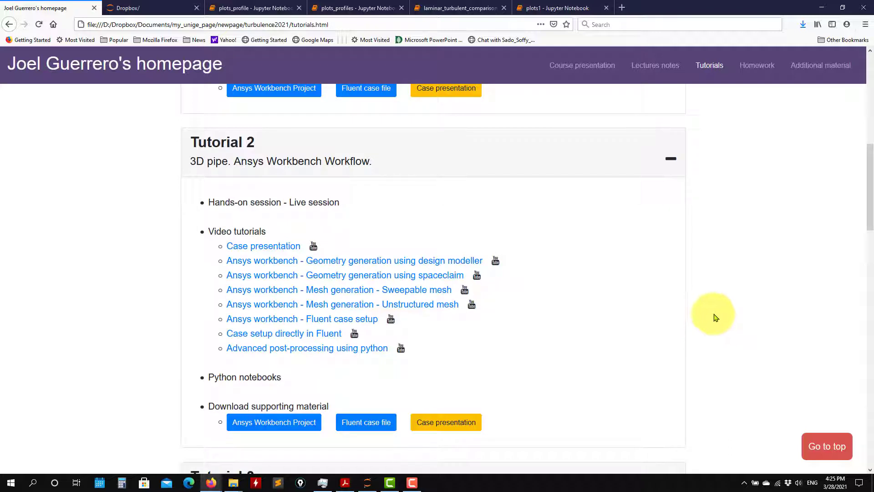
scroll(713, 316, up, 2)
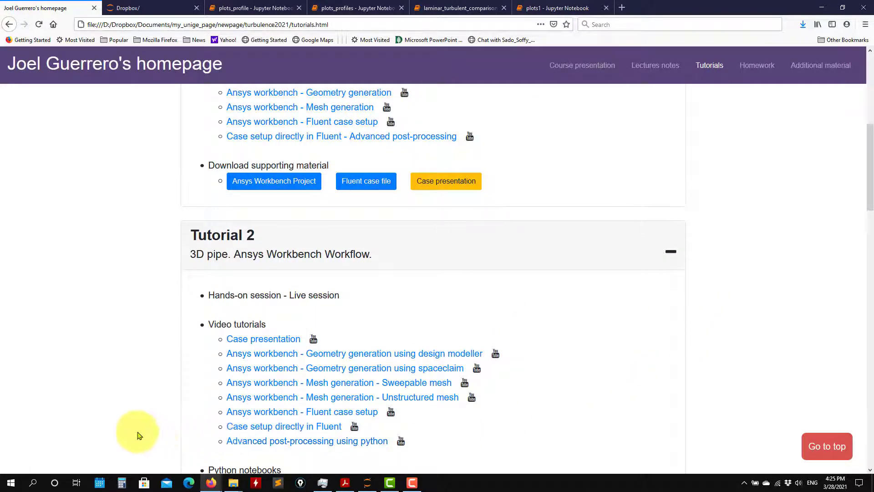
scroll(135, 432, down, 2)
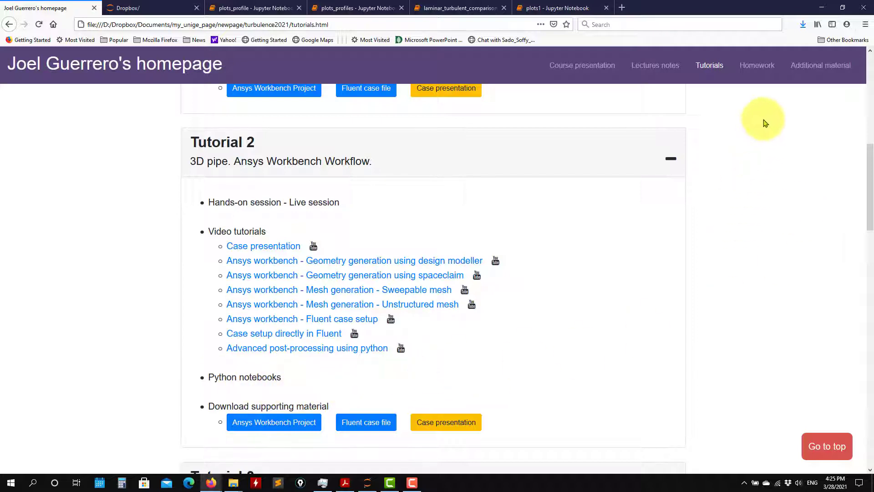
Step: Look up the Jupyter Notebook launcher in the Anaconda3 (64-bit) program folder, dismiss the list and show the running Jupyter file browser
click(6, 481)
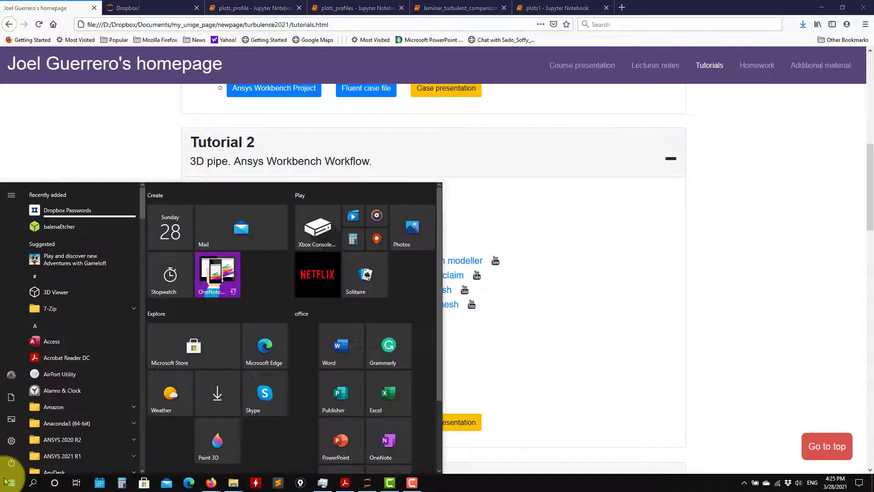
click(58, 424)
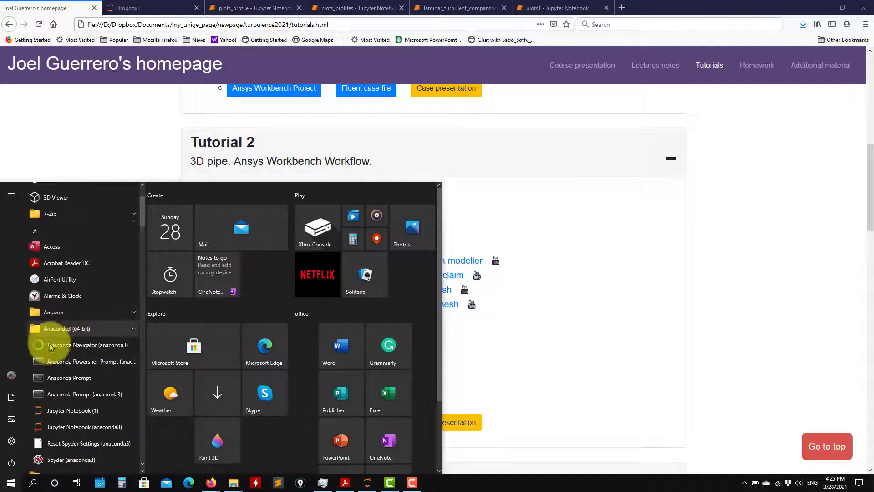
scroll(50, 346, down, 4)
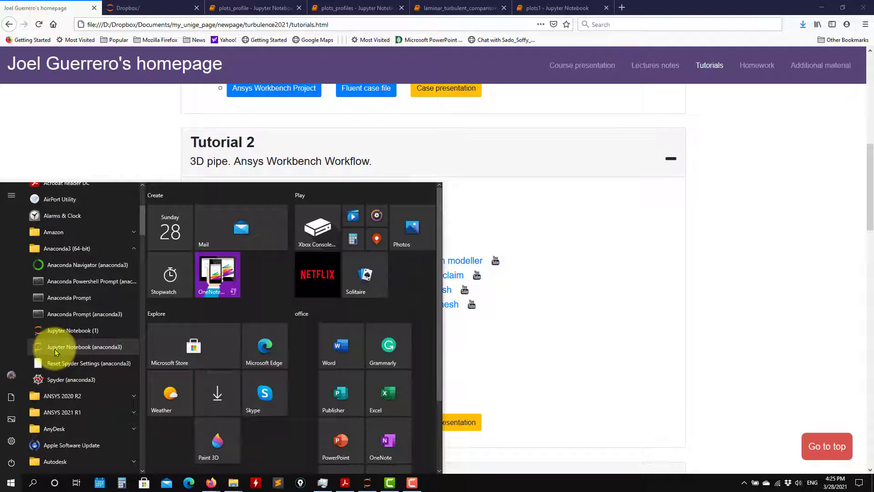
click(747, 324)
click(150, 10)
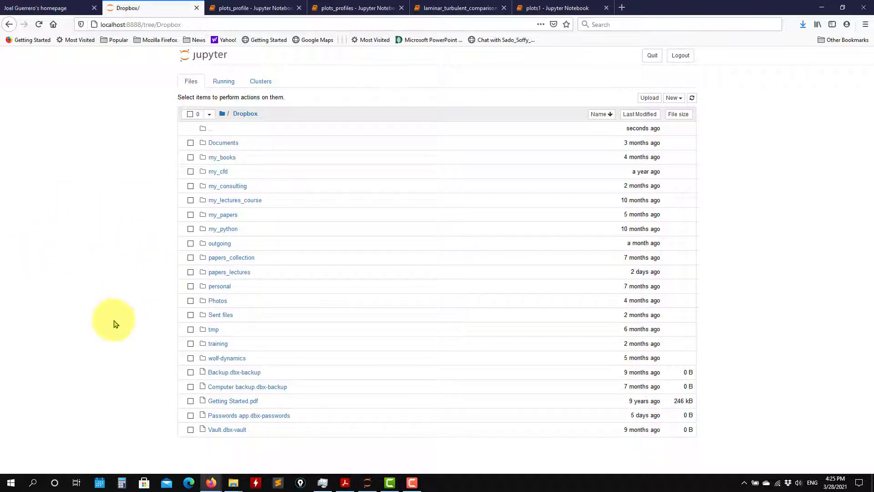
Step: Switch to File Explorer and open the yplus_vs_uplus_single_case folder under tutorials_running_2021, tut2-3dpipe, plots_data_analysis
mouse_move(238, 474)
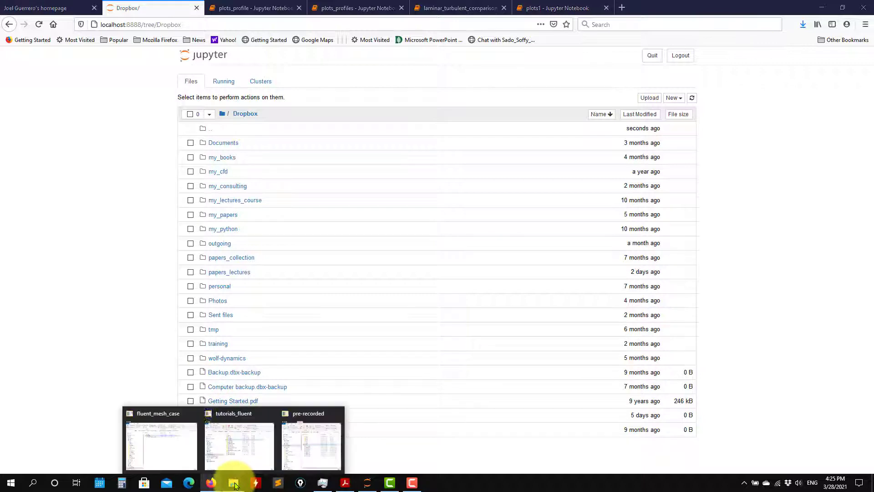
click(170, 458)
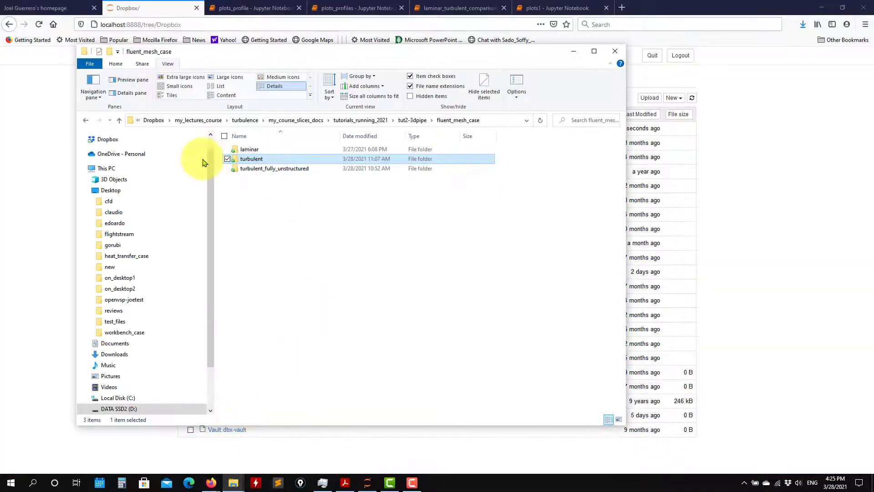
click(119, 121)
click(119, 121)
click(119, 121)
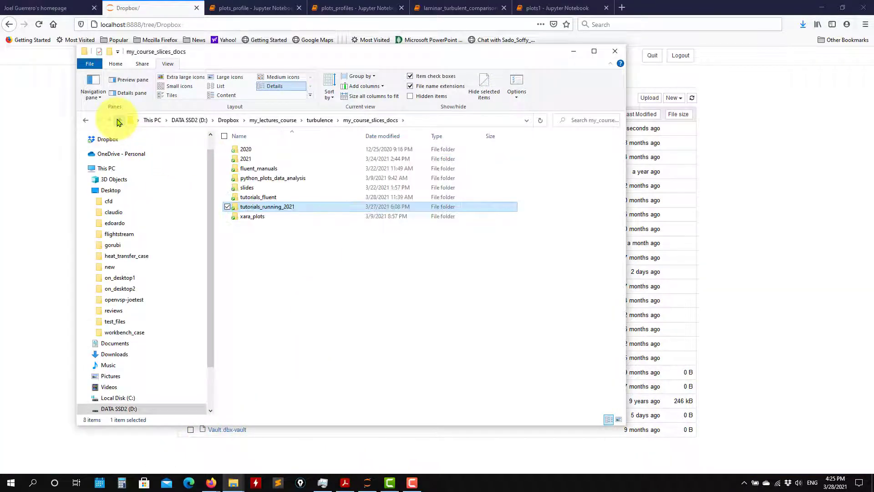
double_click(257, 206)
double_click(256, 159)
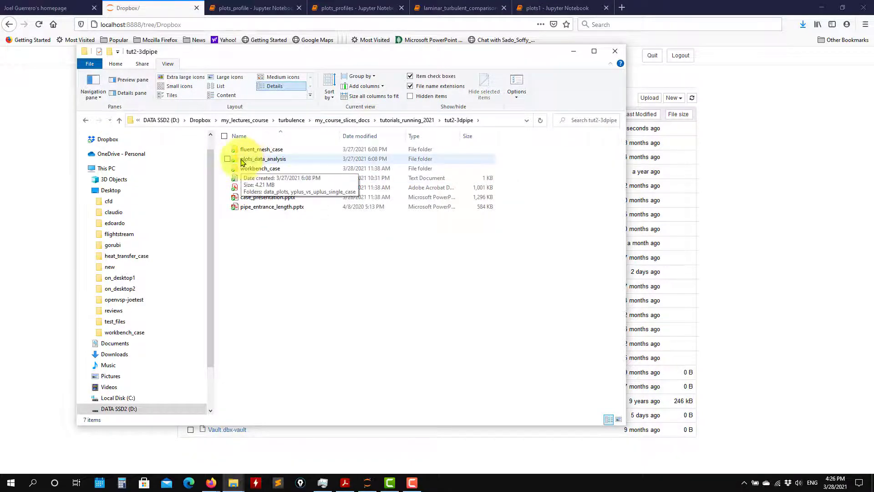
double_click(251, 159)
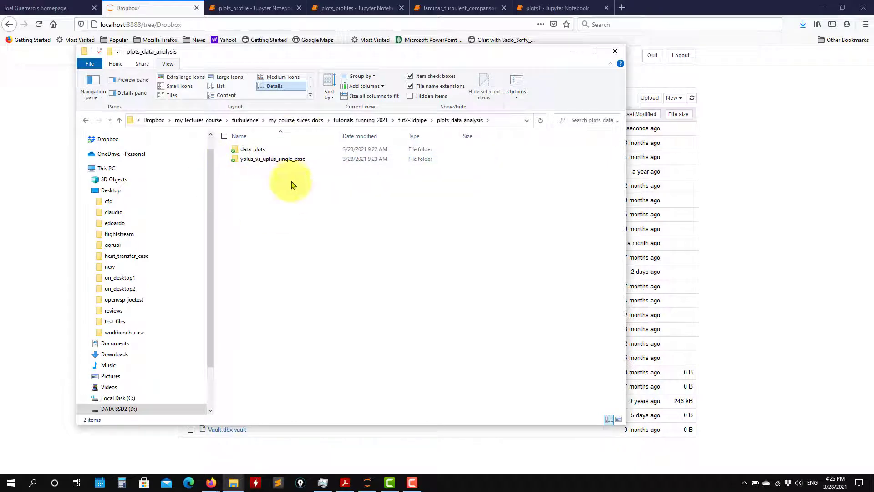
drag(411, 52, 625, 79)
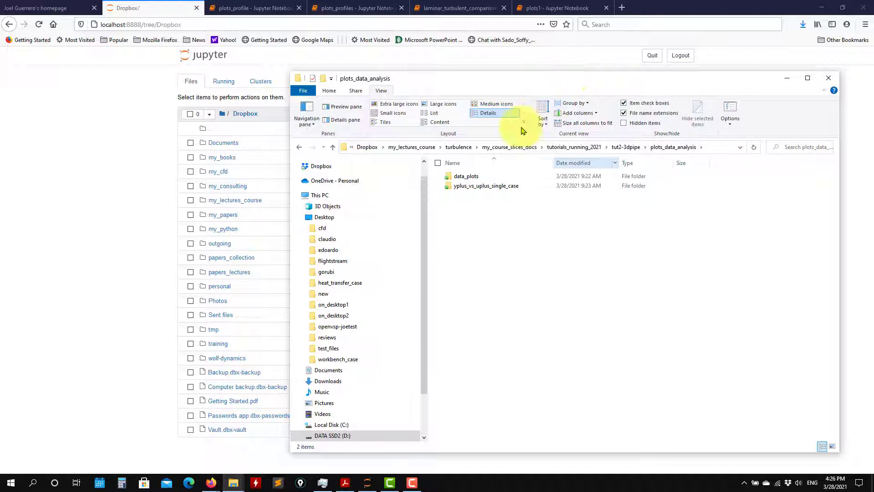
double_click(459, 187)
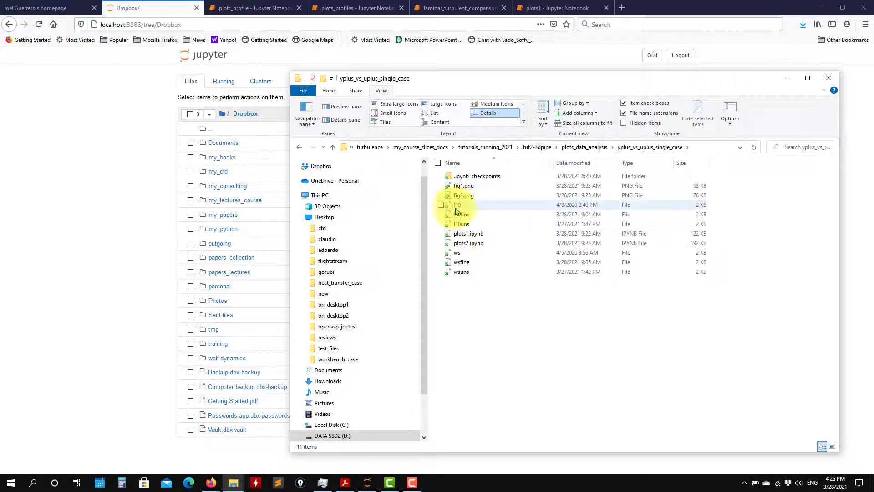
Step: Open the l10 file in Sublime Text and highlight its header and velocity magnitude data from the first line through line 39
click(460, 207)
right_click(461, 207)
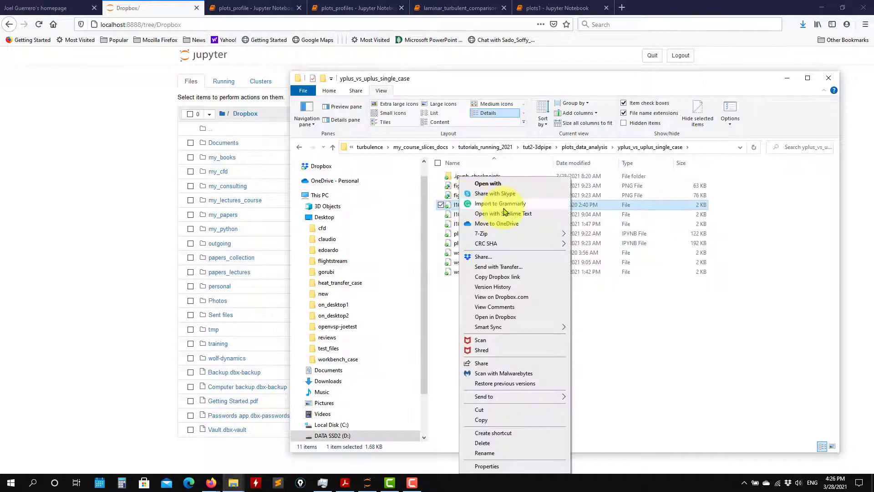
click(506, 216)
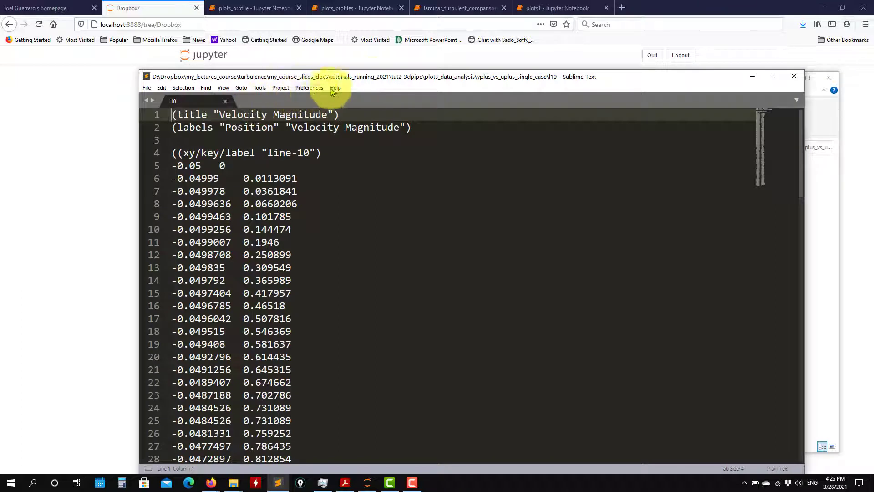
drag(374, 80, 273, 31)
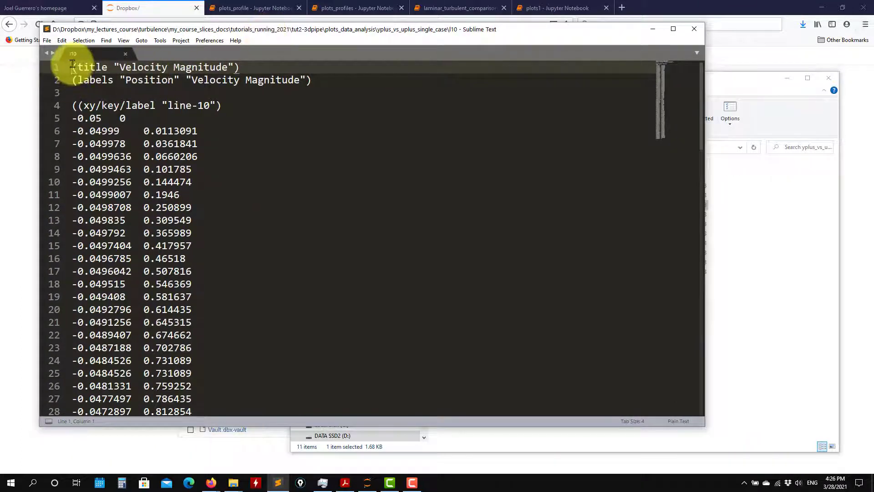
drag(72, 64, 217, 423)
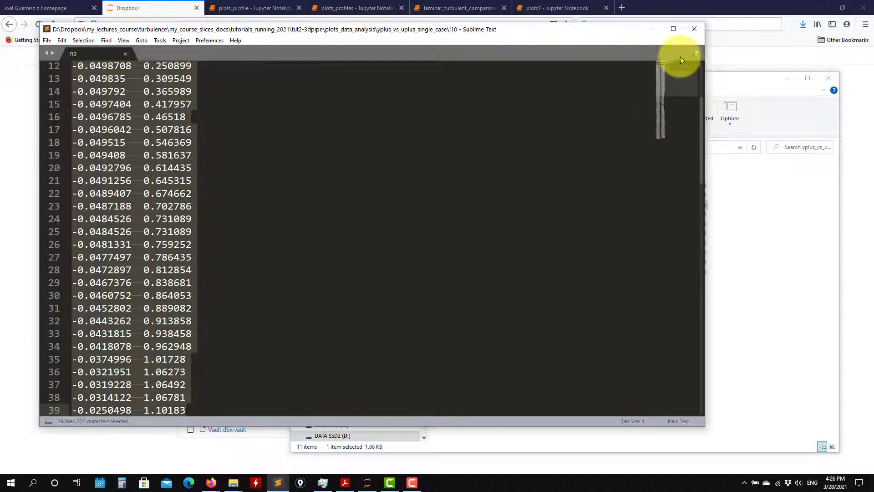
Step: Open the ws file from the same folder in Sublime Text and highlight the wall shear stress value at position -0.05
click(763, 283)
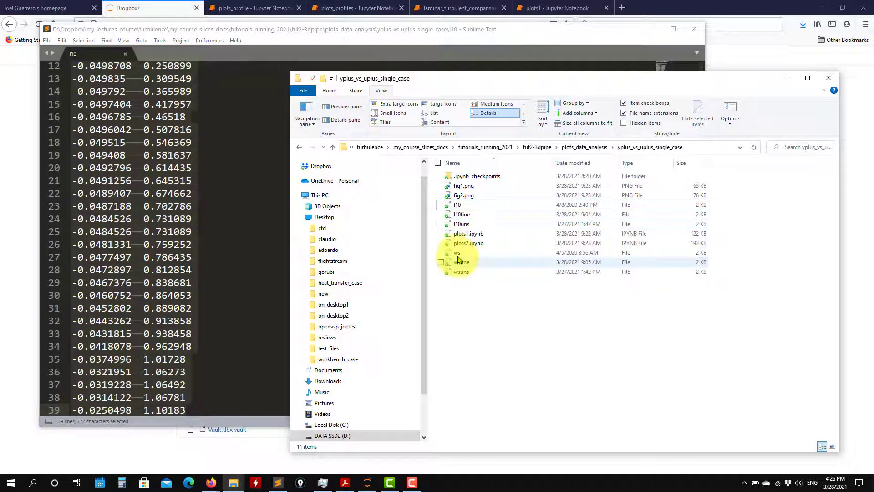
drag(456, 254, 155, 247)
click(155, 247)
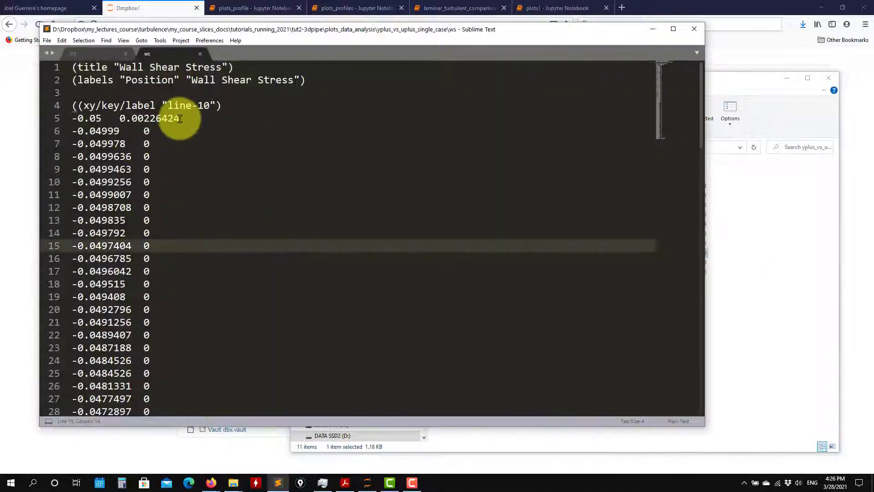
drag(180, 119, 120, 119)
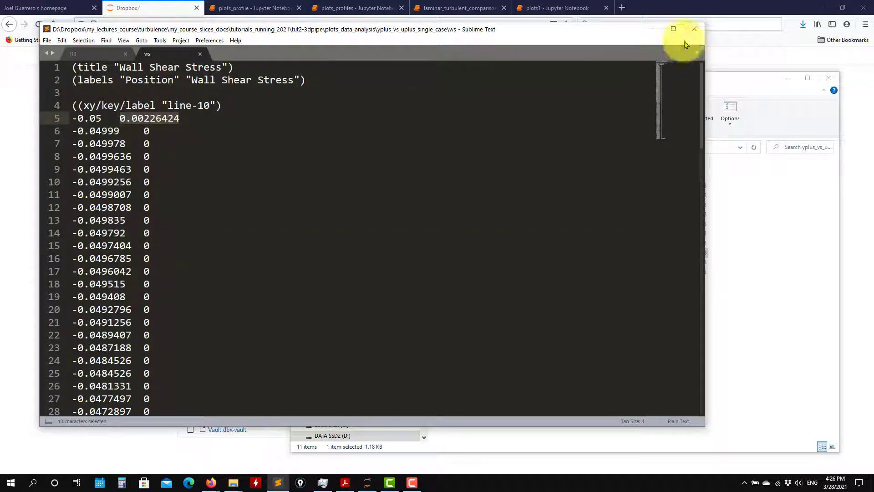
Step: Close the ws and l10 files and exit Sublime Text
click(200, 54)
click(126, 54)
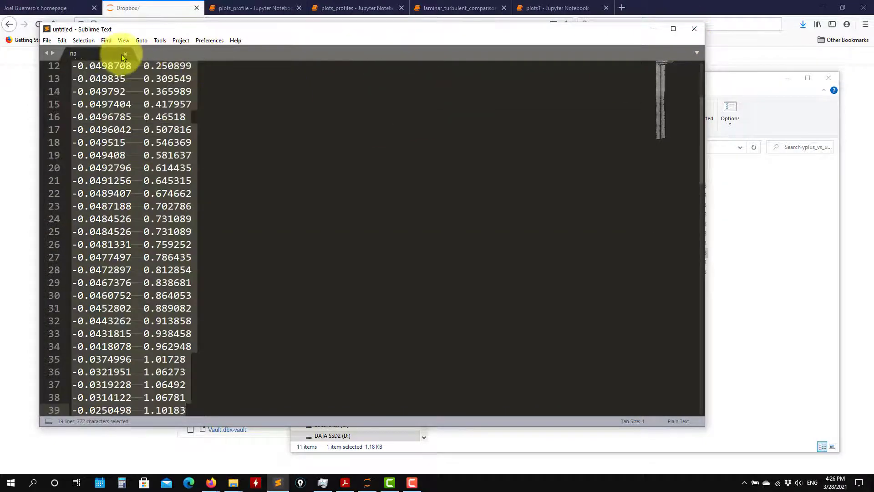
click(688, 30)
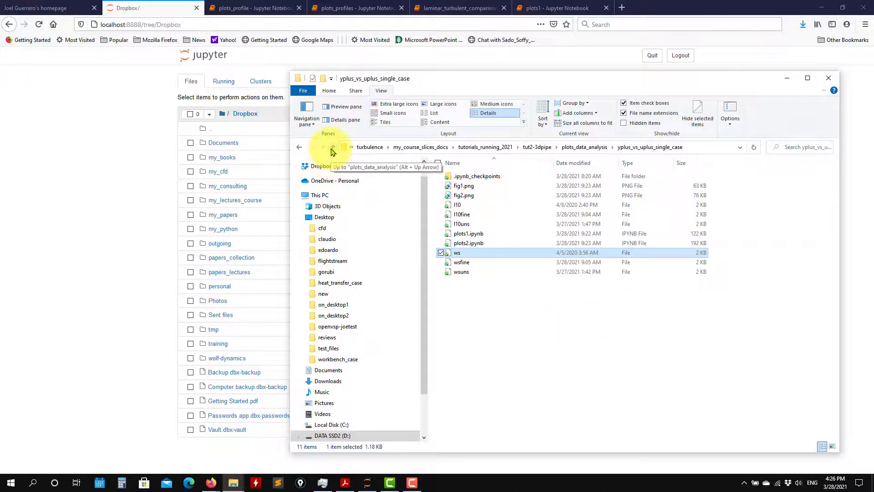
Step: Return to the Jupyter file browser and open my_lectures_course, turbulence, my_course_slices_docs, tutorials_running_2021, tut2-3dpipe, plots_data_analysis, yplus_vs_uplus_single_case
click(127, 250)
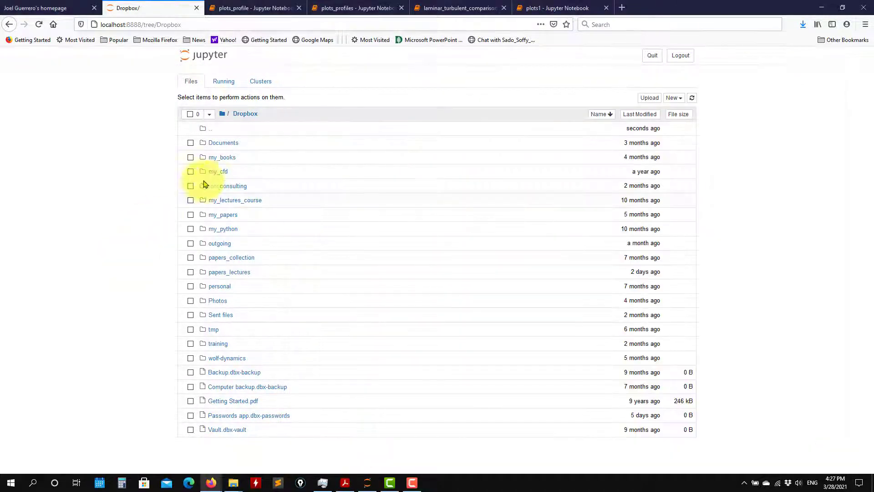
click(231, 201)
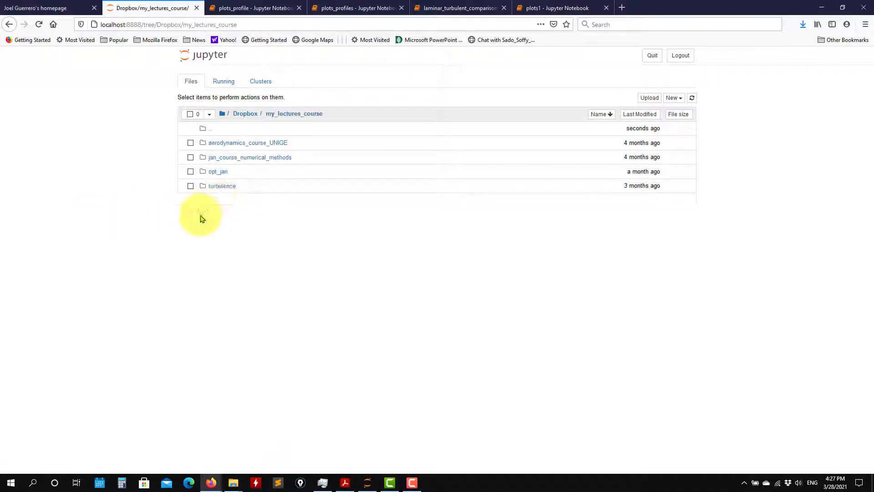
click(218, 186)
click(257, 158)
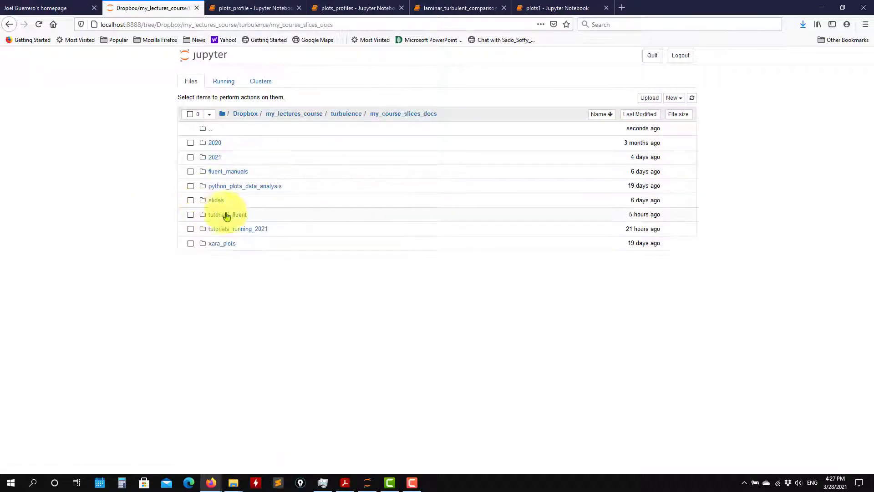
click(239, 232)
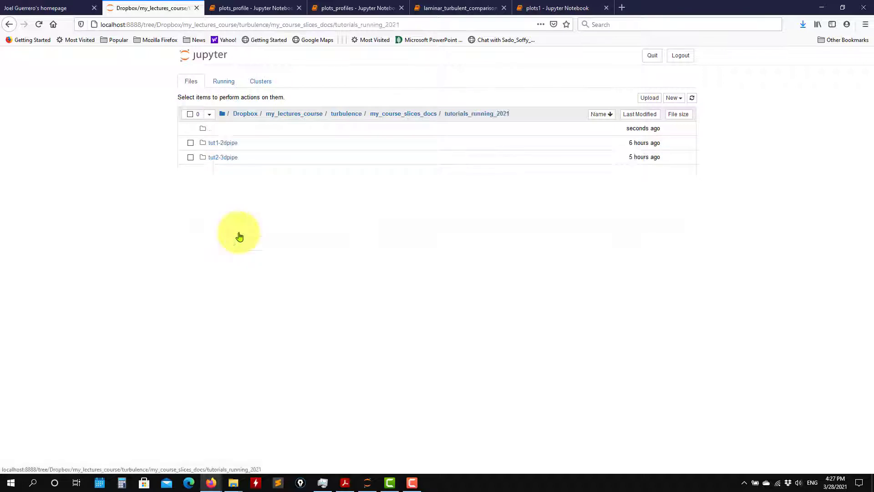
click(223, 158)
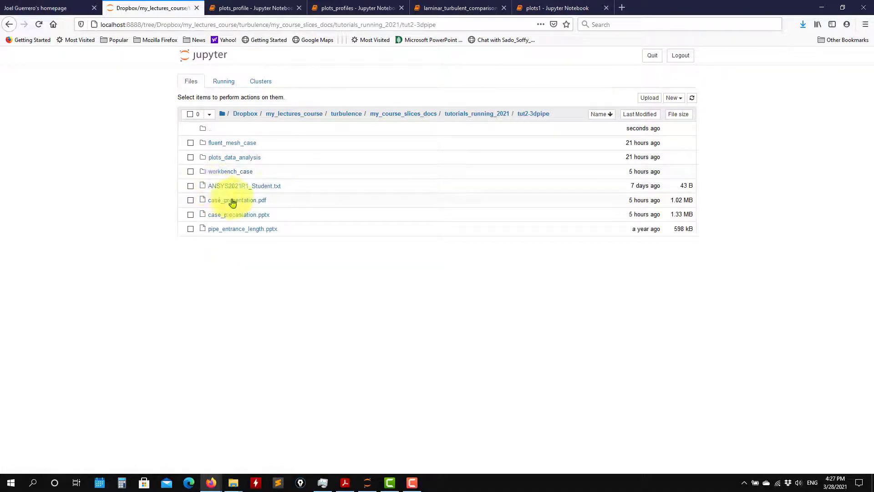
click(237, 157)
click(240, 175)
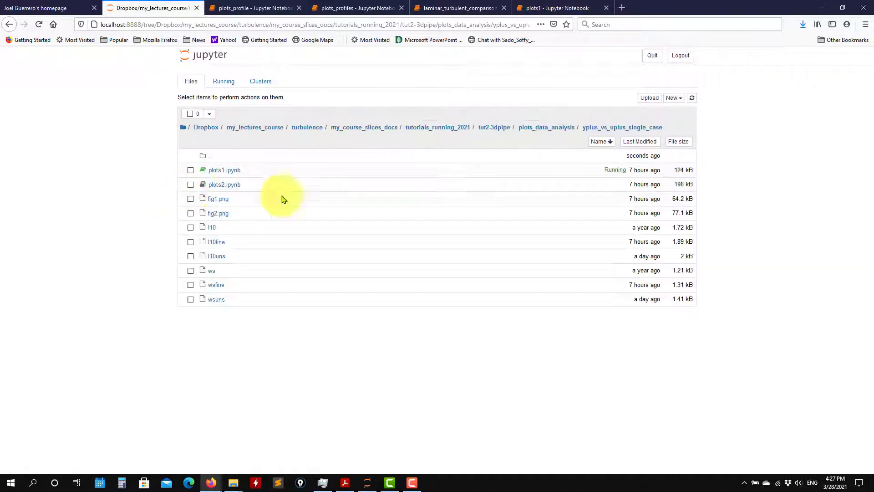
Step: Open plots1.ipynb, close that duplicate copy and switch to the plots1 notebook that is already open
click(213, 173)
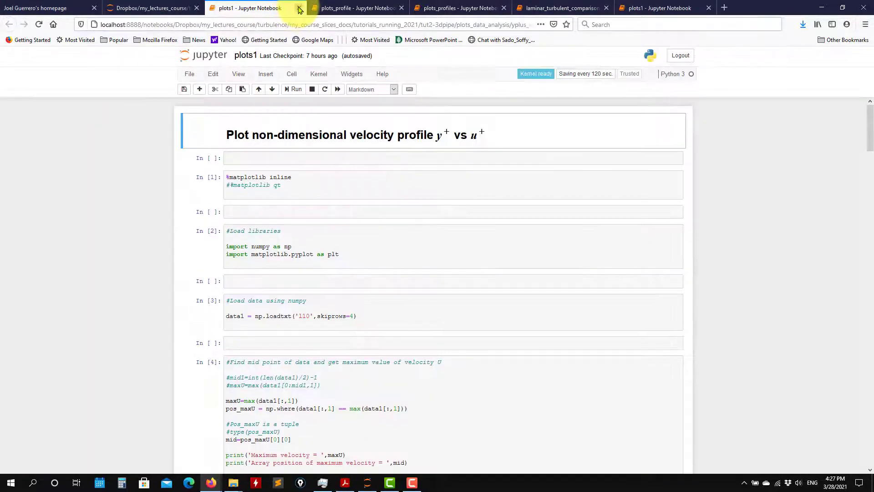
click(299, 8)
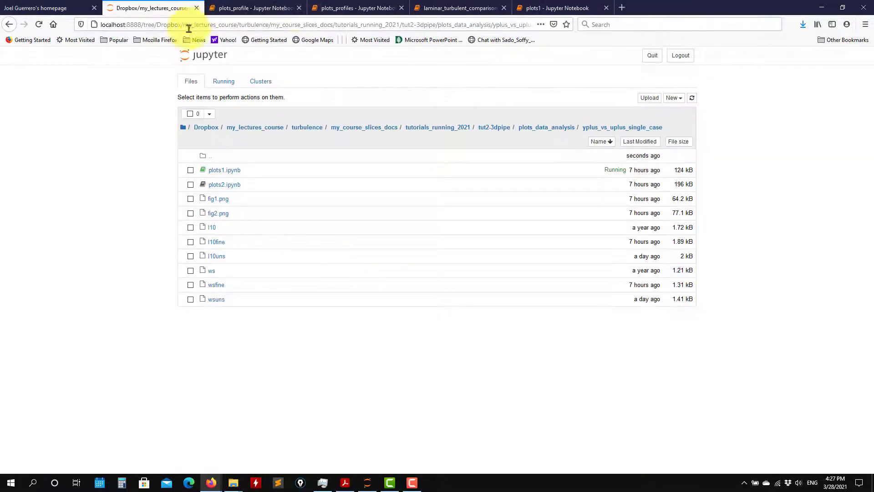
click(554, 8)
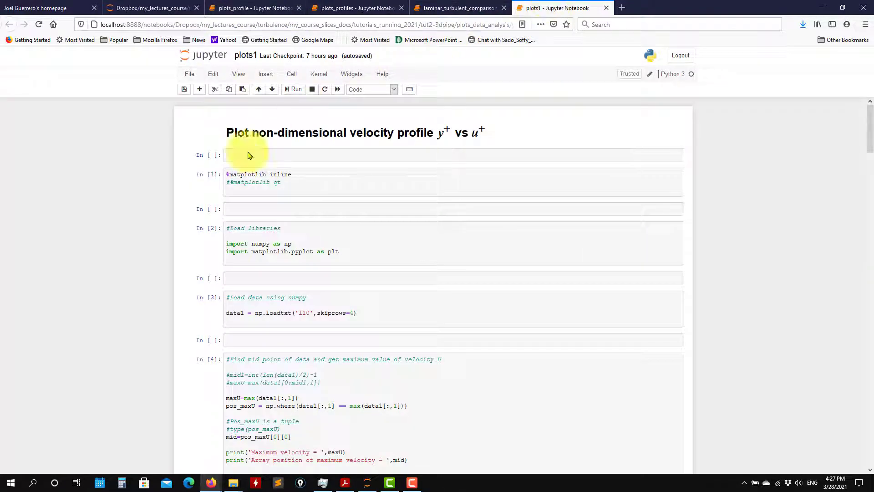
Step: Look through the opening cells of the plots1 notebook and select the cell that finds the data mid point and maximum velocity
drag(870, 128, 833, 81)
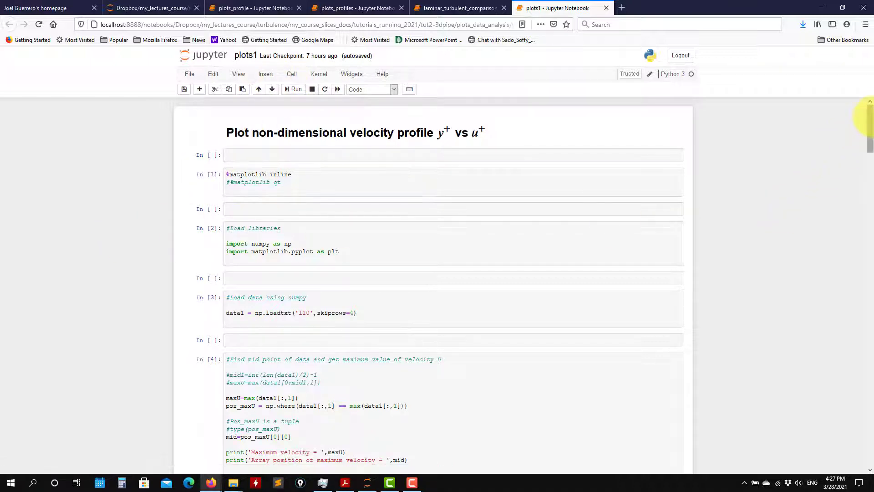
drag(868, 117, 873, 100)
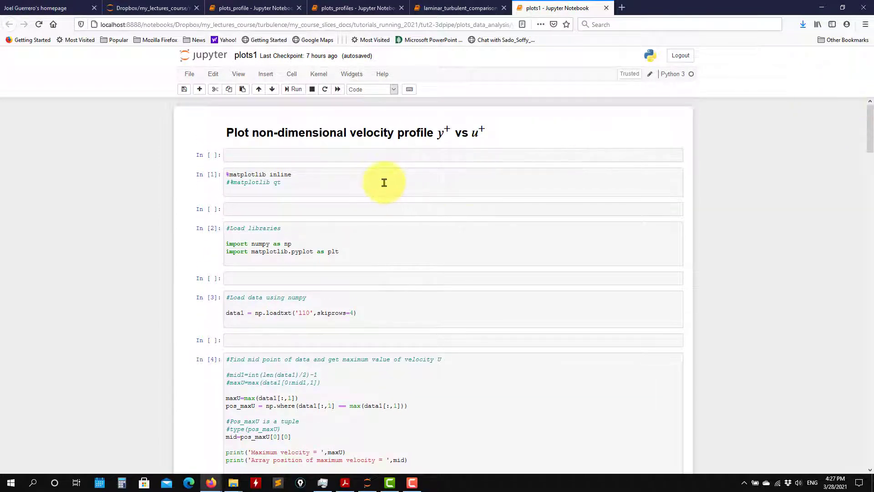
scroll(312, 215, down, 3)
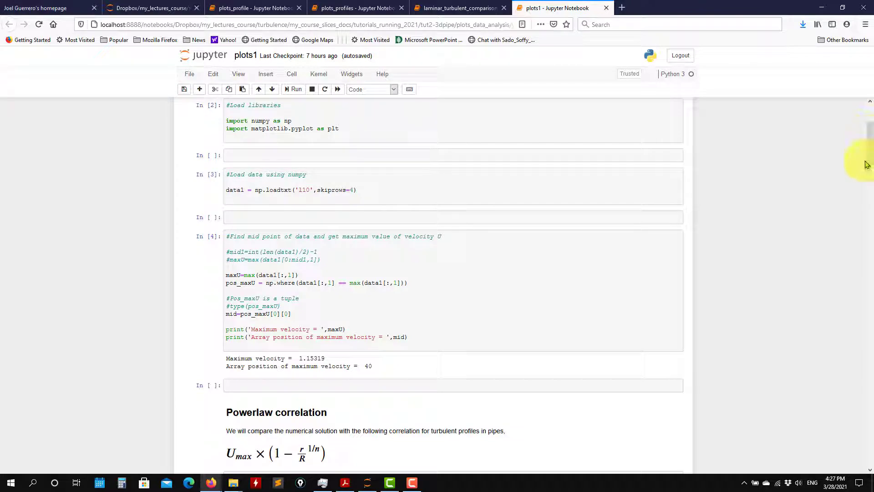
drag(867, 164, 592, 291)
click(679, 201)
click(277, 236)
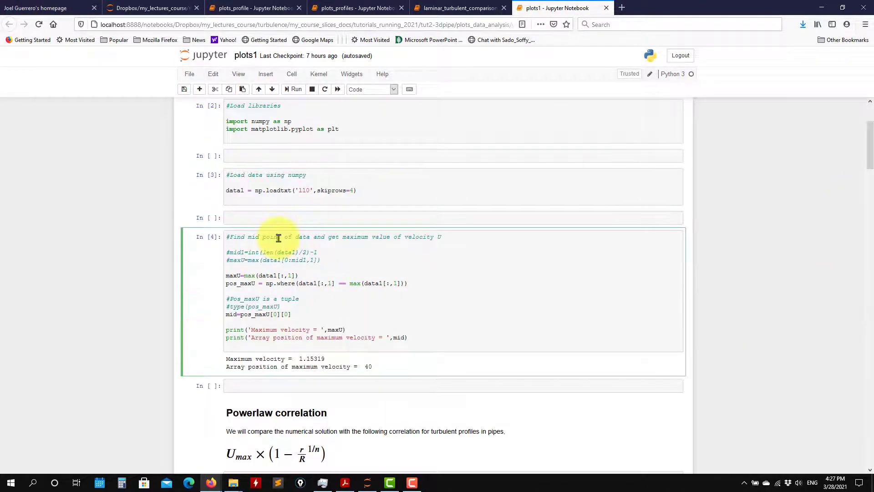
Step: Run all cells of the plots1 notebook
scroll(271, 279, down, 4)
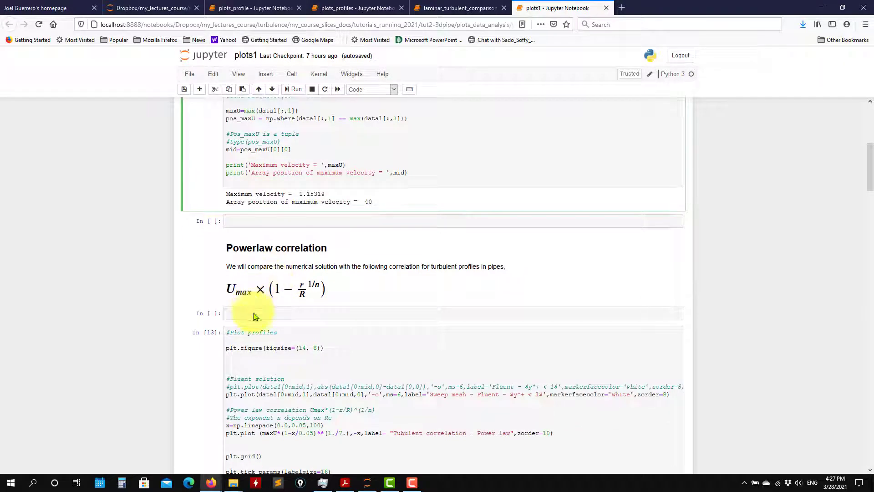
scroll(254, 312, down, 4)
drag(870, 196, 859, 88)
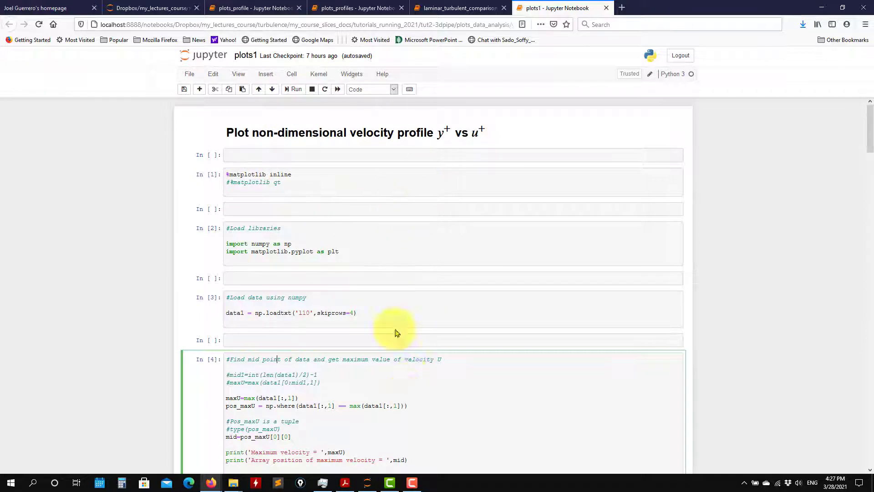
click(291, 75)
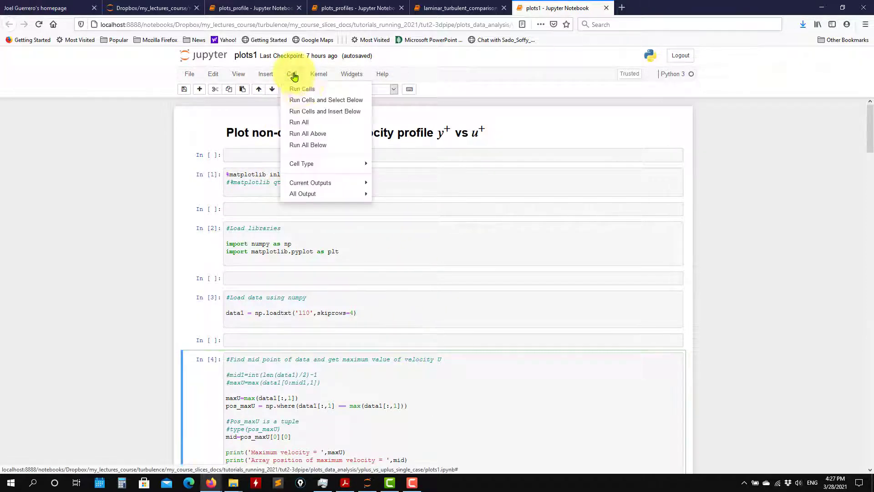
click(313, 125)
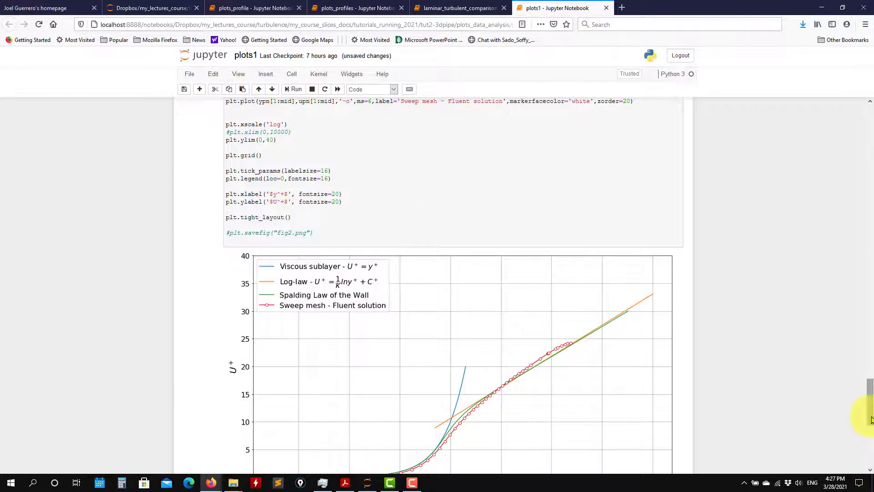
Step: Run the matplotlib setup cell and the Load libraries cell one at a time from the start of the notebook
drag(871, 419, 860, 110)
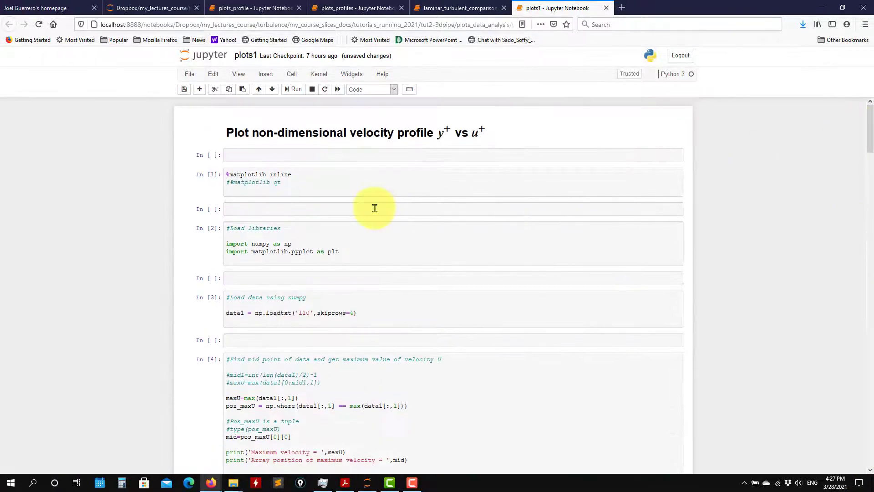
click(327, 182)
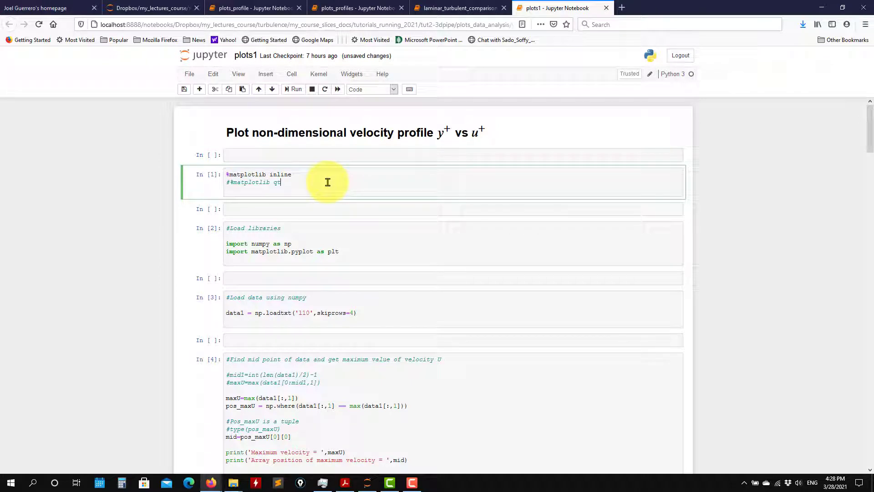
key(shift+Return)
key(shift+Return)
key(shift+Return)
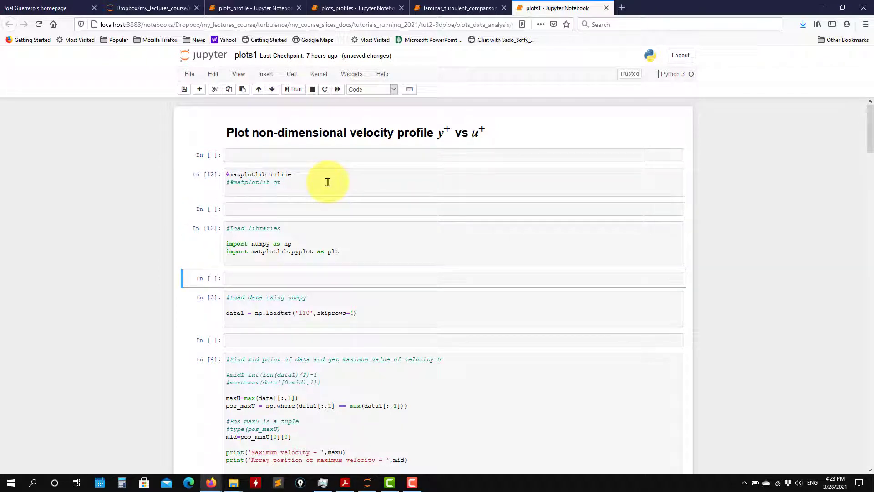
Step: Run the whole plots1 notebook once more and return to its beginning
scroll(527, 205, down, 3)
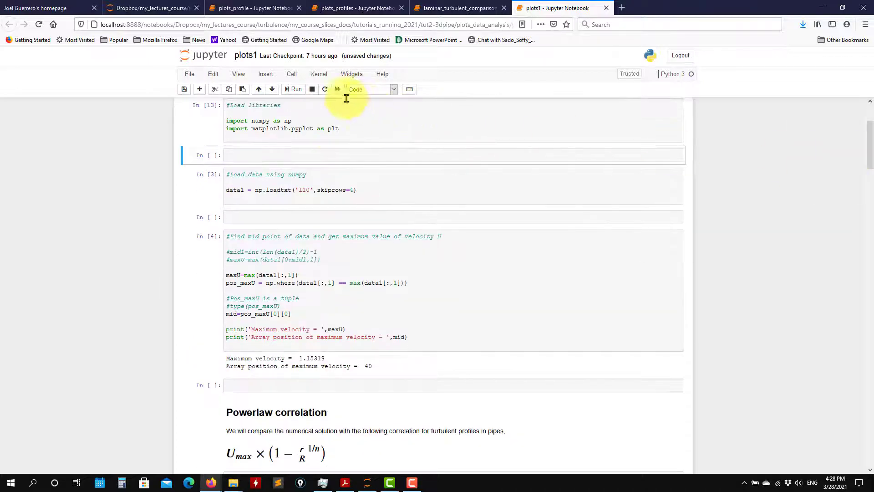
click(291, 78)
click(300, 123)
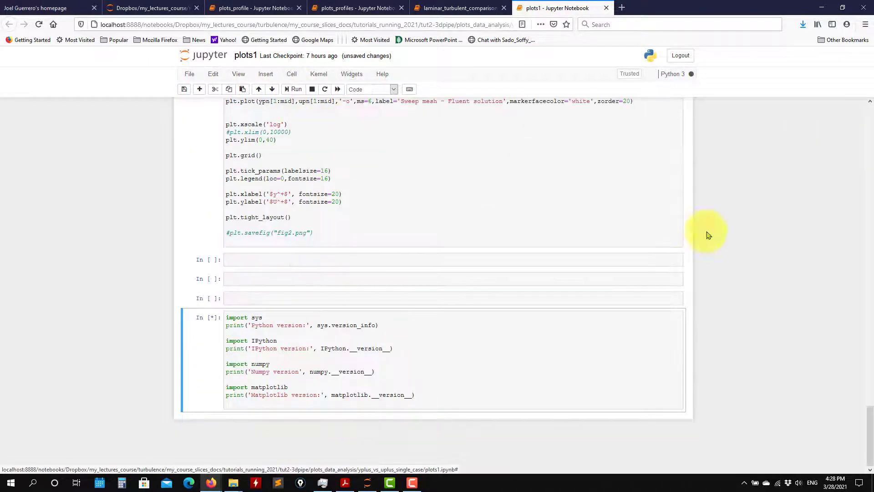
drag(871, 372, 862, 108)
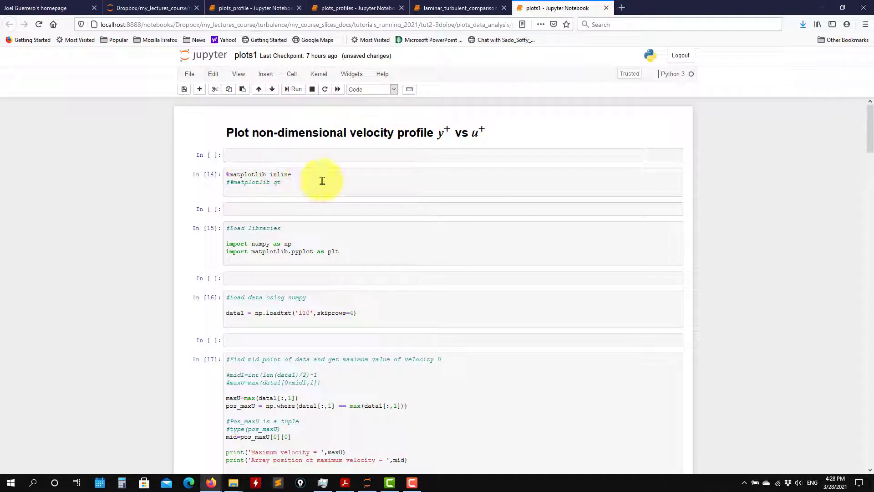
Step: Highlight the matplotlib inline/qt lines and the numpy and matplotlib.pyplot import lines to review them
drag(322, 183, 250, 175)
mouse_move(872, 126)
mouse_down()
mouse_move(869, 249)
mouse_move(864, 128)
mouse_up()
click(352, 253)
drag(352, 253, 281, 247)
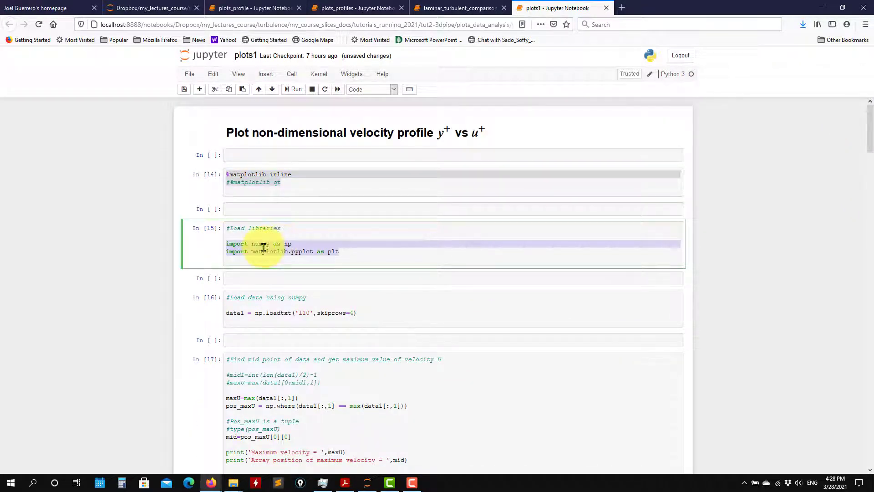
triple_click(263, 246)
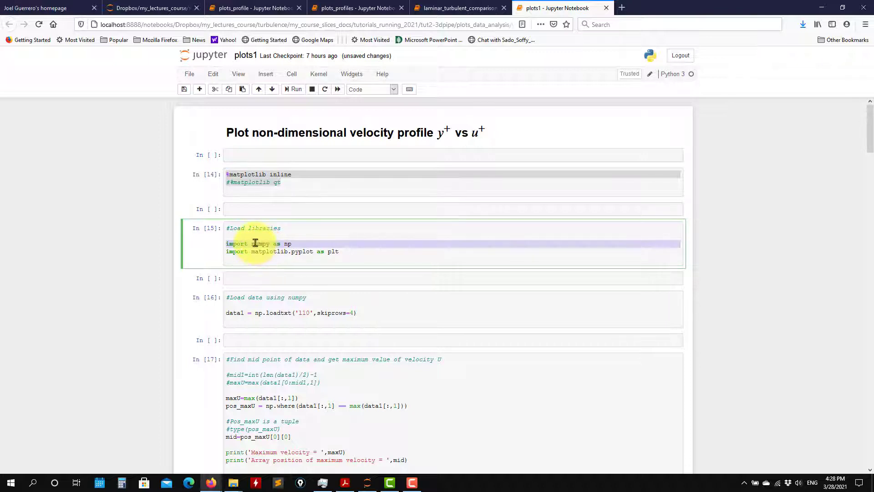
click(255, 243)
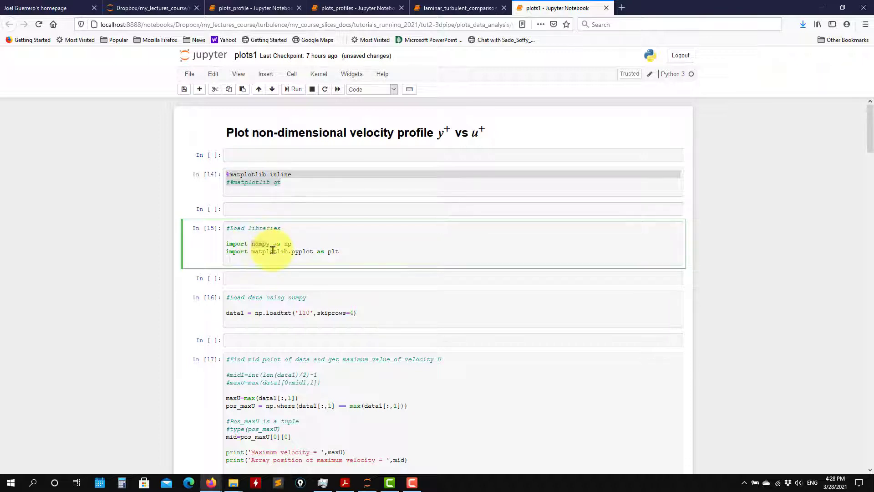
triple_click(271, 251)
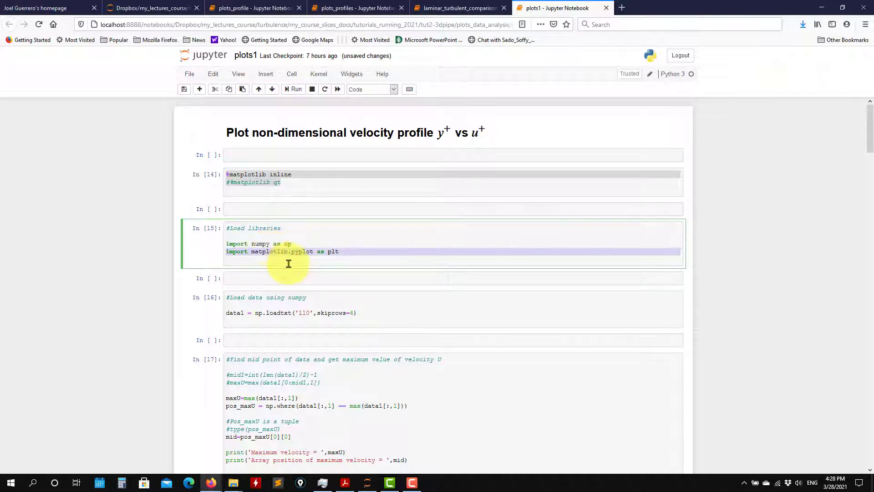
Step: Highlight the np.loadtxt line that loads l10, and open the l10 file from the yplus_vs_uplus_single_case folder in Sublime Text
scroll(289, 264, down, 3)
drag(360, 233, 218, 238)
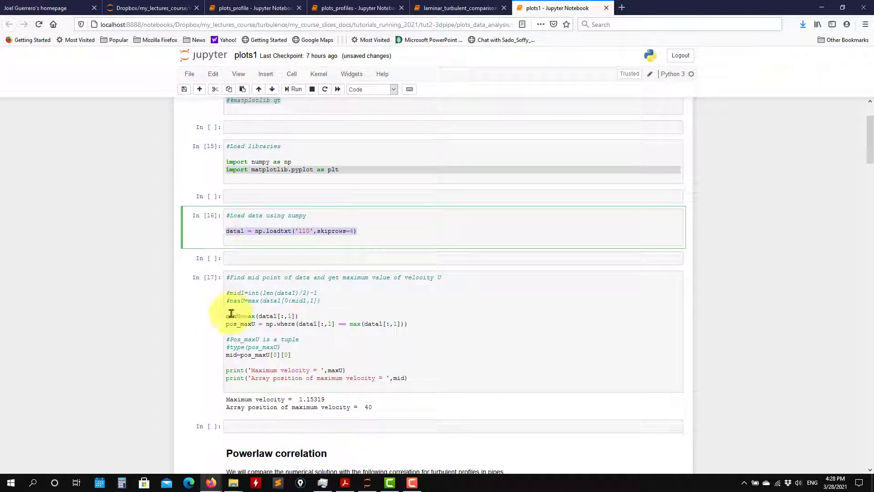
click(234, 484)
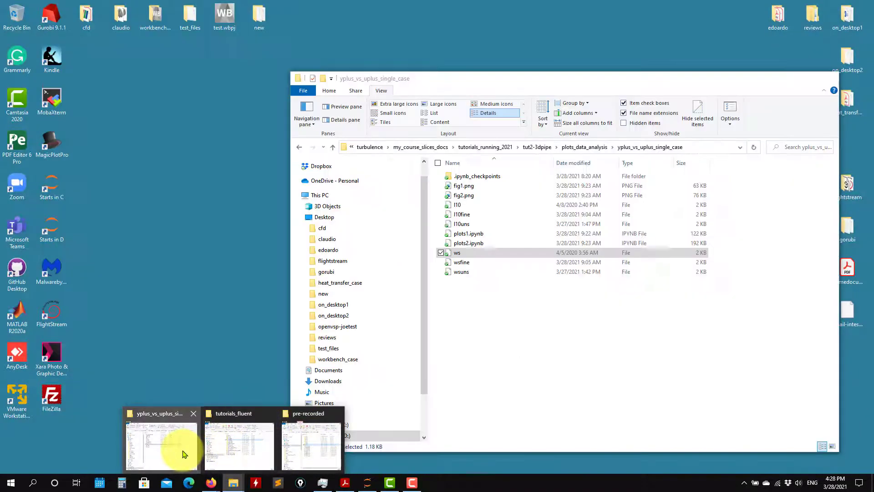
click(182, 453)
click(460, 207)
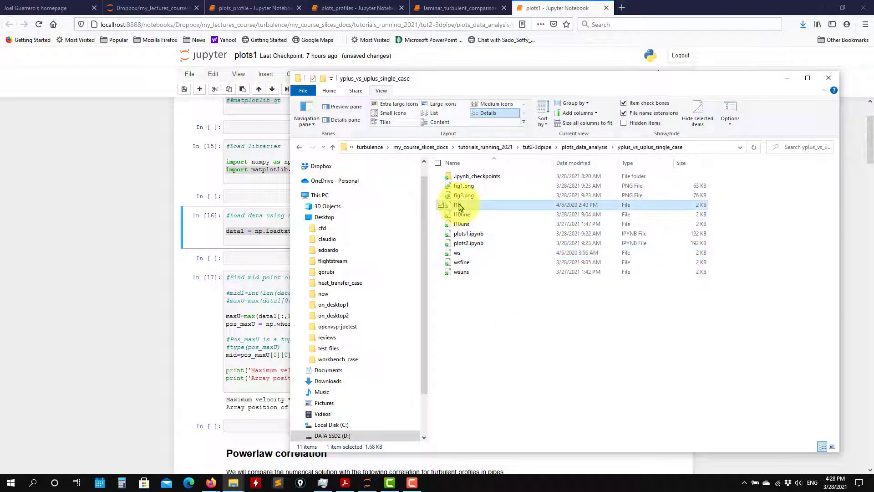
right_click(459, 207)
click(512, 211)
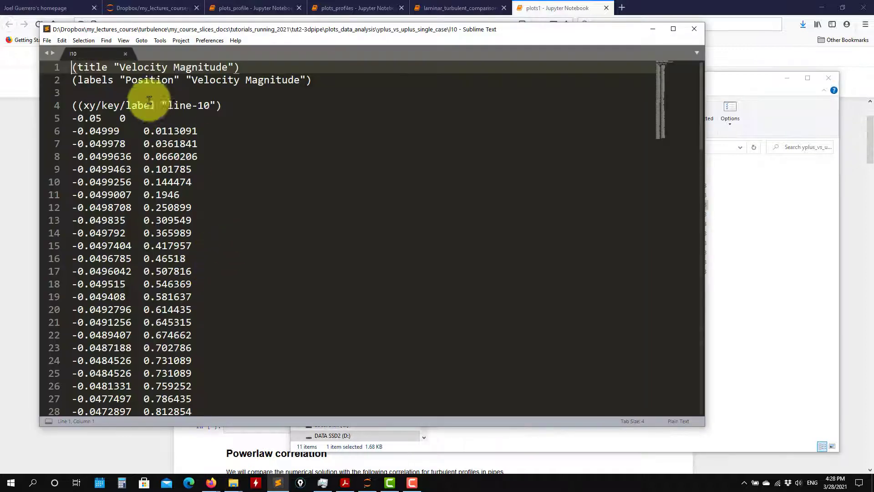
click(787, 77)
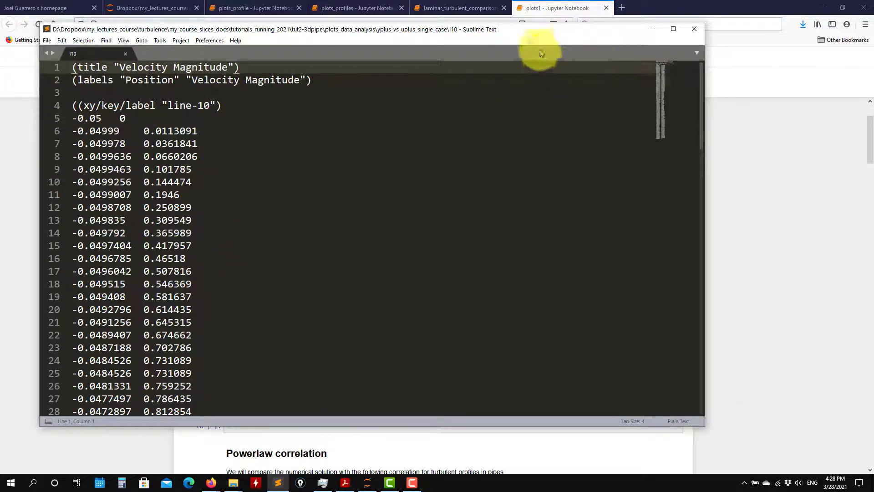
Step: Reposition the editor window and examine the l10 file from its header lines to its last data row
drag(549, 30, 849, 53)
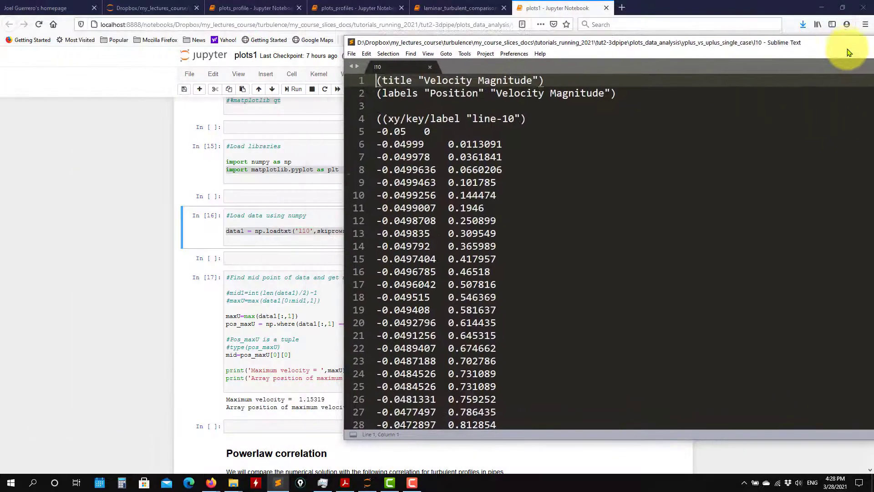
scroll(560, 209, down, 17)
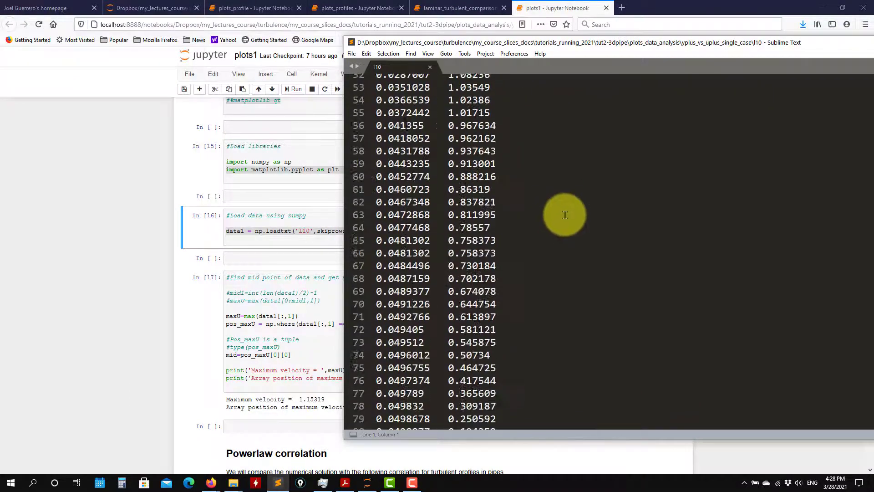
scroll(565, 215, down, 11)
drag(746, 48, 593, 77)
drag(834, 190, 828, 111)
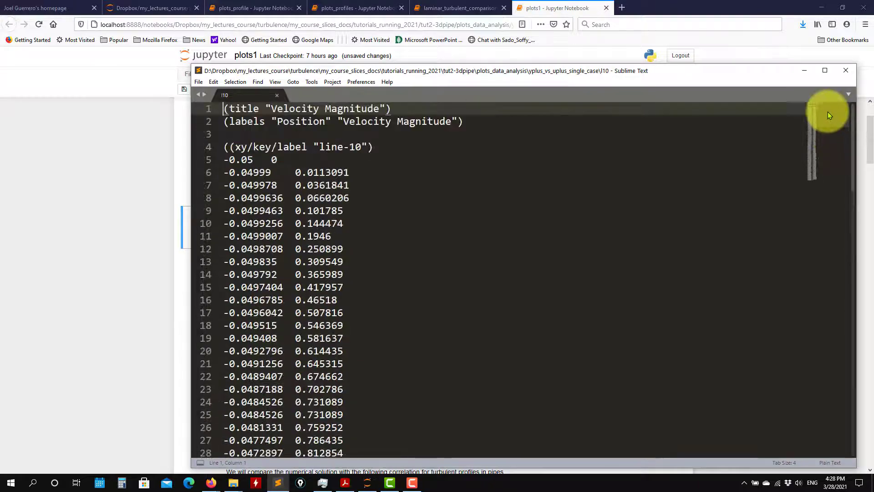
scroll(414, 237, down, 3)
scroll(424, 239, down, 19)
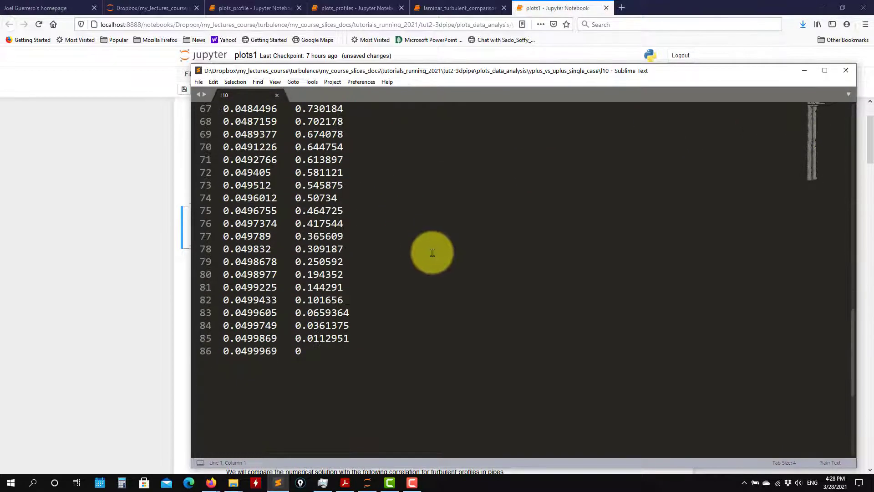
scroll(429, 254, up, 15)
scroll(356, 196, up, 7)
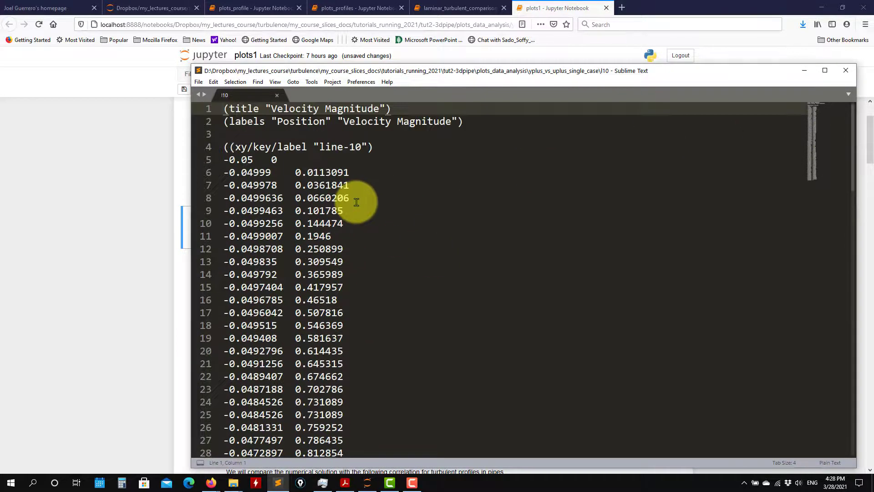
scroll(359, 228, down, 19)
scroll(346, 301, down, 5)
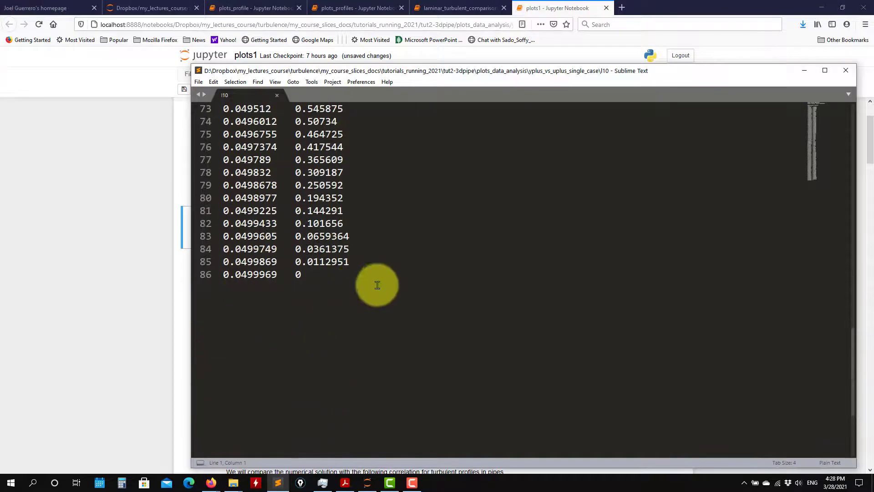
Step: Add a closing parenthesis on a new line after the last row of l10, remove it and return to the notebook
click(314, 276)
key(Return)
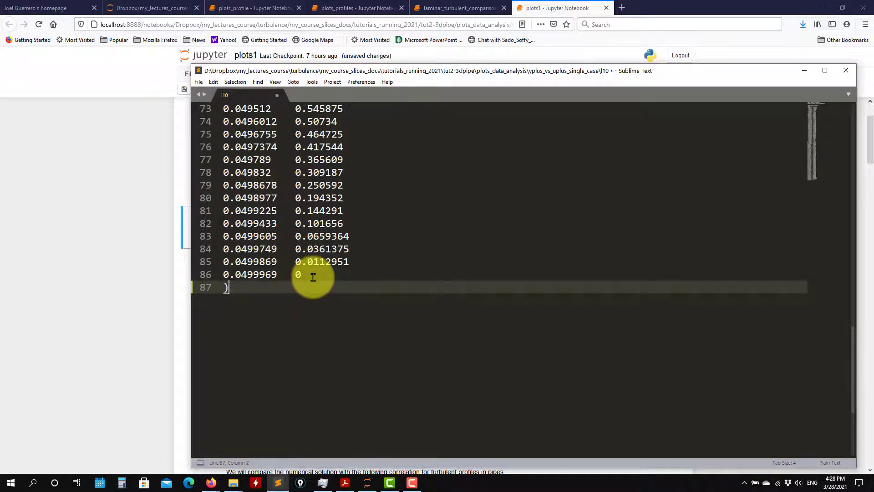
key(BackSpace)
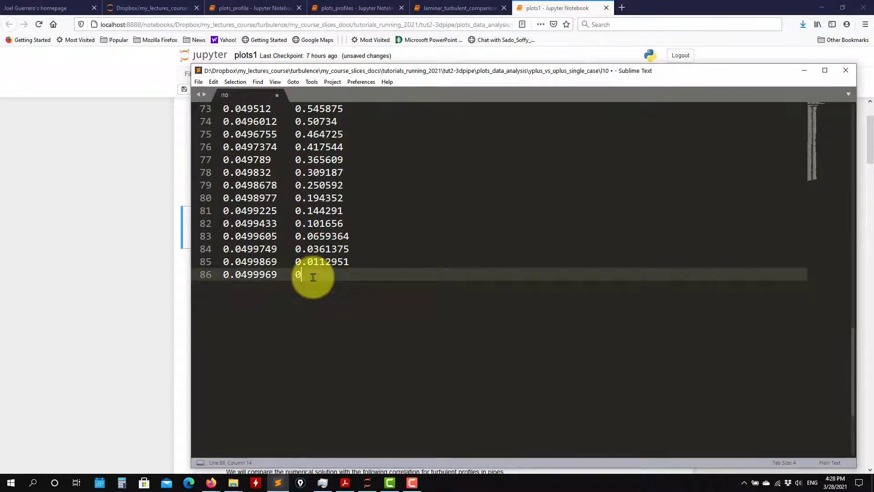
click(141, 275)
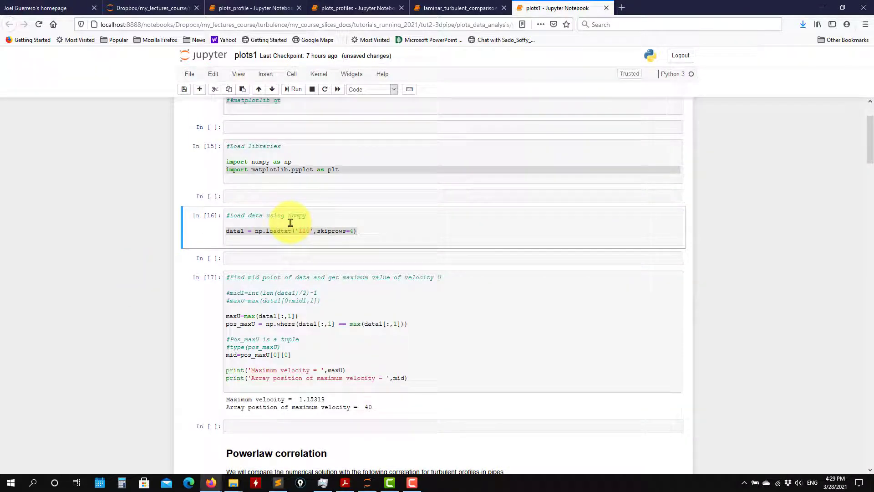
Step: In Sublime Text, add a closing parenthesis on a new line 87 of l10 and save the file
click(277, 482)
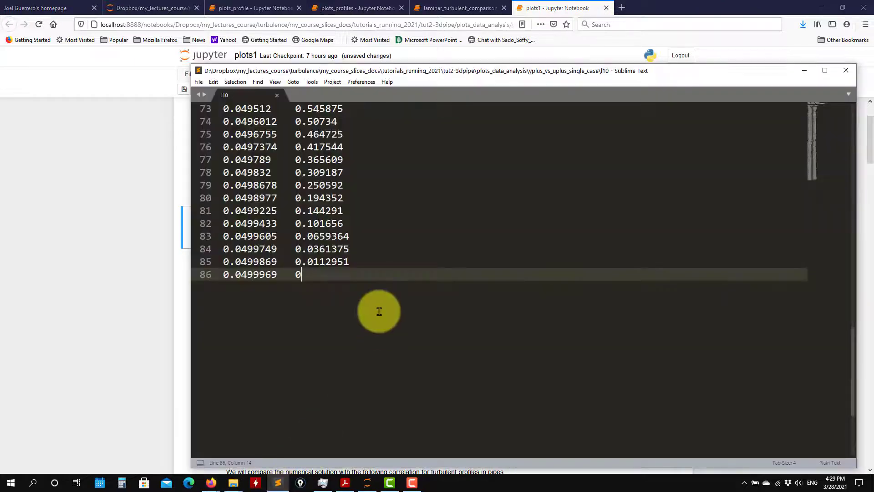
key(Return)
key(ctrl+s)
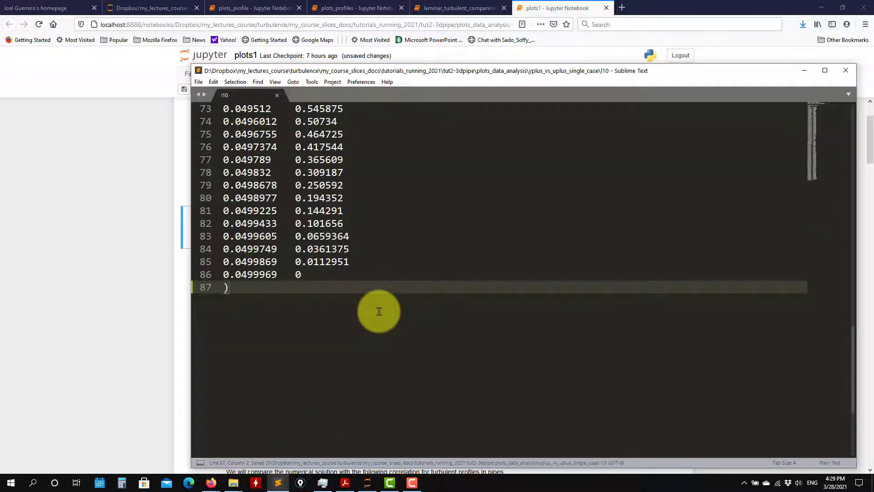
Step: Return to the plots1 notebook and rerun its cells one by one from the matplotlib setup through the data loading cell
click(53, 269)
scroll(296, 181, up, 3)
click(316, 184)
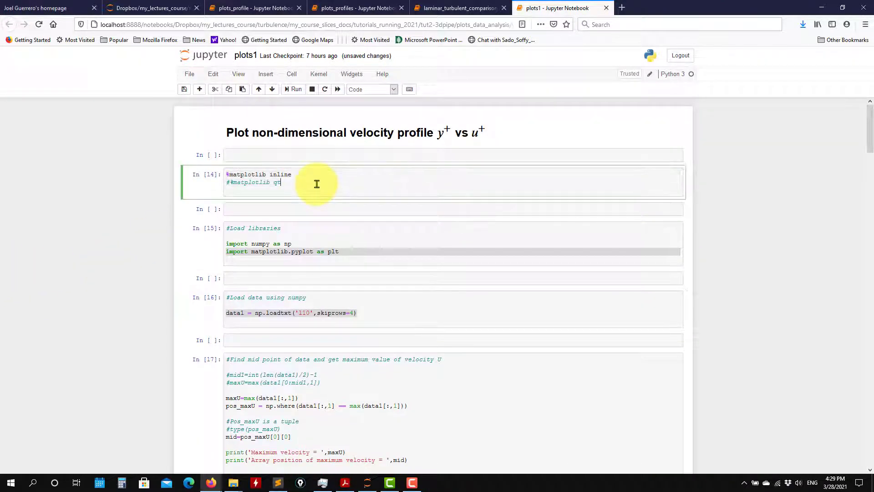
key(shift+Return)
key(shift+Return)
key(shift+Return)
key(shift+Return)
key(shift+Return)
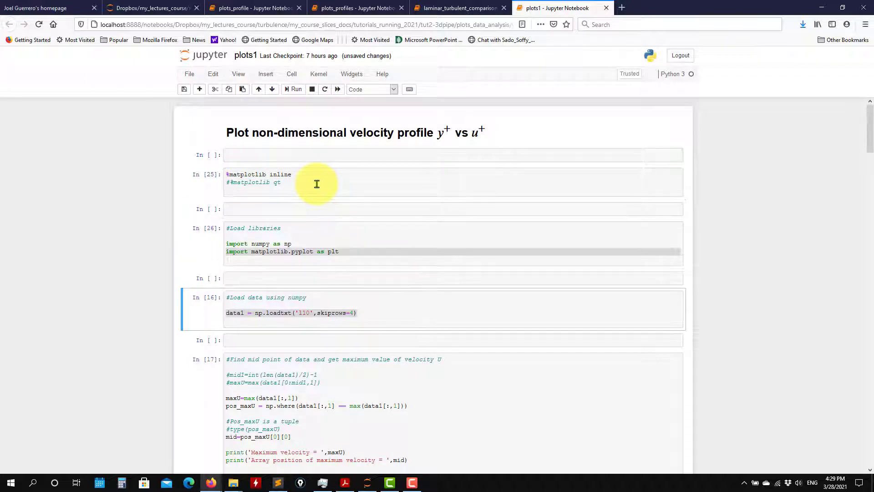
Step: Examine the output of the data loading cell and switch back to the l10 file in Sublime Text
scroll(395, 359, down, 7)
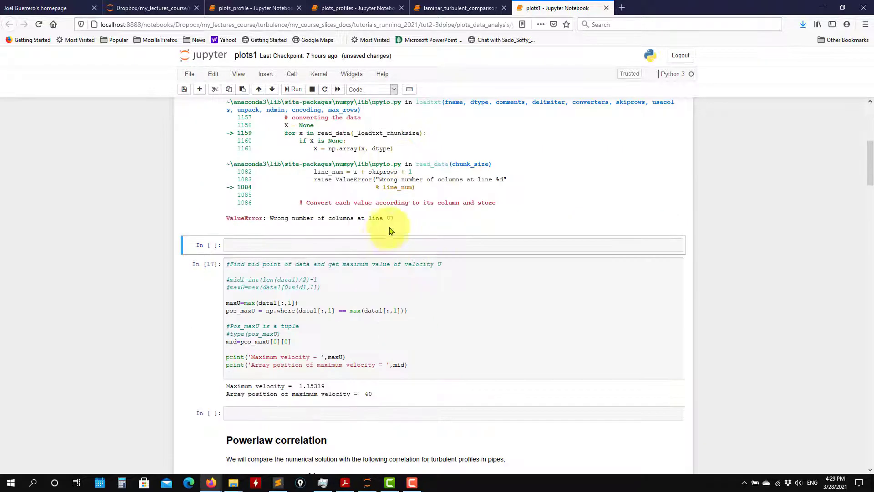
scroll(364, 294, up, 2)
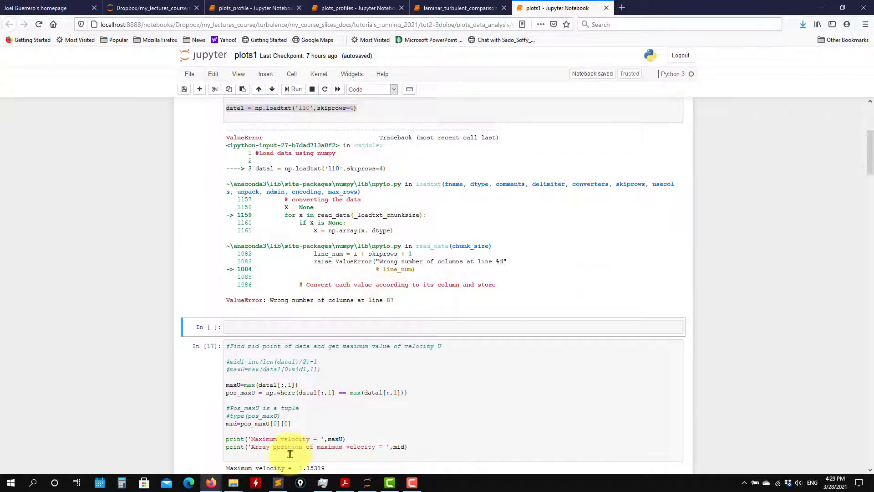
click(278, 483)
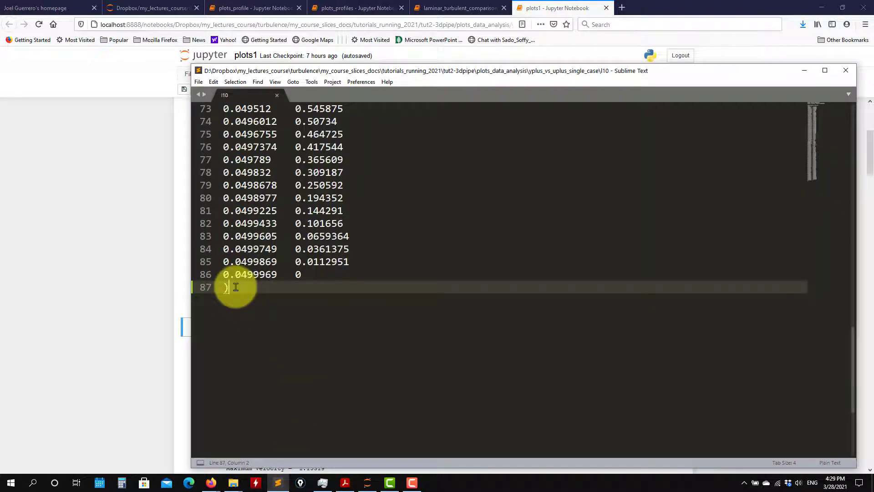
Step: Remove the closing parenthesis from line 87 of l10, save the file and rerun the data loading cell in the plots1 notebook
key(BackSpace)
key(ctrl+s)
click(97, 280)
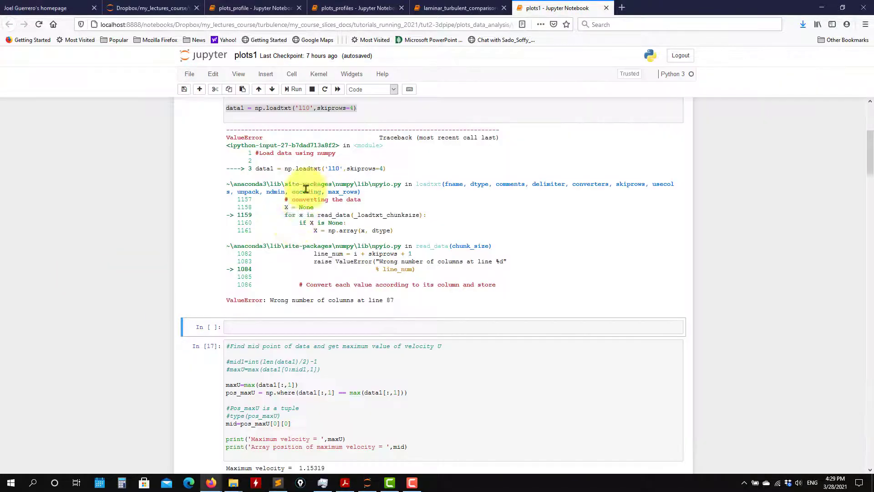
scroll(327, 198, up, 3)
click(360, 236)
key(shift+Return)
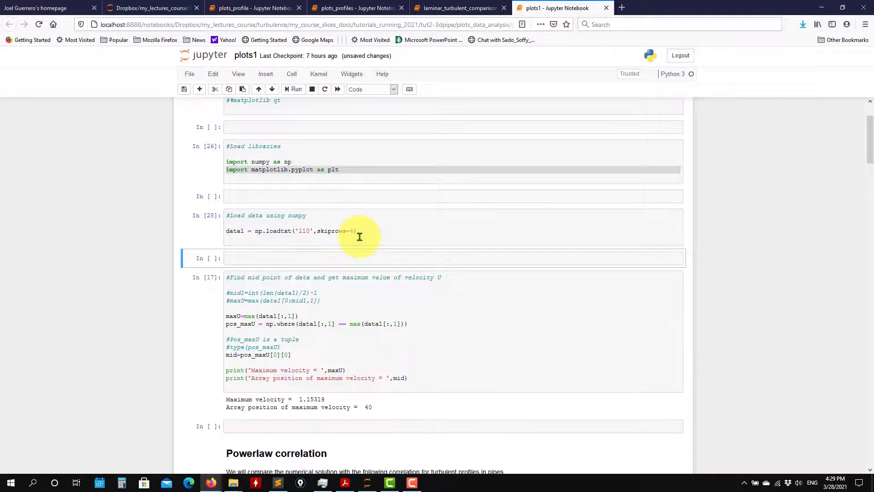
Step: Put a closing parenthesis back on line 87 of l10 in Sublime Text, save, and rerun the notebook's data loading cell
click(278, 483)
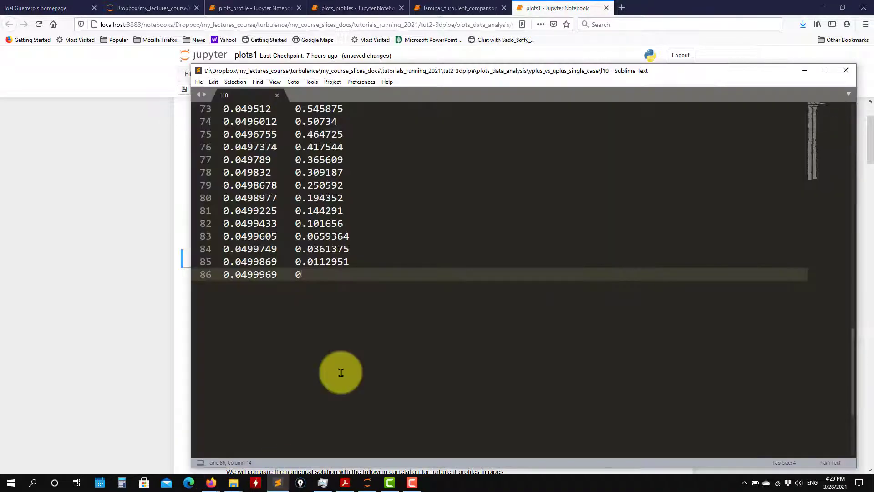
key(Return)
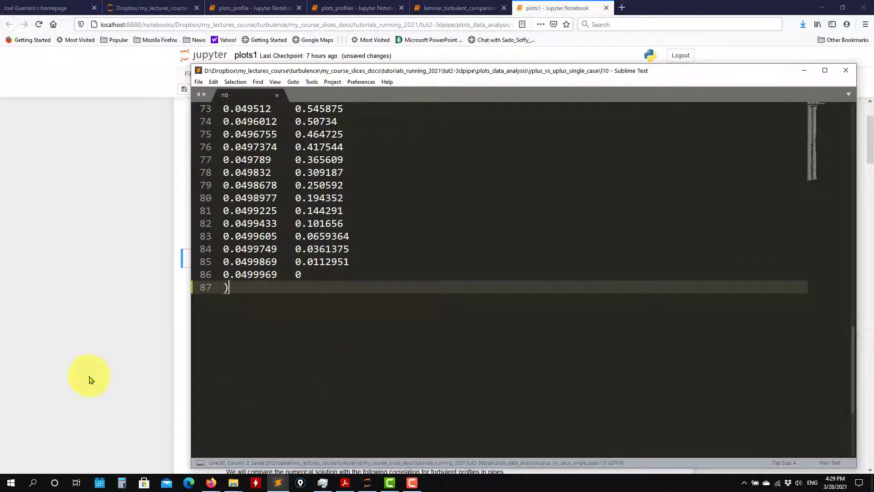
click(97, 367)
click(327, 244)
key(shift+Return)
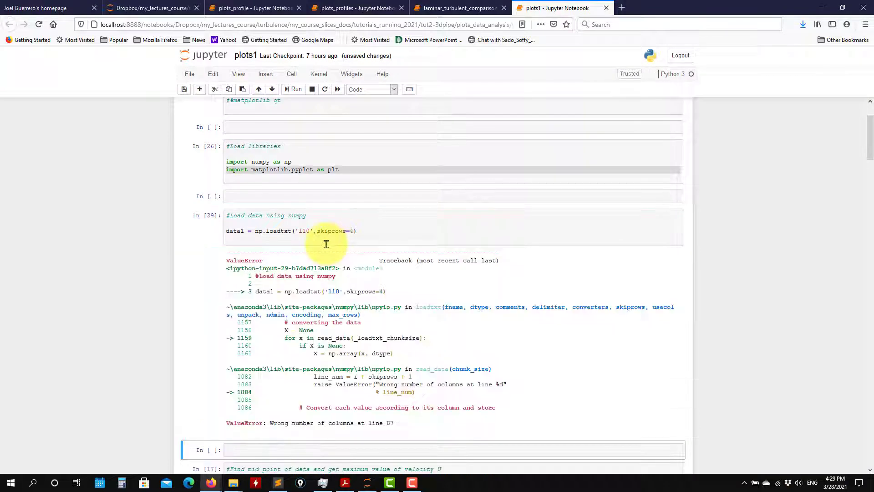
Step: Switch to Sublime Text, delete line 87 with its closing parenthesis from l10, save the file and return to the notebook
click(277, 483)
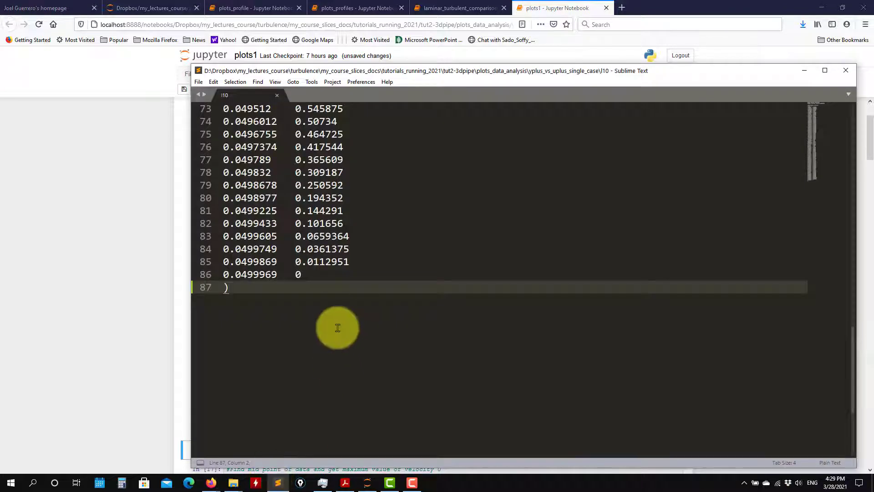
key(BackSpace)
key(BackSpace)
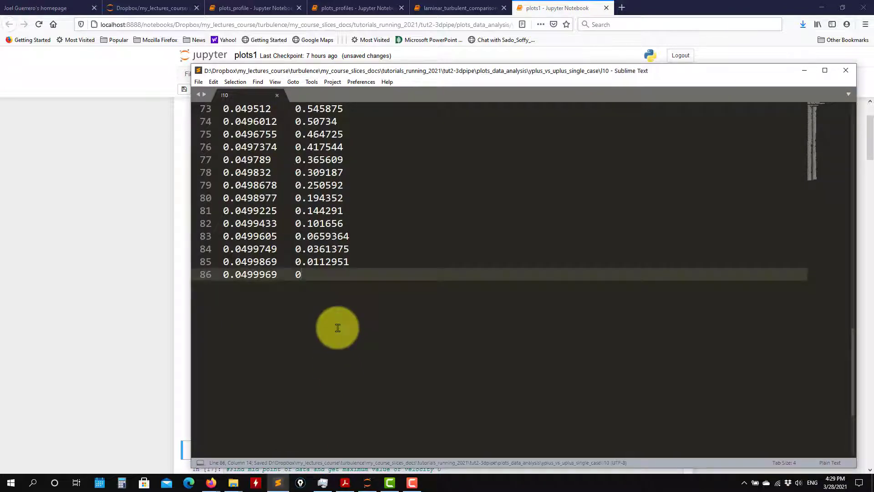
click(141, 351)
Step: Rerun the library import cell and the cell that loads l10 with numpy
click(364, 161)
key(shift+Return)
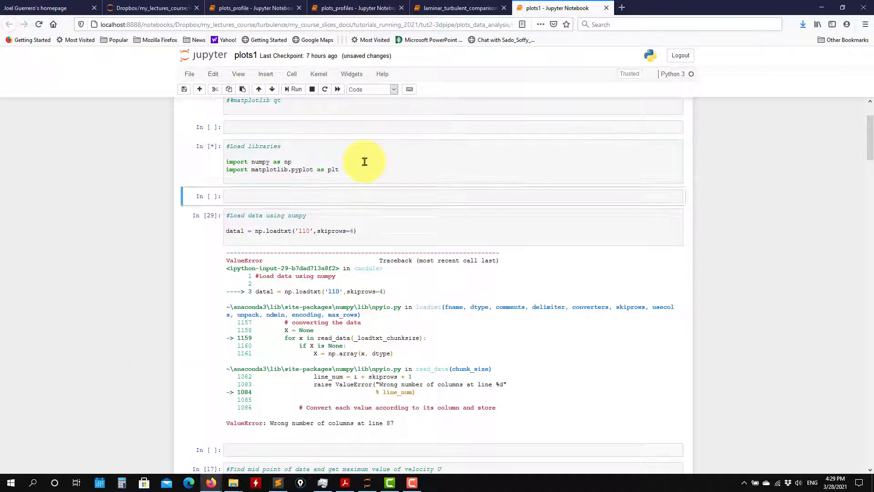
key(shift+Return)
key(shift+Return)
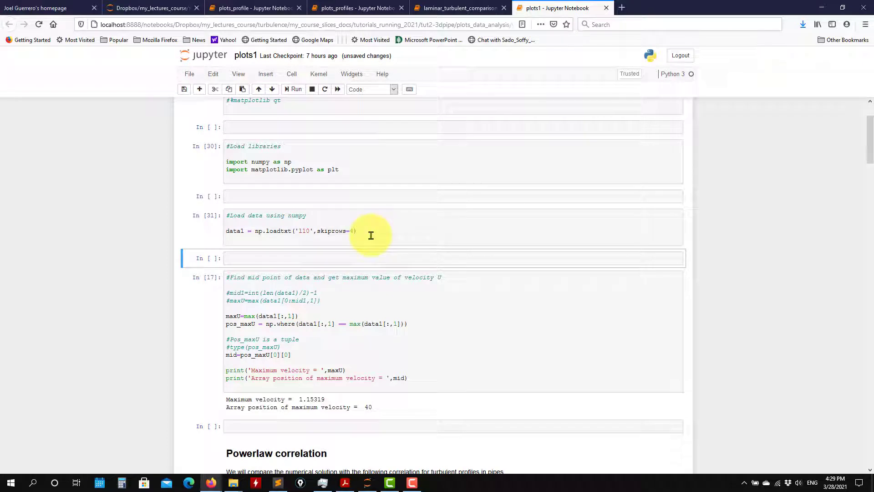
Step: Check the end of l10 in Sublime Text, then rerun the notebook cell that finds the mid point and maximum velocity
click(278, 482)
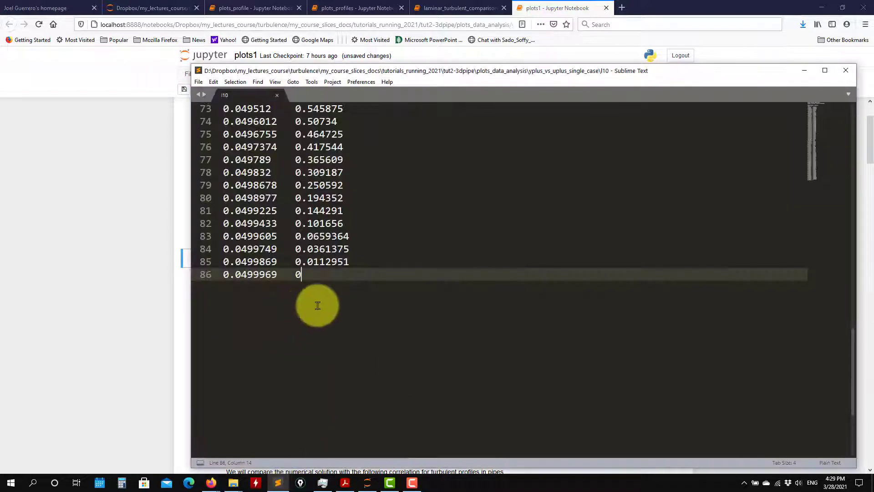
click(119, 325)
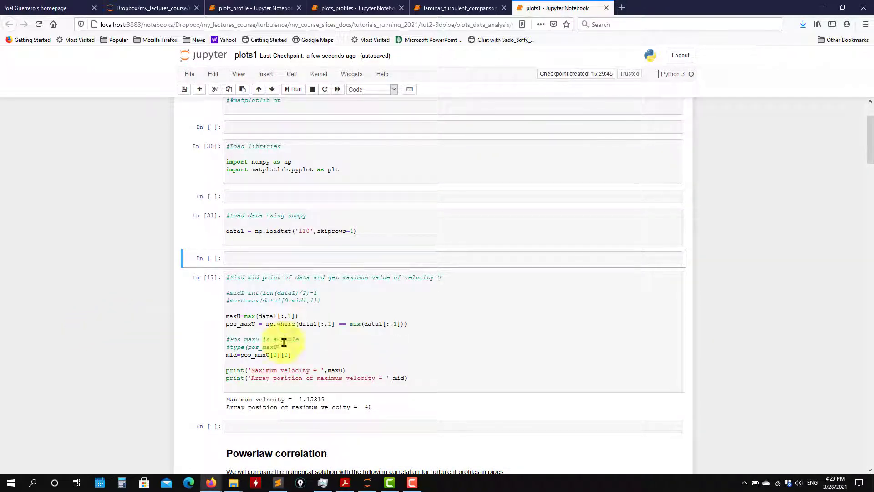
click(296, 309)
scroll(340, 319, down, 3)
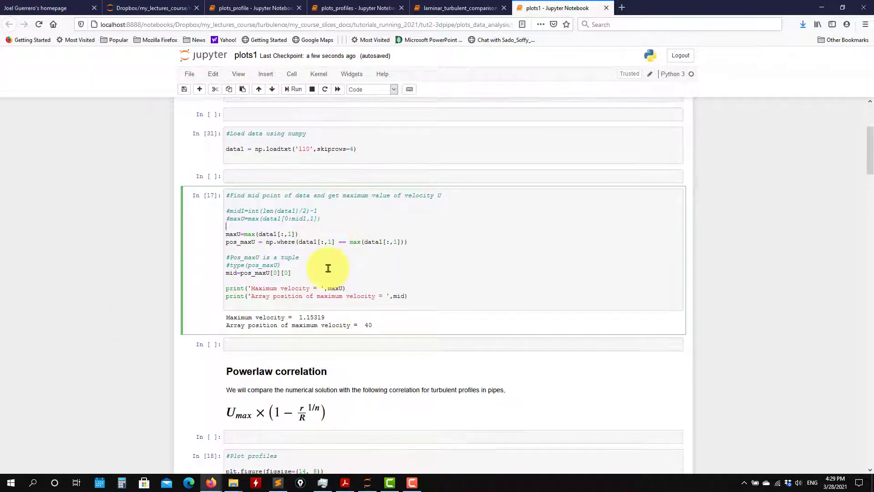
key(shift+Return)
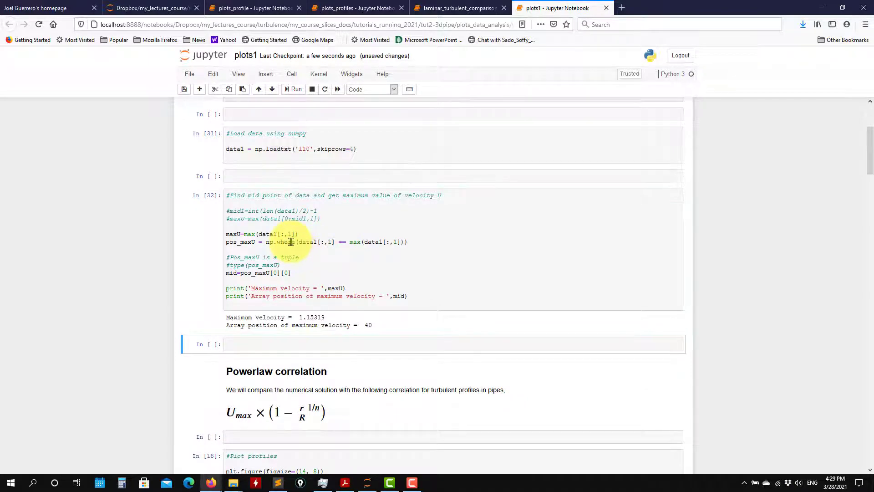
Step: Examine the data1, maxU and pos_maxU variables in the notebook and compare them with the data columns of l10 in Sublime Text
drag(366, 149, 272, 141)
click(246, 149)
double_click(246, 148)
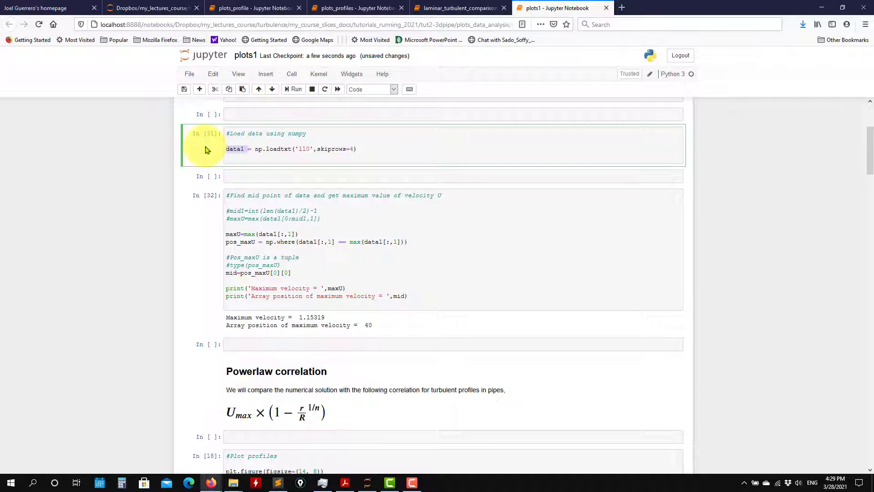
click(242, 234)
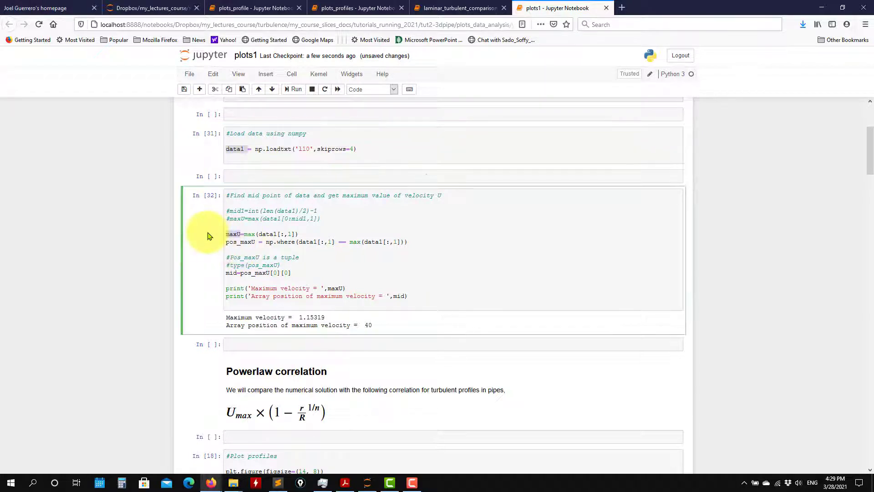
click(259, 244)
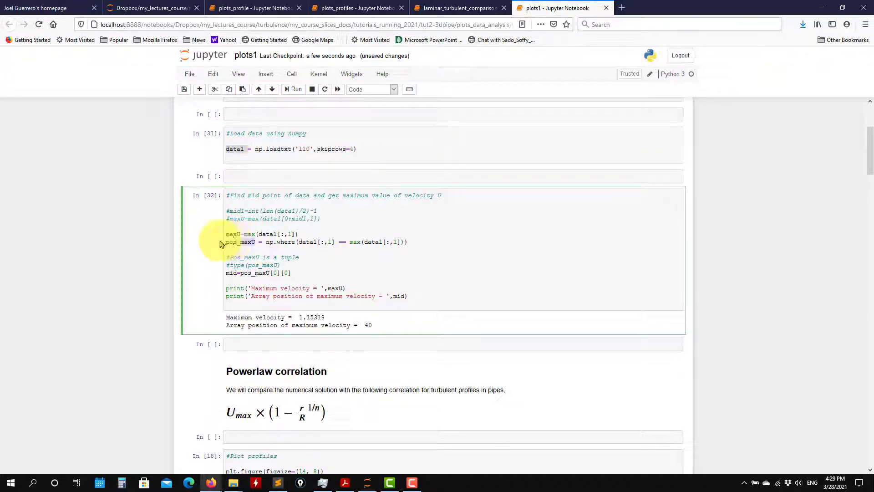
click(278, 483)
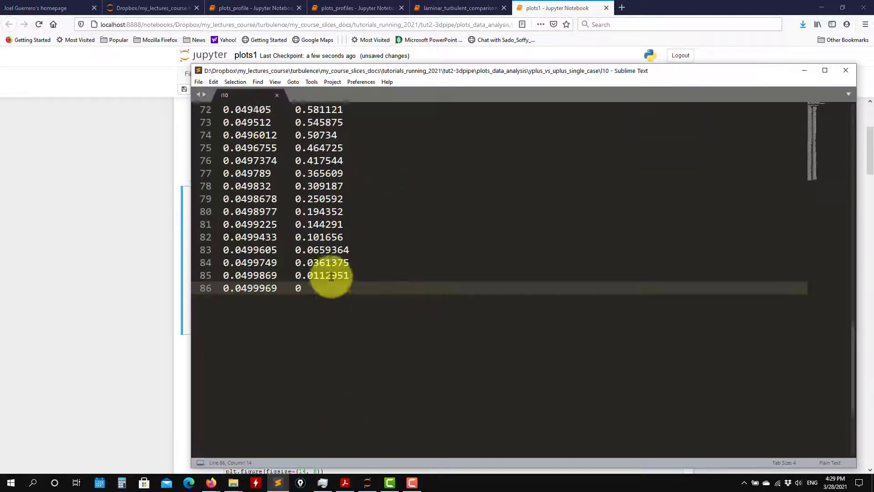
scroll(331, 275, up, 6)
click(127, 296)
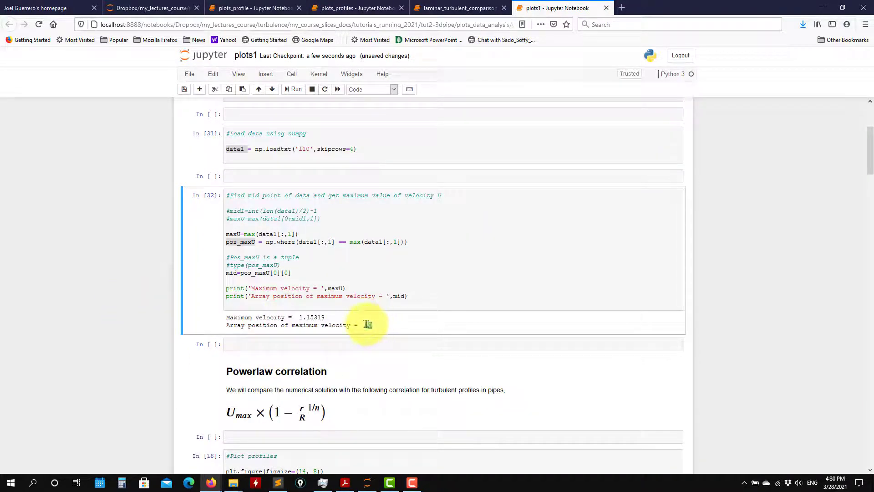
Step: Review the array position output, the Powerlaw correlation formula, and the Plot profiles cell with its velocity plot
scroll(302, 337, down, 3)
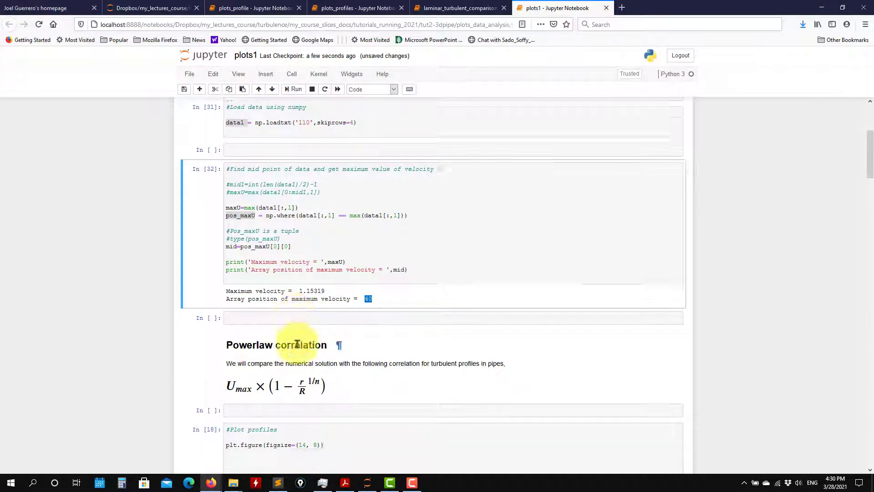
scroll(275, 280, down, 2)
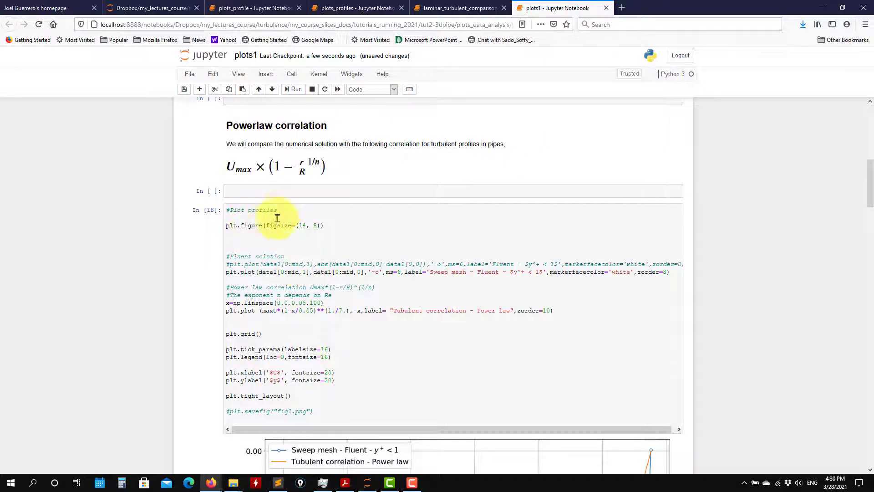
scroll(281, 209, up, 2)
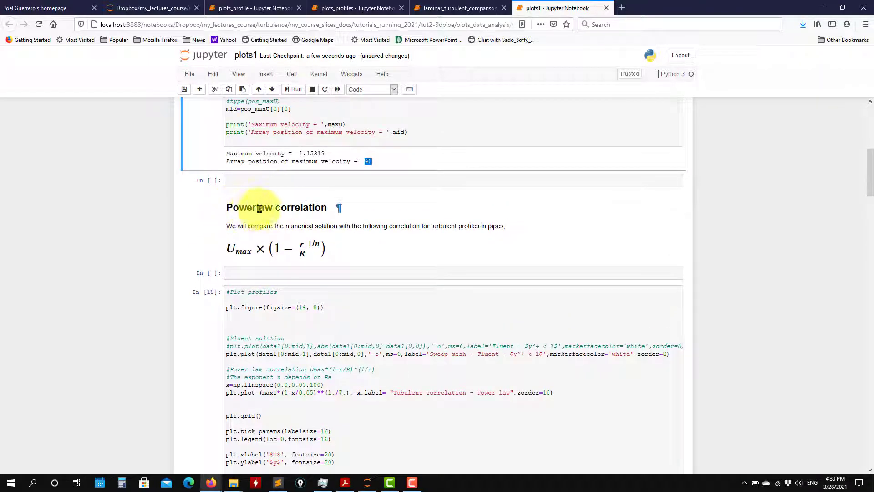
scroll(330, 318, down, 3)
scroll(321, 318, down, 3)
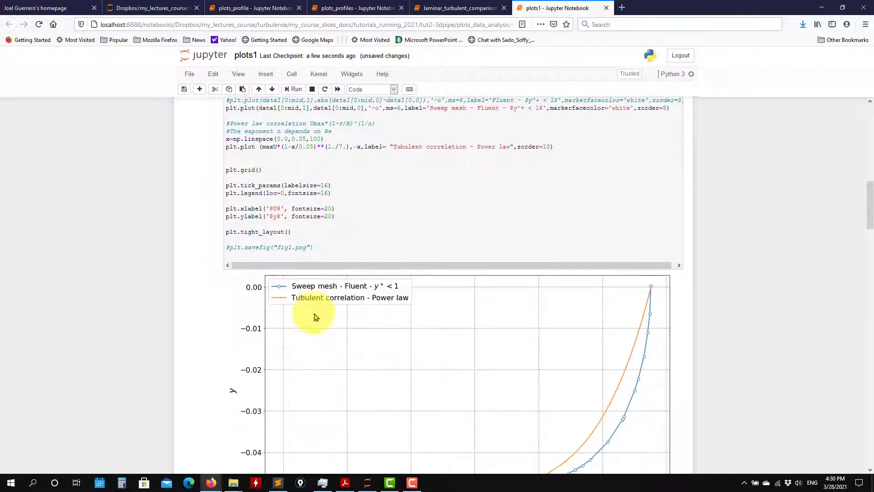
scroll(314, 317, up, 4)
scroll(319, 319, down, 6)
scroll(328, 318, up, 4)
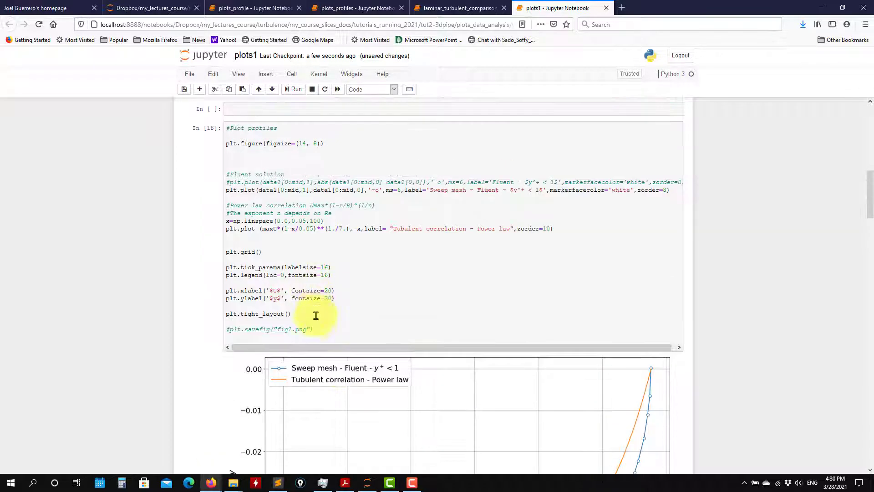
drag(330, 335, 197, 121)
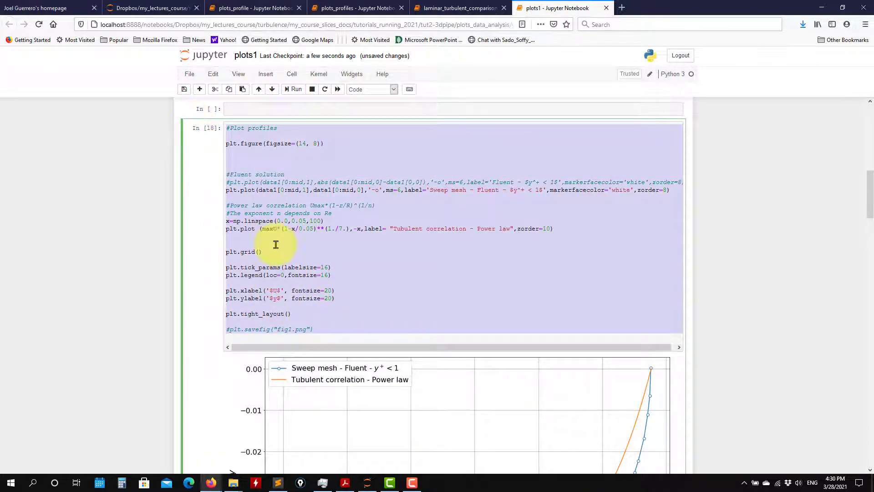
scroll(603, 332, down, 4)
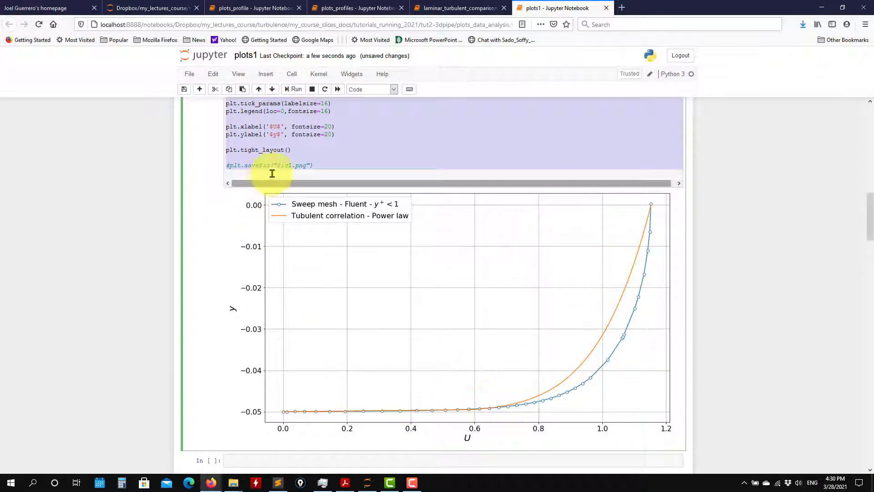
scroll(282, 175, up, 5)
Step: Examine the Fluent solution and power law plotting lines and the exponent comment in the Plot profiles cell
click(336, 262)
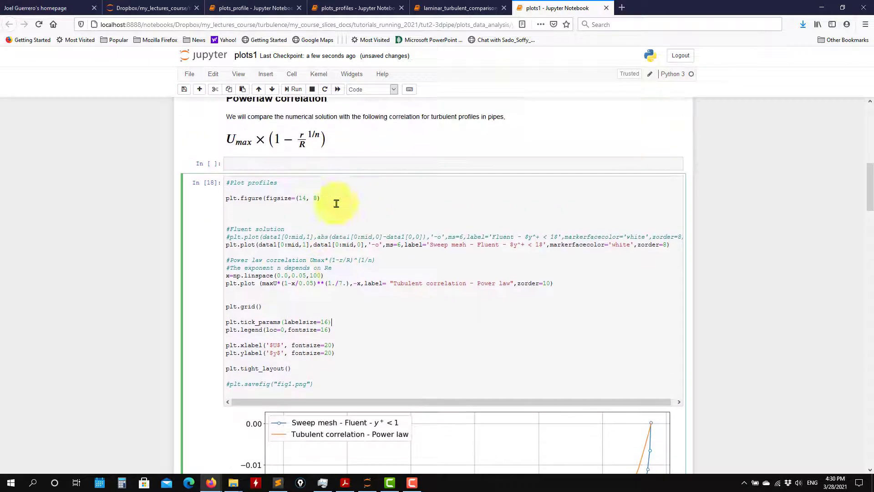
triple_click(242, 242)
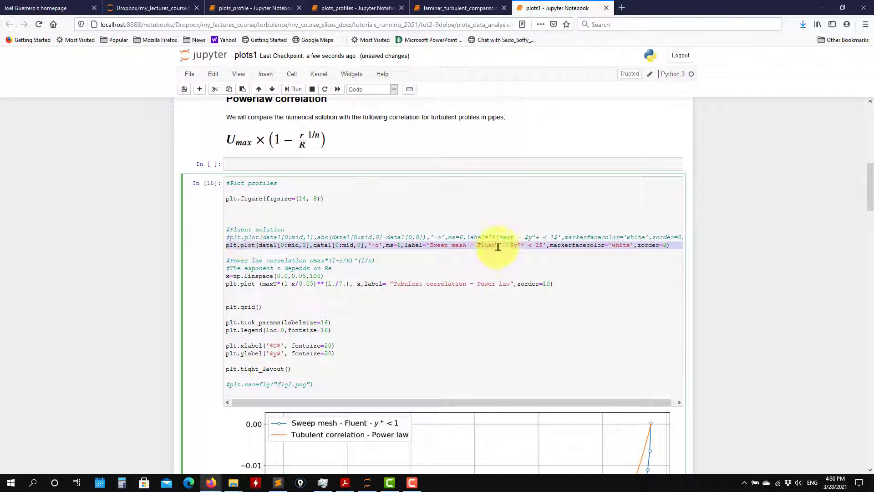
scroll(433, 260, down, 1)
triple_click(255, 241)
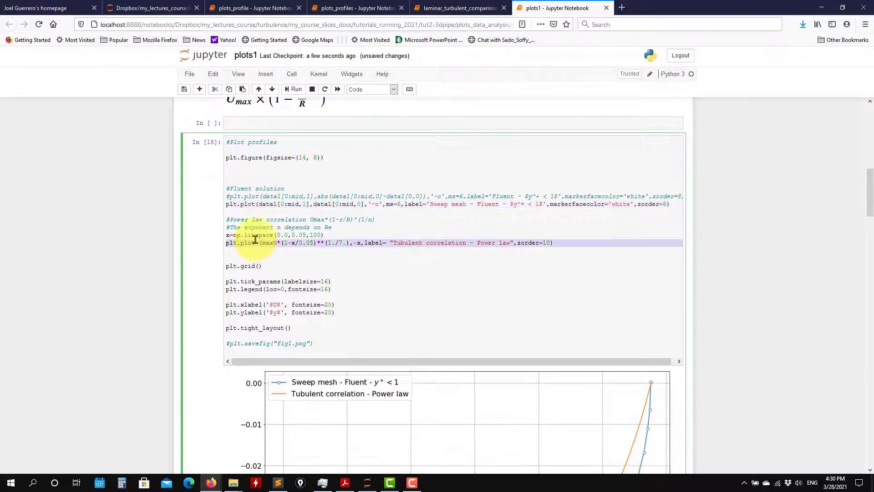
click(258, 230)
triple_click(258, 230)
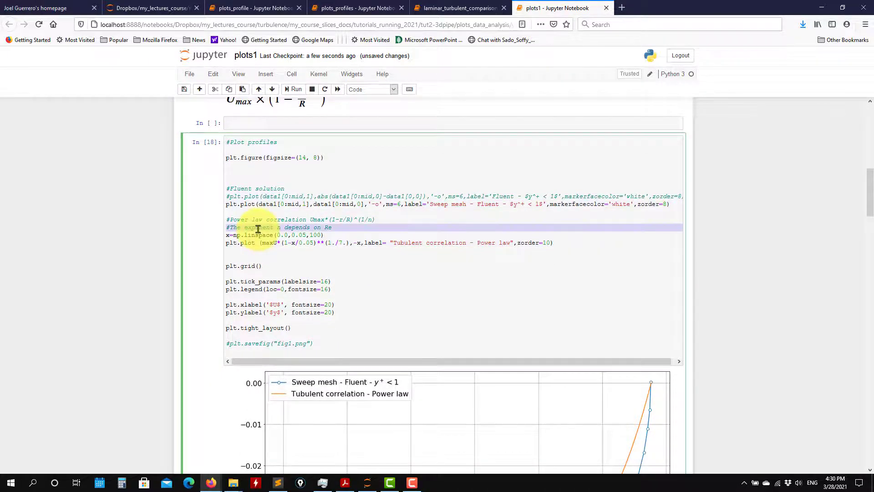
Step: Examine the Theoretical profiles section, focusing on the x linspace range and yp definition in the Compute theoretical profiles cell
scroll(258, 230, down, 10)
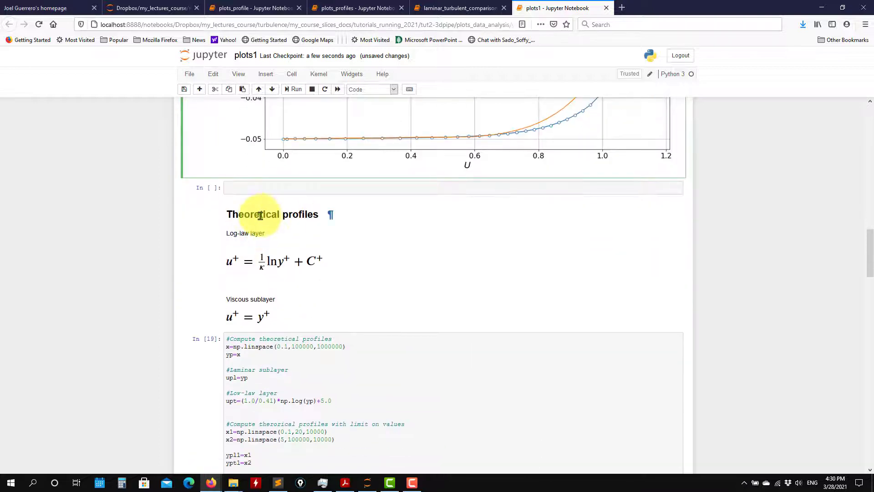
scroll(263, 279, down, 3)
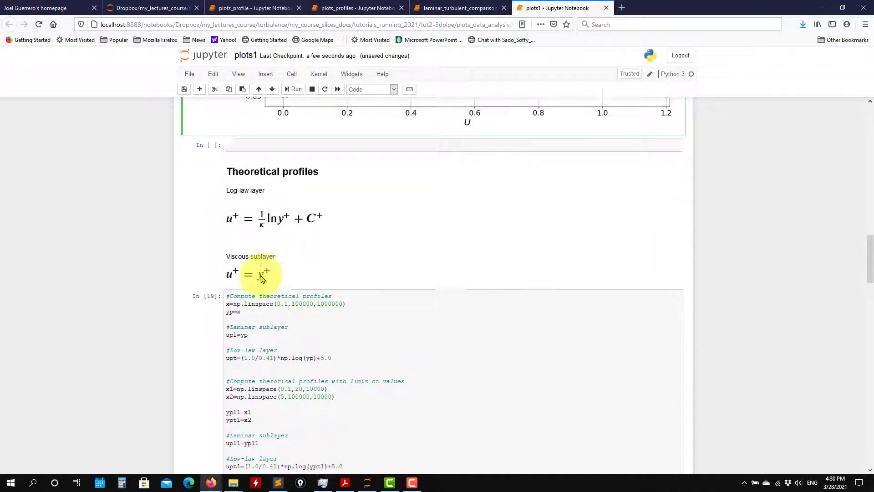
drag(351, 385, 201, 214)
click(240, 224)
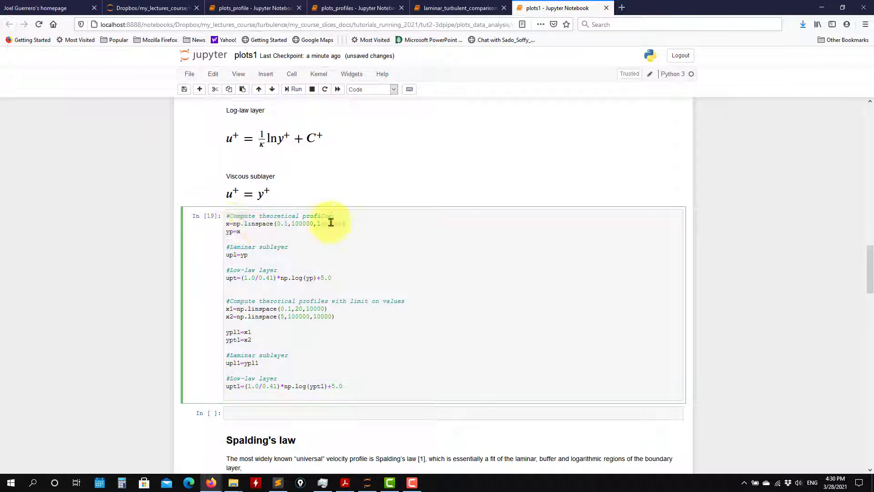
drag(354, 221, 219, 224)
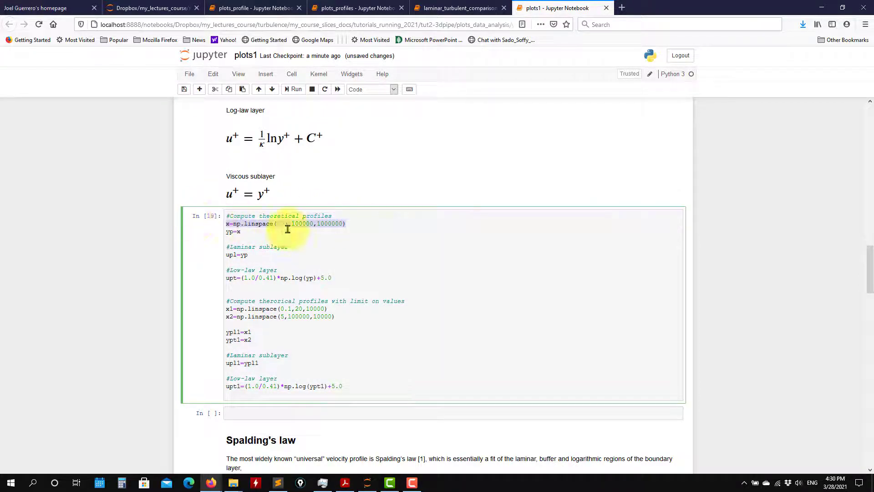
click(303, 222)
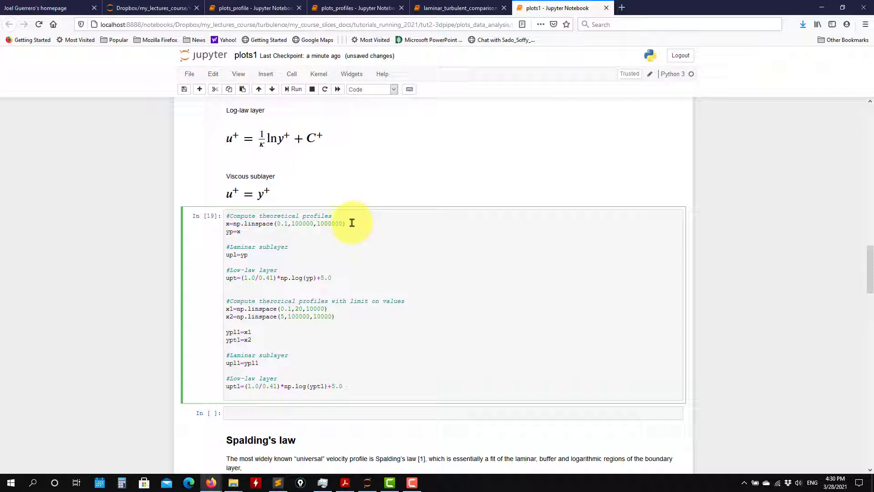
drag(352, 223, 297, 218)
click(245, 232)
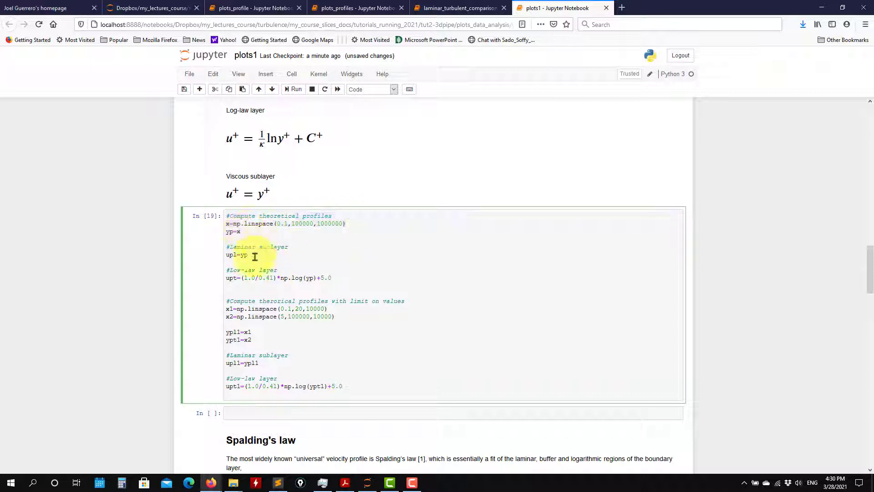
Step: Examine the Spalding's law formula and the up_s, E, k and yp_s definitions in the Spalding universal law cell
scroll(243, 237, down, 5)
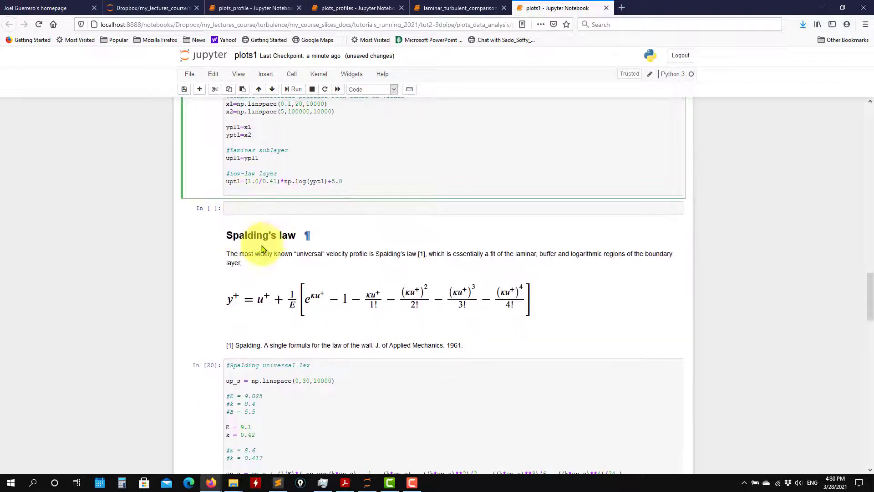
scroll(246, 246, down, 3)
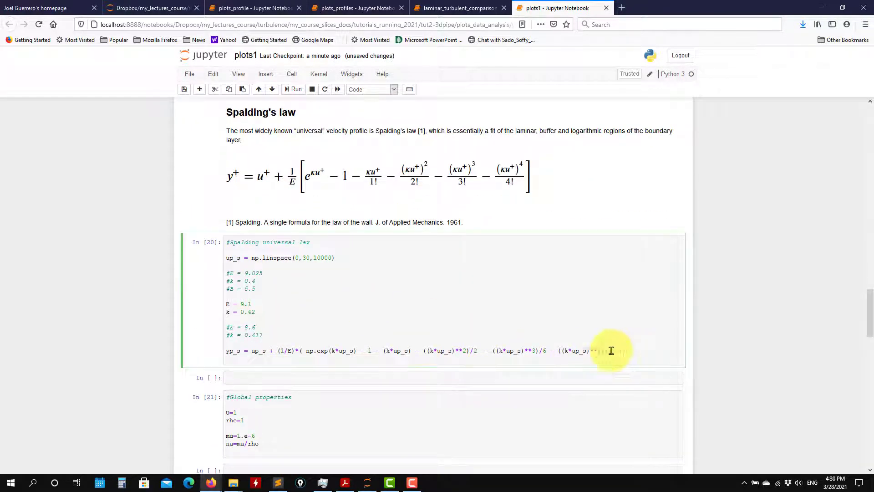
drag(611, 351, 214, 236)
click(246, 259)
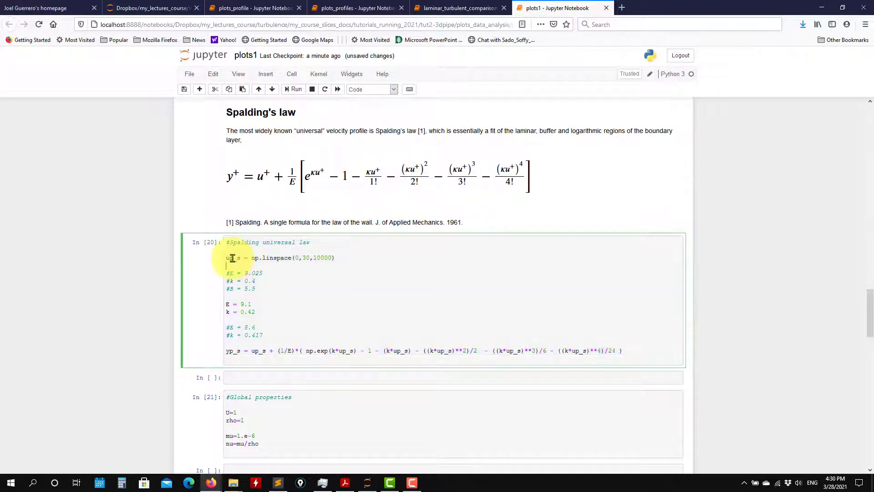
scroll(358, 353, down, 3)
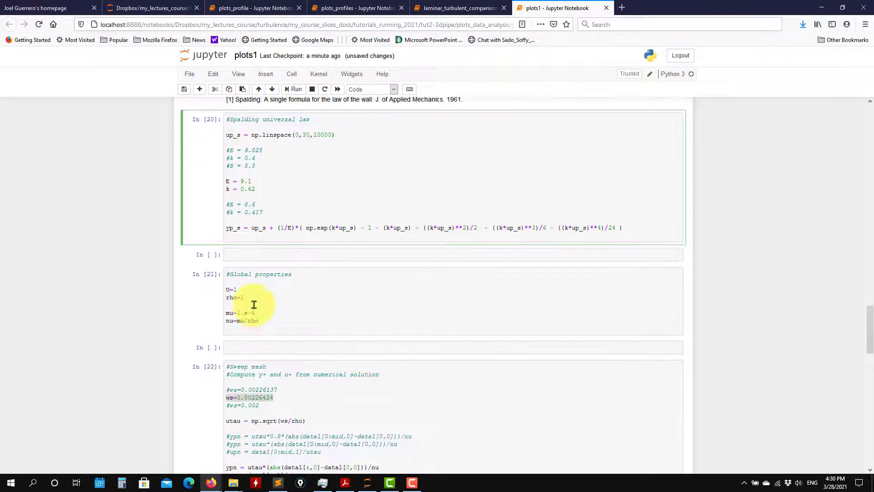
Step: Examine the U, rho, mu and nu definitions in the Global properties cell
drag(268, 322, 212, 288)
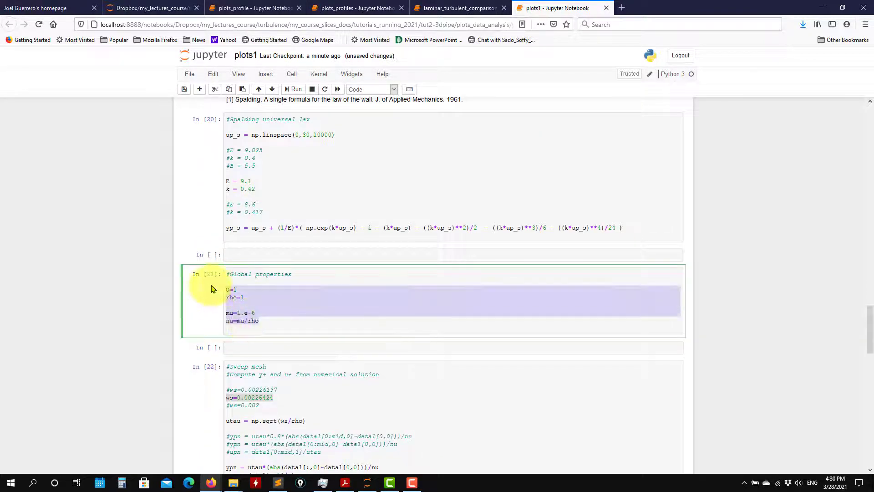
click(248, 296)
drag(264, 314, 217, 314)
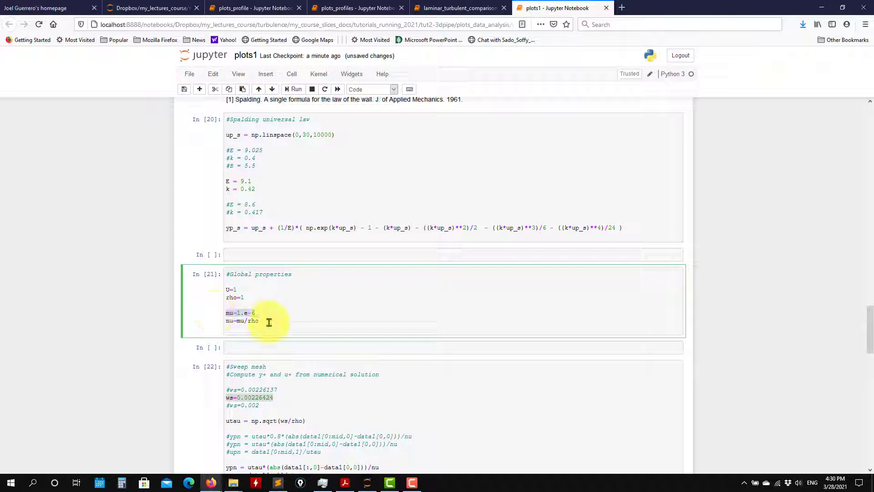
drag(268, 322, 221, 322)
scroll(314, 343, down, 3)
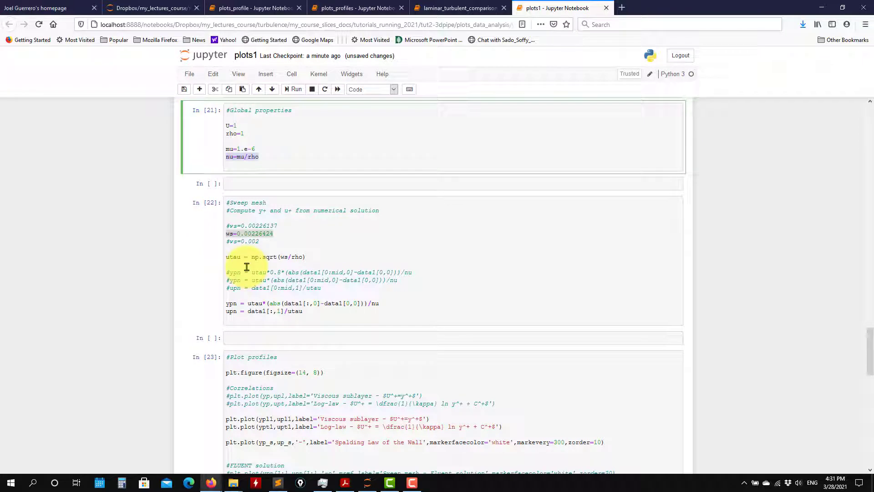
Step: Open the ws file from the yplus_vs_uplus_single_case folder in Sublime Text and compare its first wall shear stress value with the notebook's ws
click(240, 242)
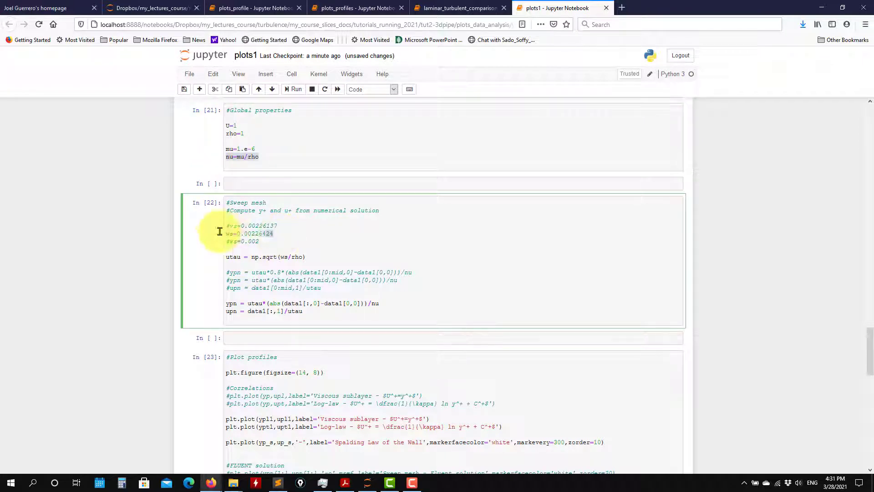
click(246, 485)
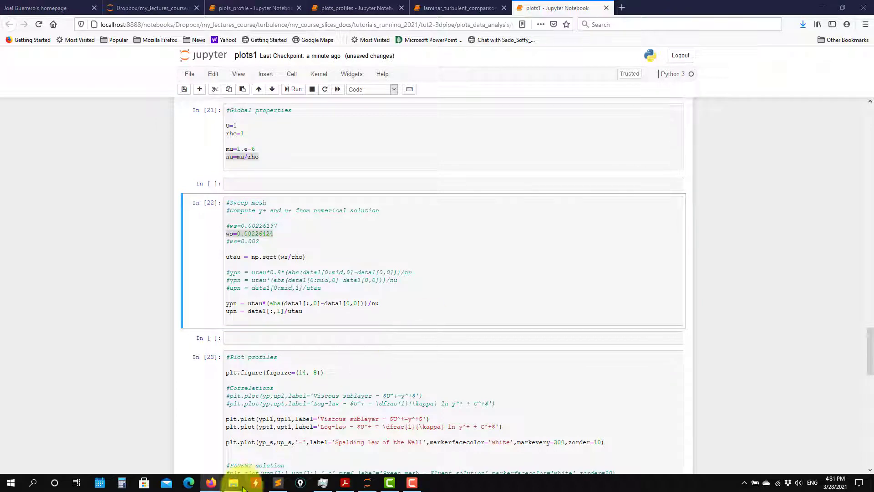
mouse_move(230, 484)
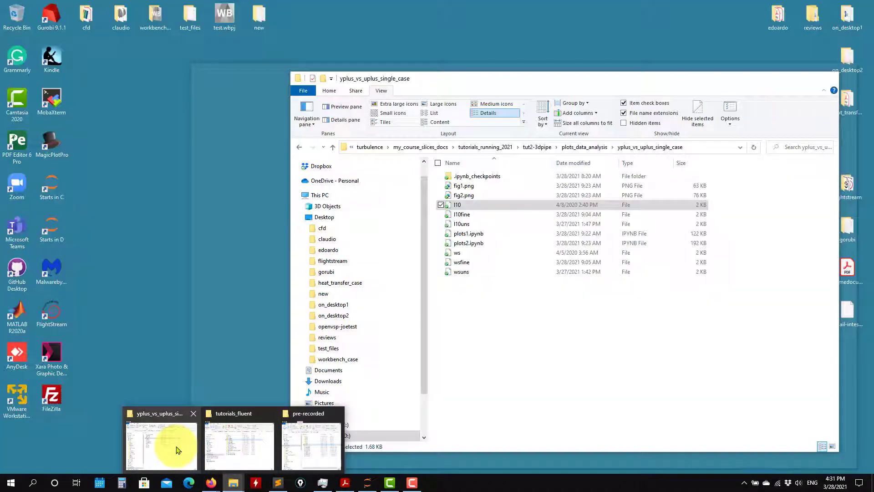
click(177, 450)
click(469, 255)
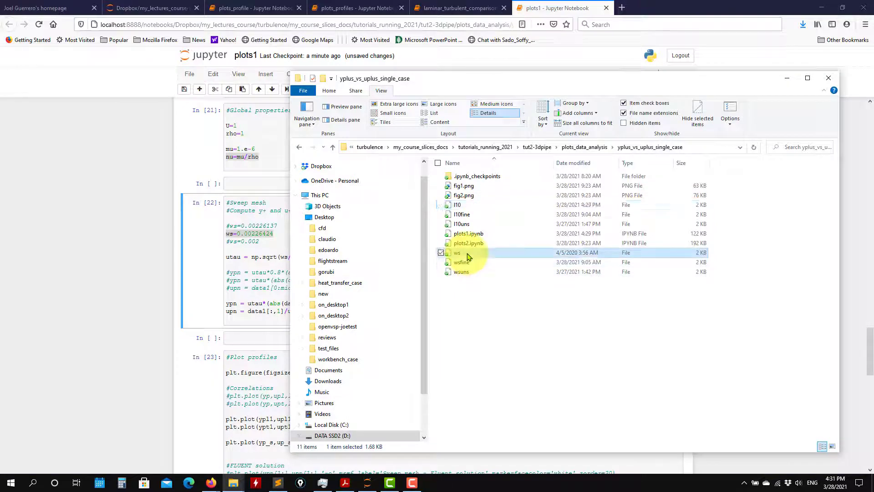
right_click(470, 256)
click(529, 214)
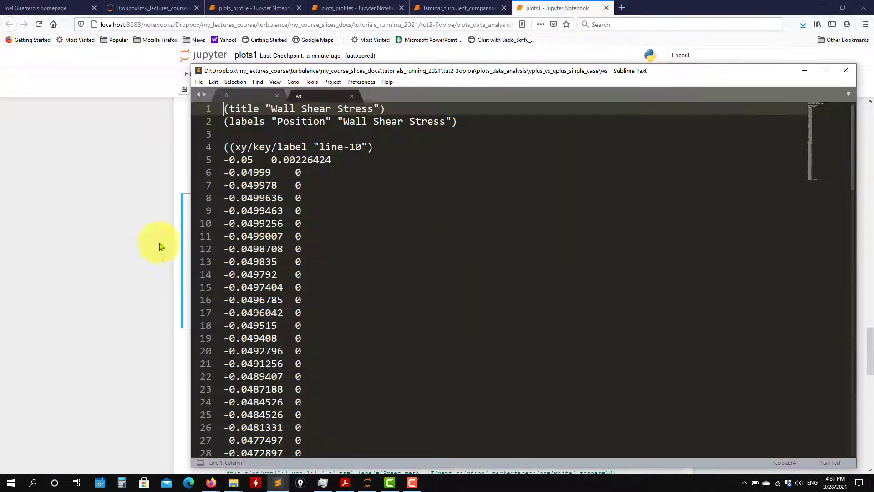
double_click(309, 159)
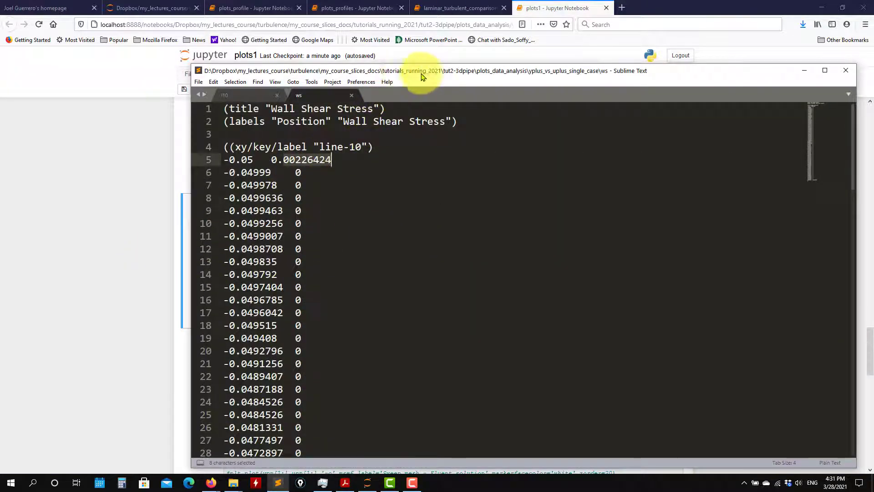
drag(395, 70, 565, 66)
Step: Examine how ws, utau, ypn and upn are defined in the Sweep mesh cell that computes y+ and u+
click(255, 234)
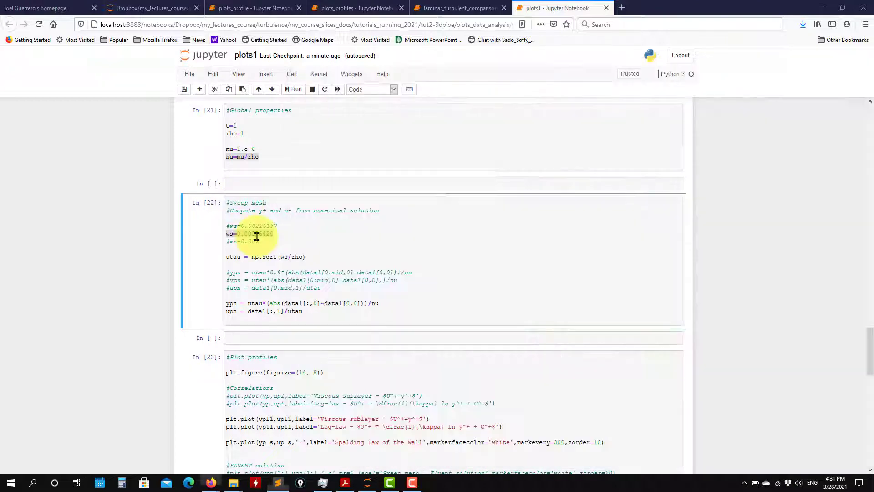
drag(314, 257, 217, 260)
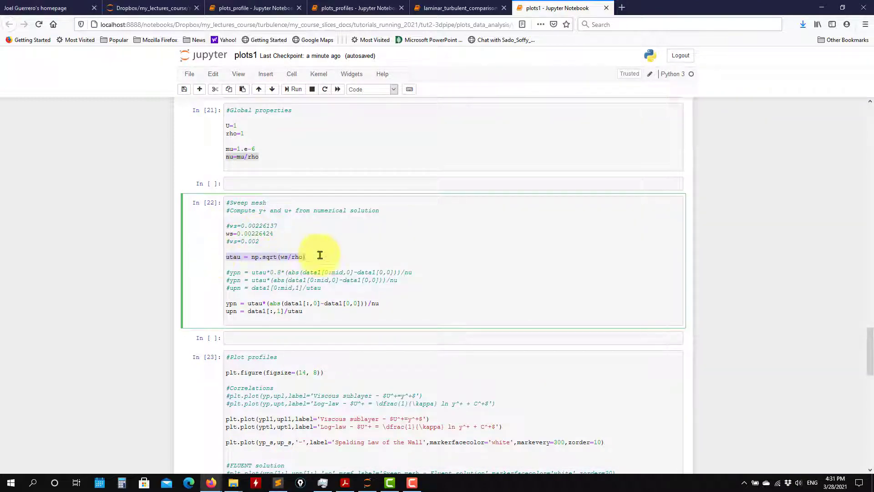
drag(321, 317, 230, 282)
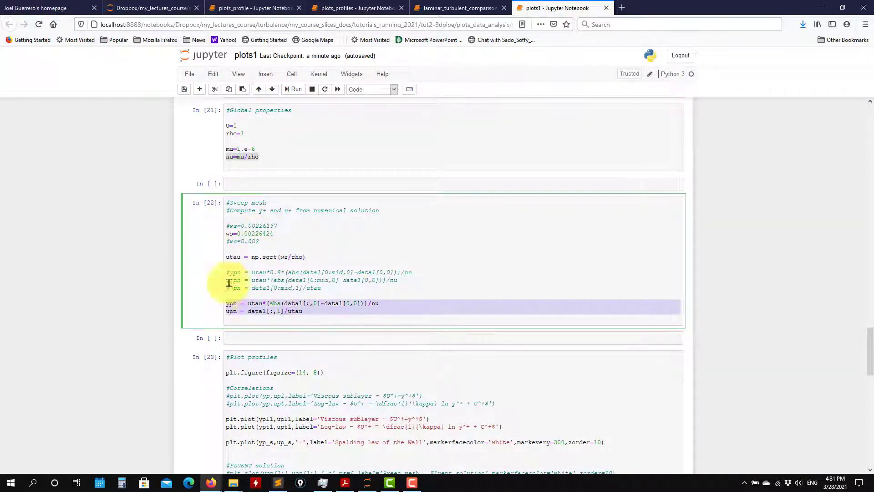
click(236, 260)
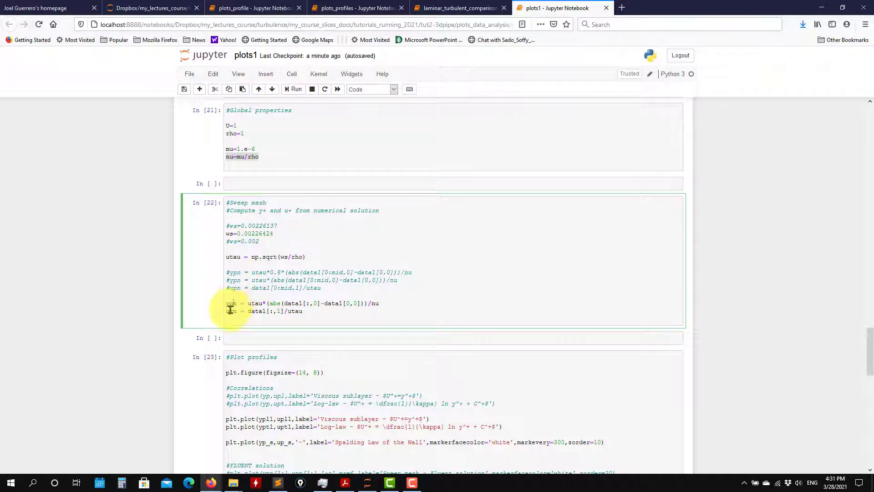
drag(227, 311, 210, 200)
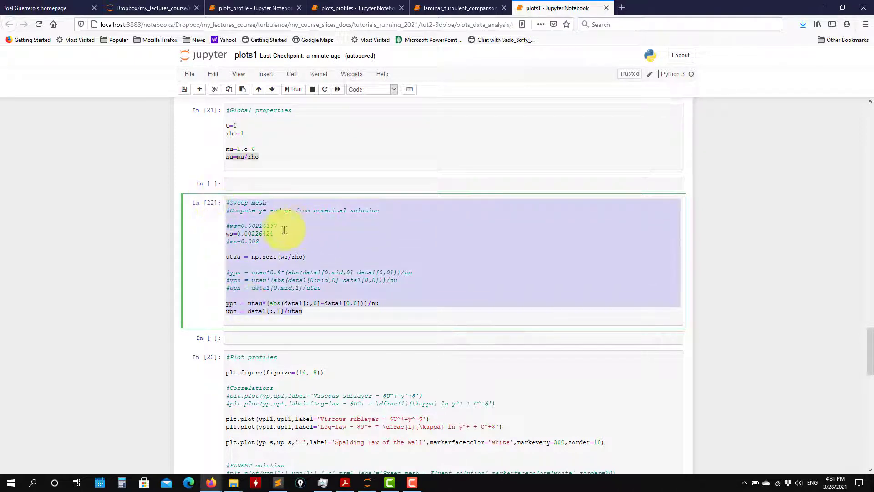
Step: Run all cells of the plots1 notebook
scroll(312, 266, down, 12)
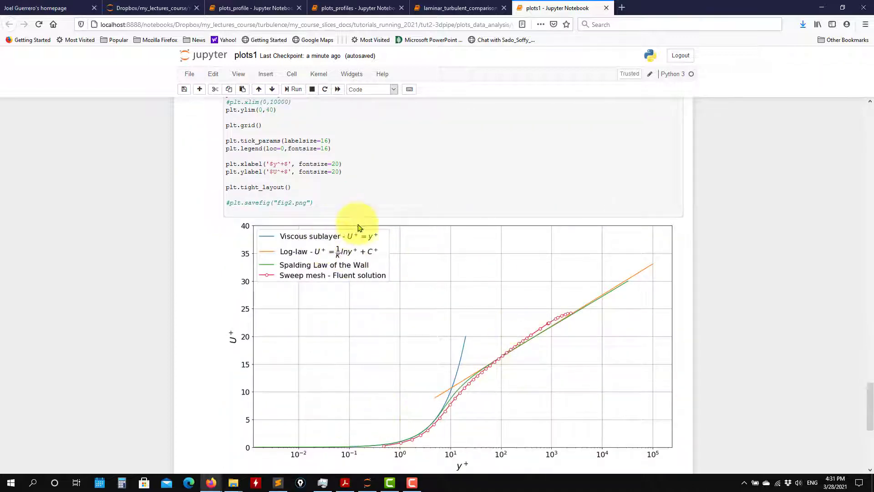
scroll(355, 227, up, 4)
scroll(358, 231, up, 1)
click(295, 75)
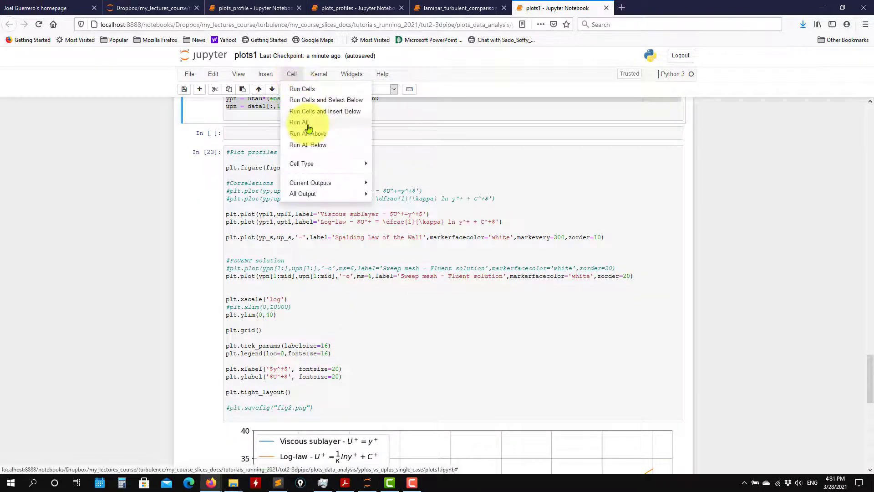
click(332, 120)
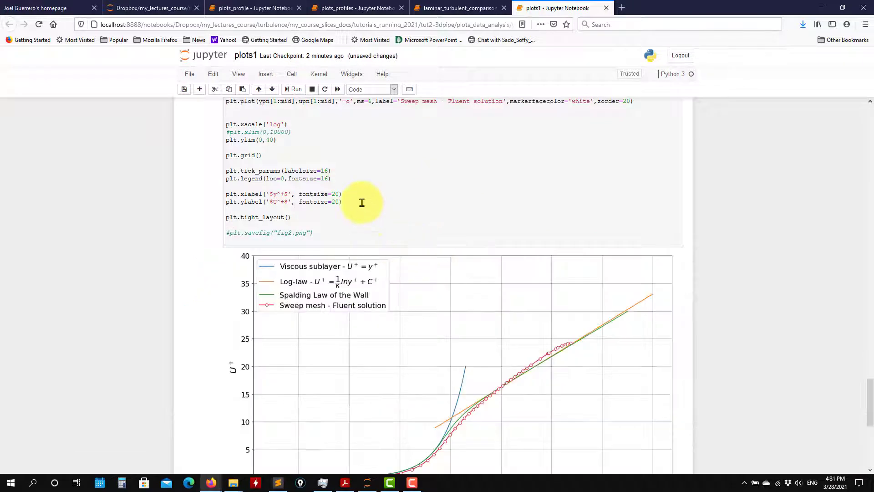
Step: Examine the U+ versus y+ plot, comparing the Fluent sweep mesh solution with the viscous sublayer, log-law and Spalding curves
scroll(387, 319, down, 2)
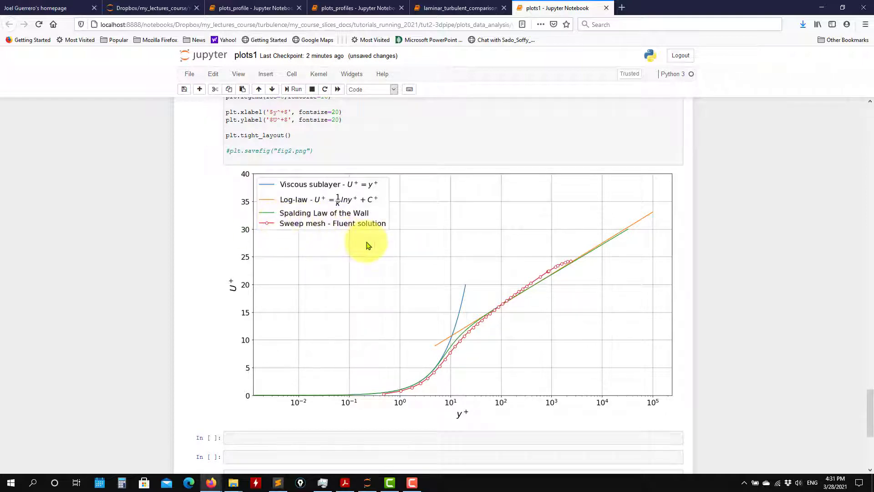
scroll(387, 296, up, 3)
scroll(414, 360, down, 2)
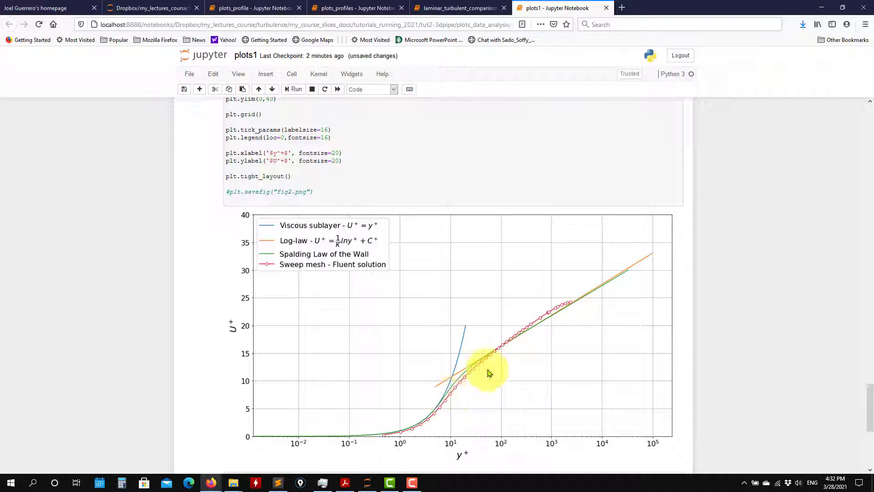
scroll(397, 399, down, 5)
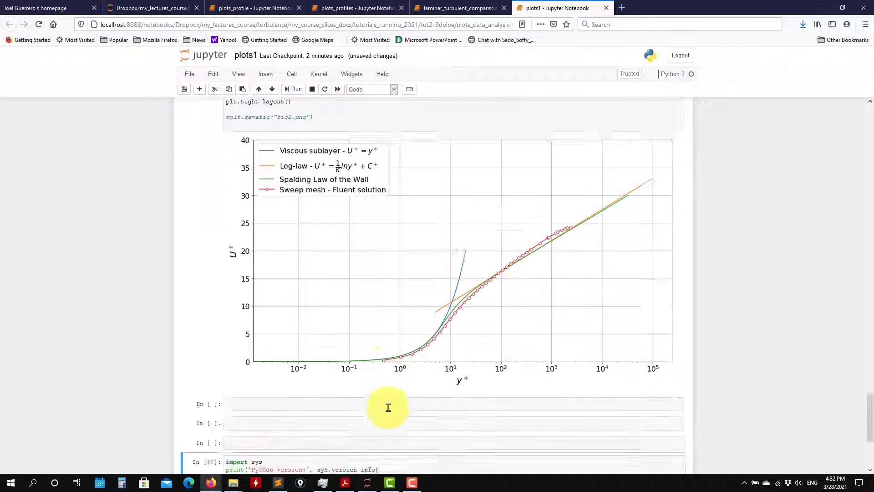
scroll(400, 375, up, 5)
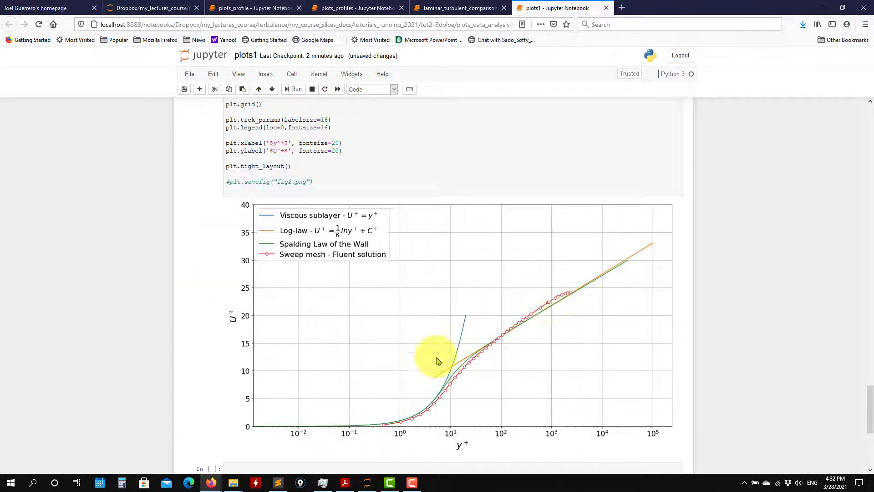
Step: Check the y+, friction velocity and u+ formulas on the Post-processing slide in Adobe Acrobat Reader, then return to the notebook
scroll(462, 334, up, 10)
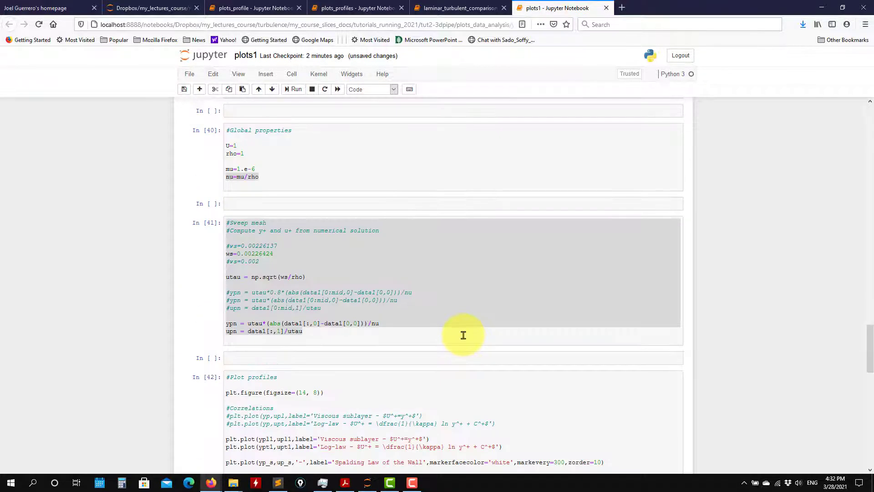
scroll(463, 335, up, 5)
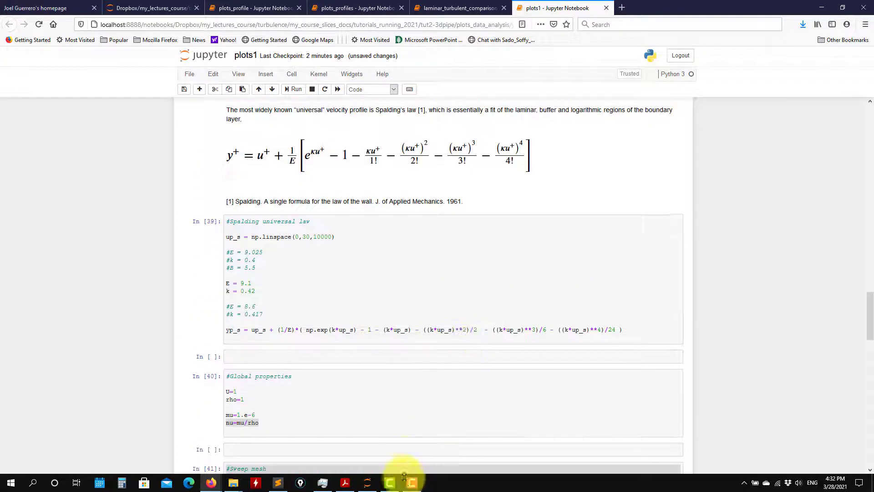
click(345, 483)
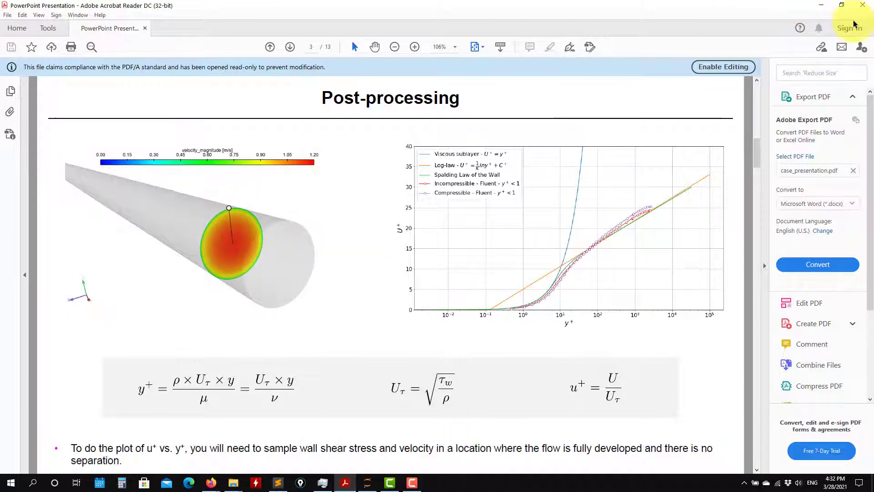
click(821, 8)
scroll(467, 344, up, 2)
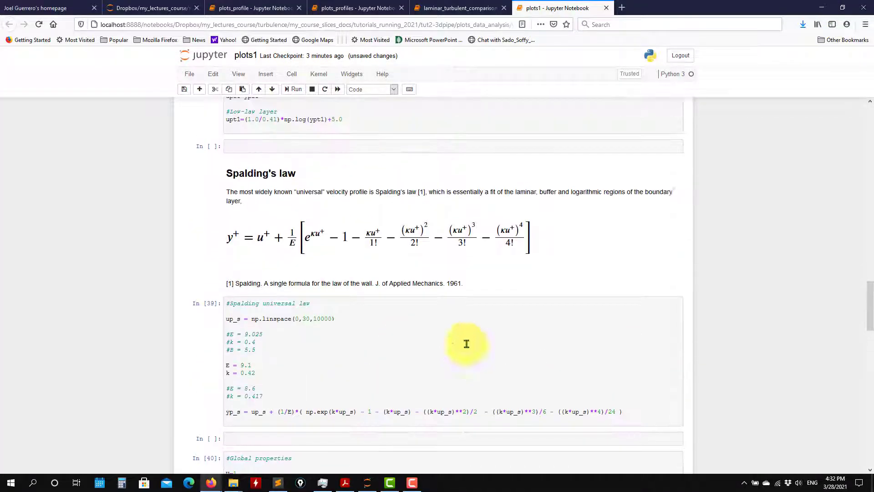
Step: Review the notebook from the velocity profile plot through the theoretical profiles and y+ computation to the final U+ plot
drag(870, 325, 868, 217)
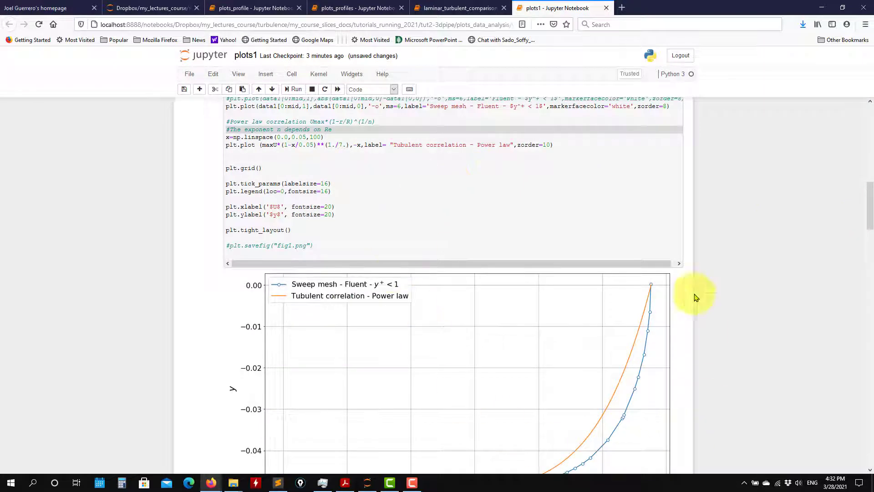
scroll(649, 325, down, 5)
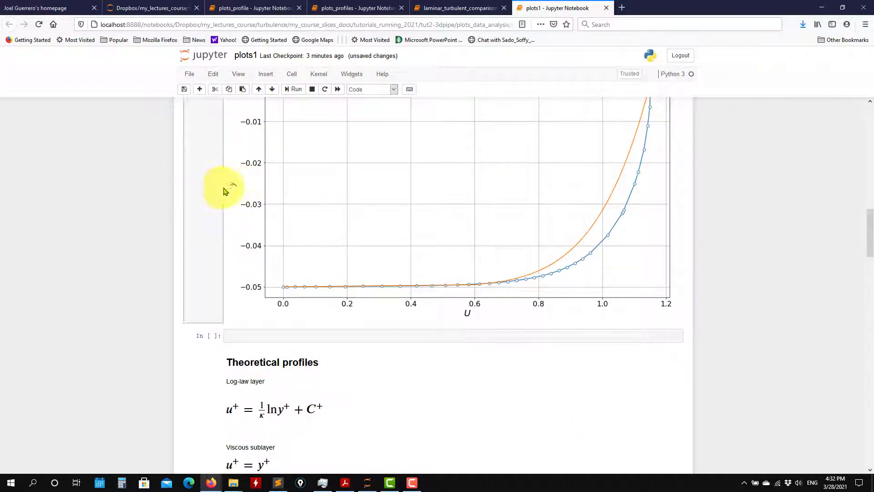
scroll(242, 197, down, 11)
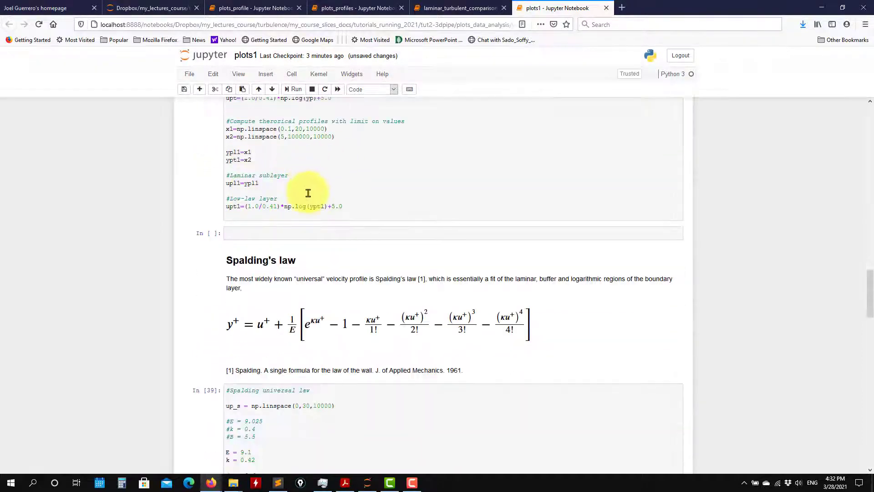
scroll(311, 210, up, 4)
scroll(312, 210, down, 15)
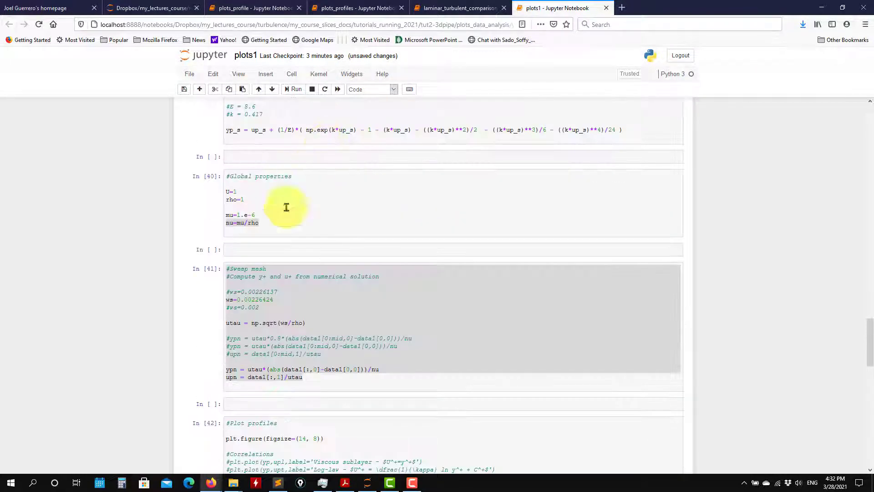
scroll(261, 339, down, 10)
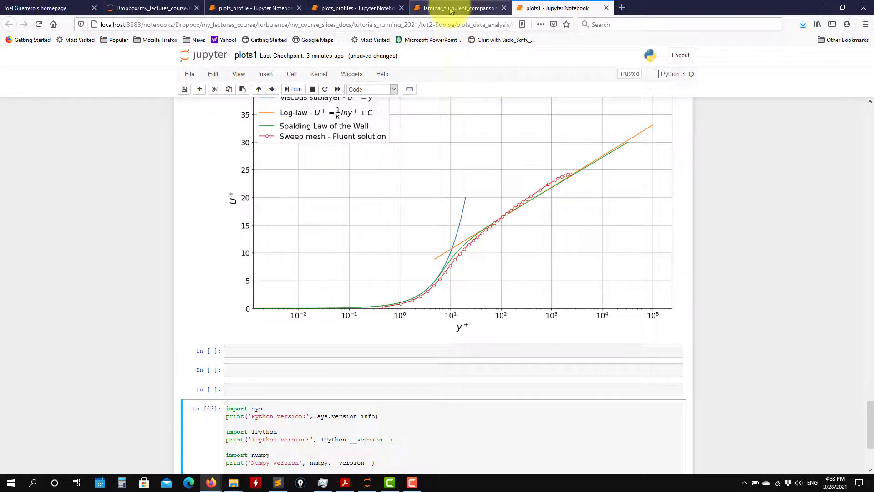
Step: Open the data_plots folder inside plots_data_analysis in File Explorer
mouse_move(233, 488)
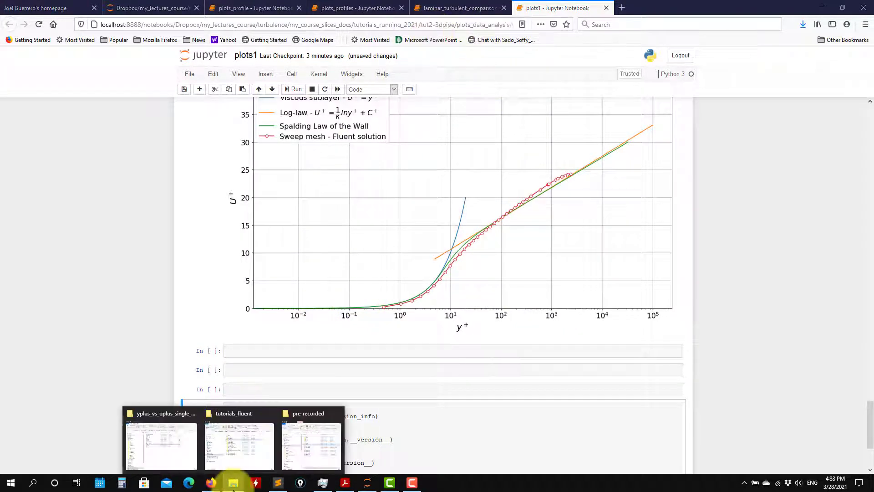
click(171, 434)
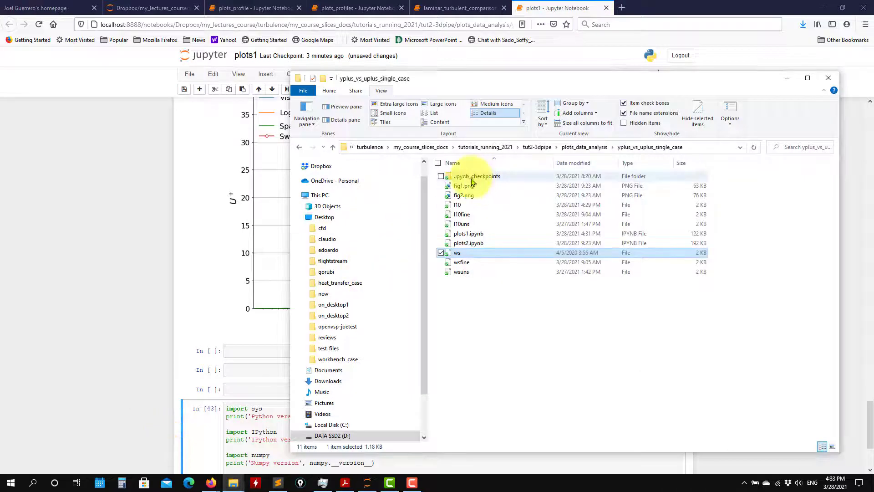
click(333, 147)
click(333, 147)
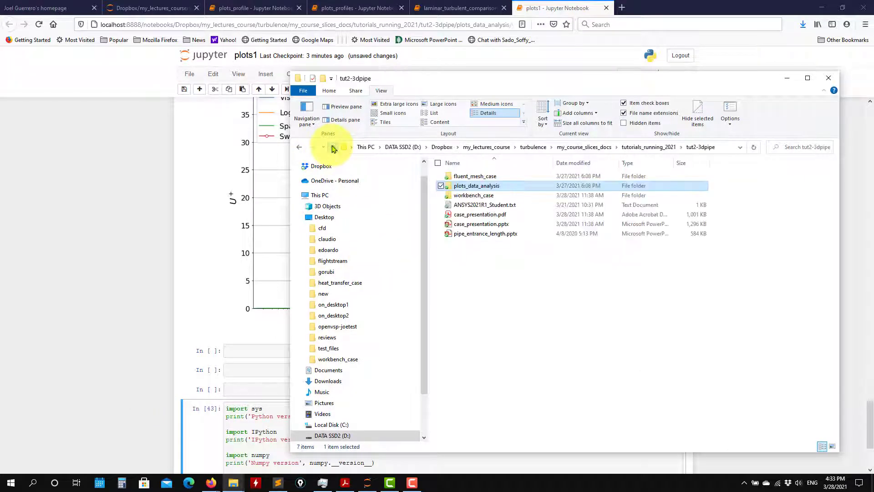
double_click(492, 186)
double_click(456, 178)
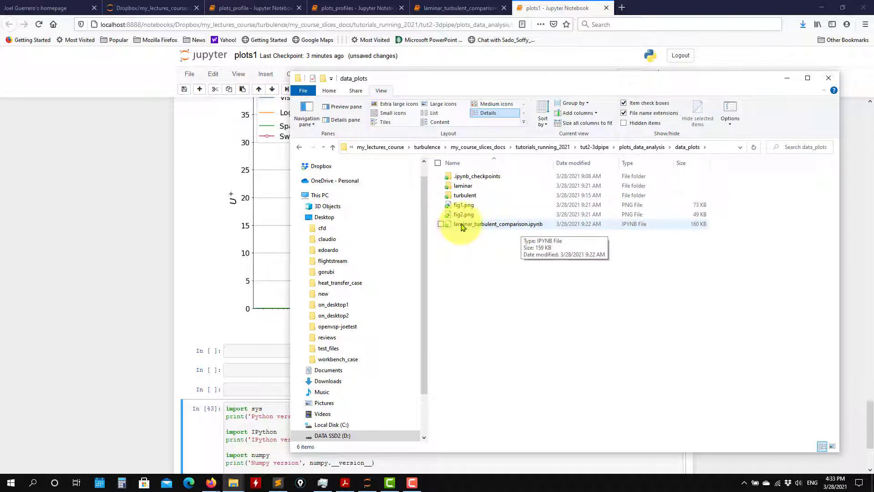
Step: Switch to the laminar_turbulent_comparison notebook and highlight the laminar/tm_off/yp1/l10 path in the data1 loading line
click(465, 8)
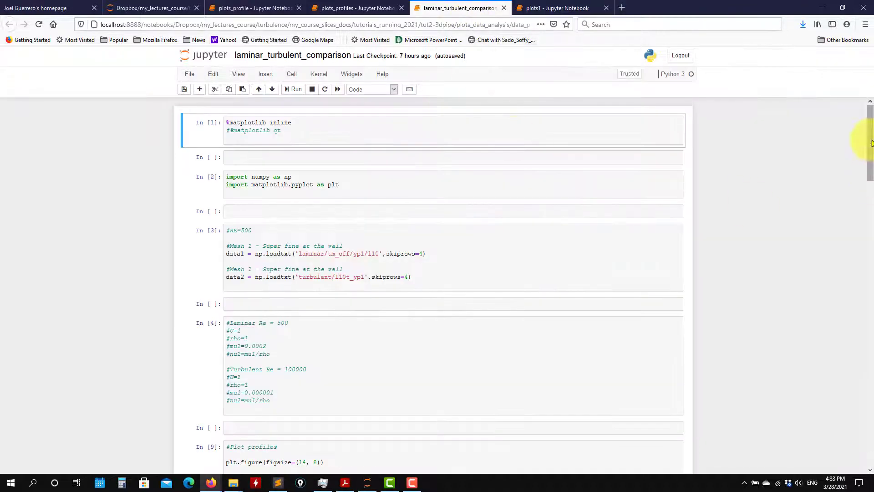
mouse_move(872, 143)
mouse_down()
mouse_move(859, 351)
mouse_move(866, 145)
mouse_up()
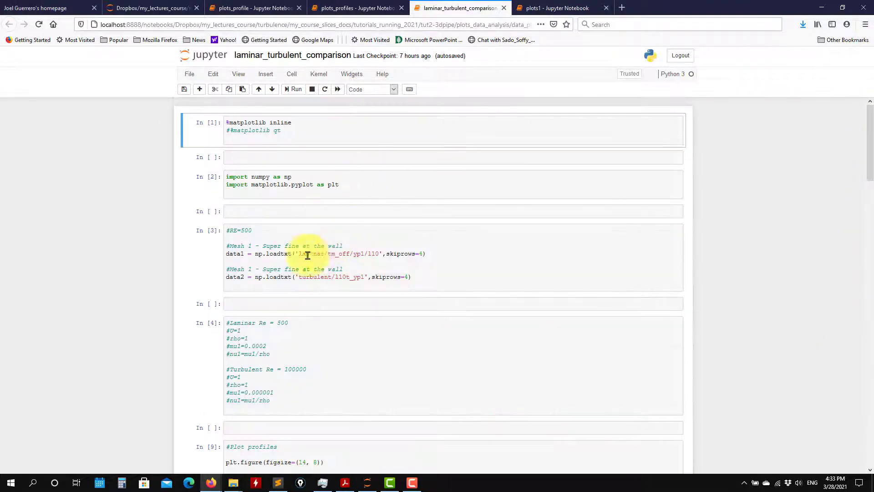
drag(301, 254, 383, 254)
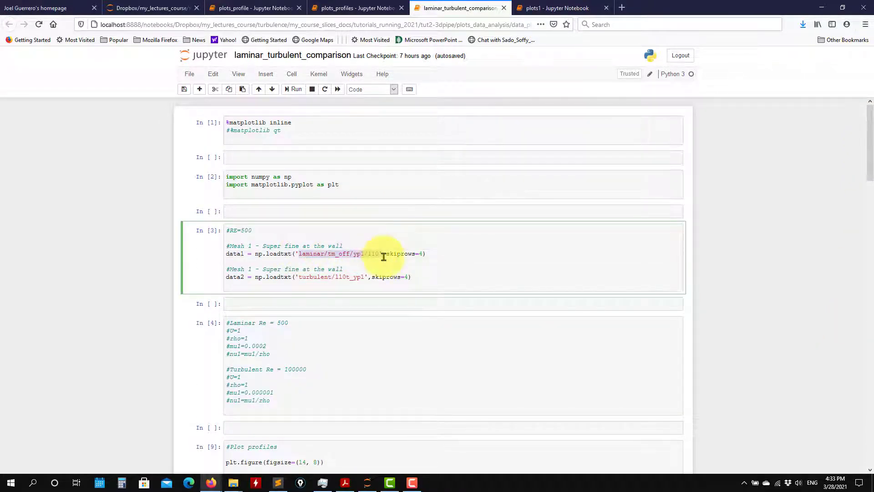
Step: Browse in File Explorer from data_plots to the laminar/tm_off/yp1 folder, keeping the notebook's data-loading cell visible beside it
click(232, 484)
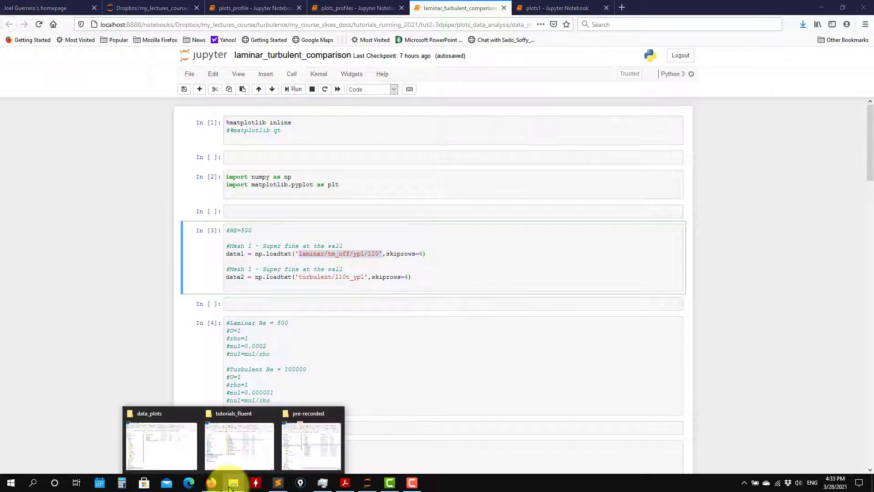
click(165, 449)
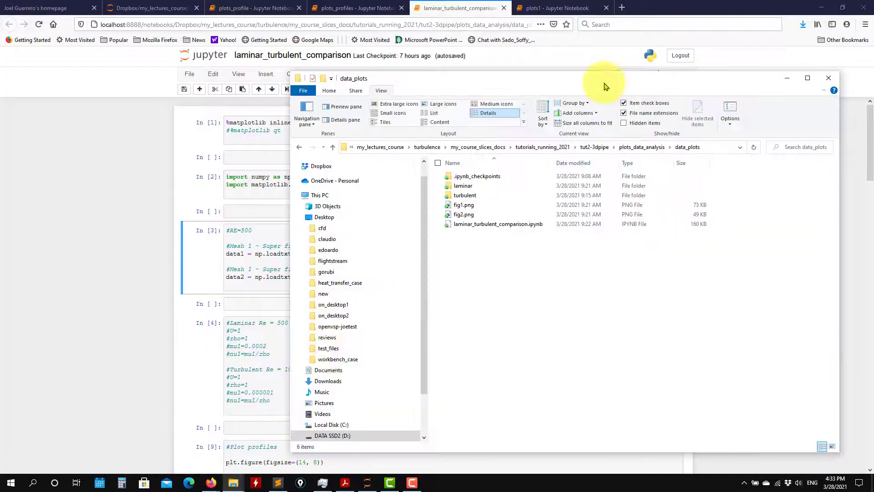
click(457, 185)
double_click(459, 185)
click(443, 103)
drag(491, 81, 723, 68)
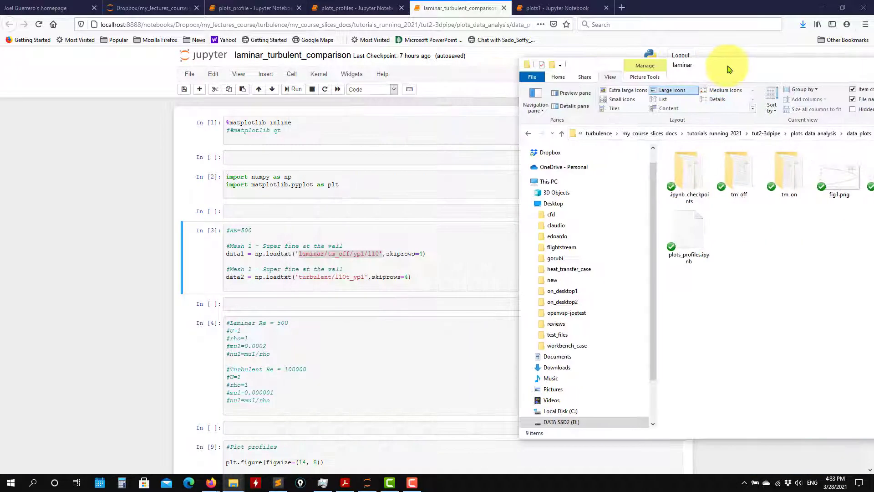
double_click(744, 179)
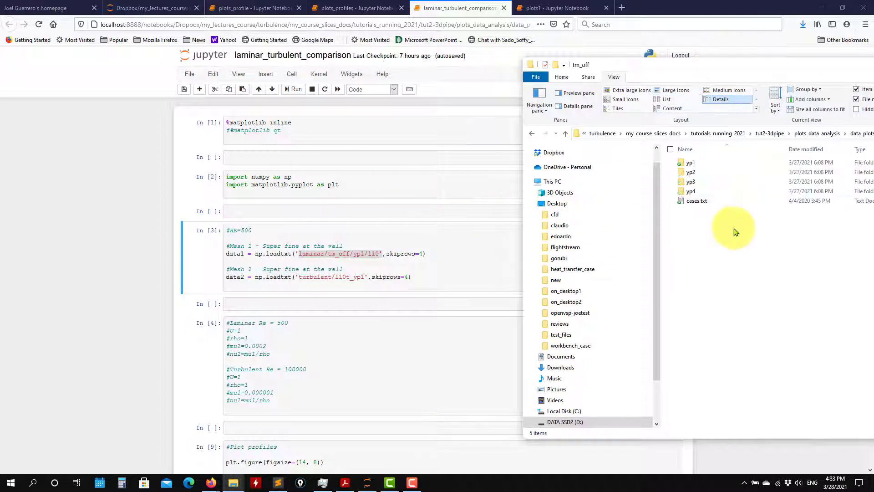
double_click(693, 164)
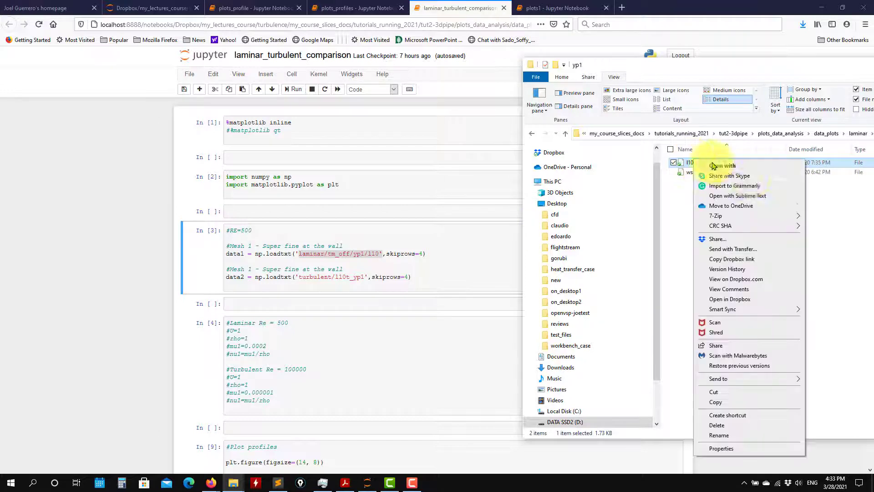
Step: Open the l10 file in Sublime Text and examine its position and velocity magnitude columns through the last row
right_click(693, 162)
click(751, 196)
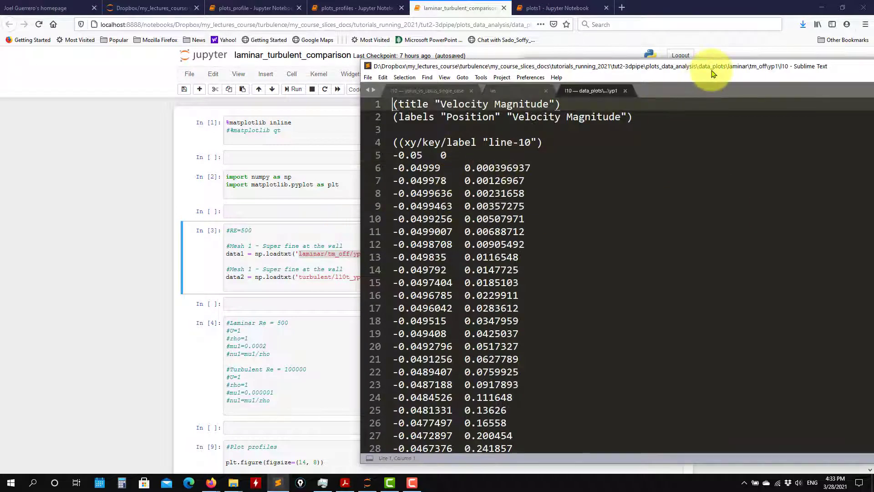
drag(713, 71, 469, 62)
scroll(756, 137, down, 10)
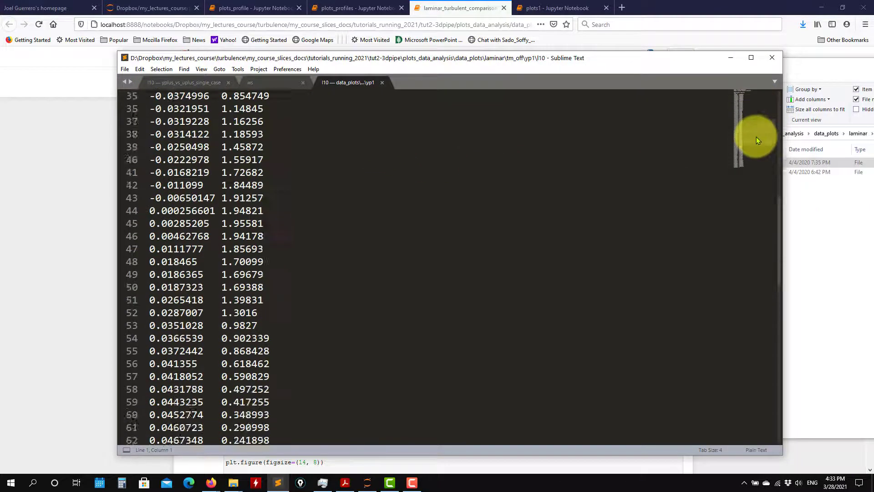
scroll(757, 150, down, 12)
double_click(223, 289)
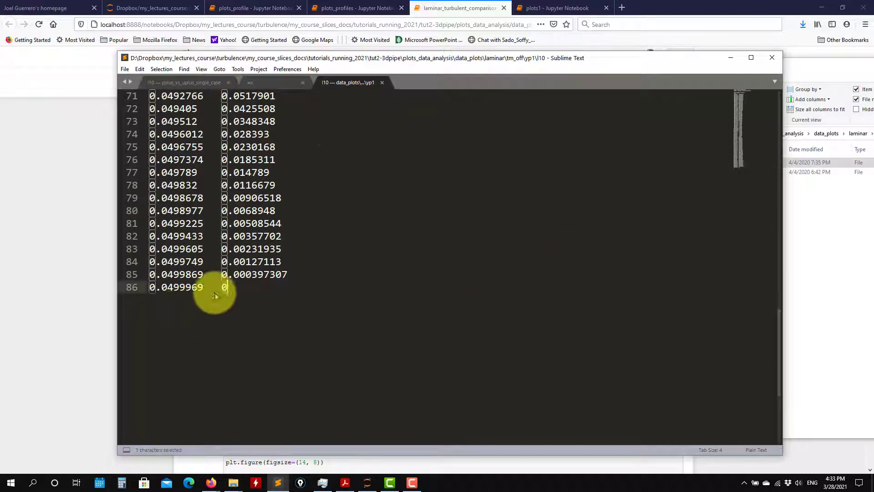
Step: Close the l10 and ws data files and minimize Sublime Text
click(381, 83)
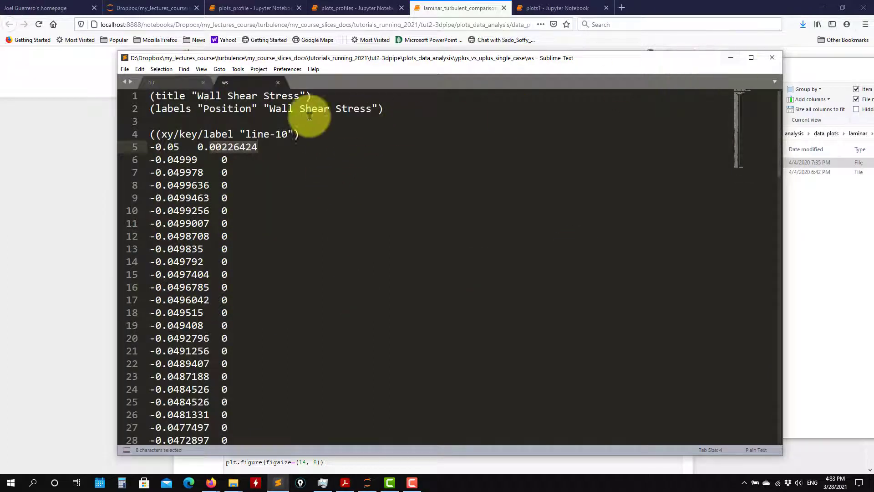
click(274, 80)
click(731, 57)
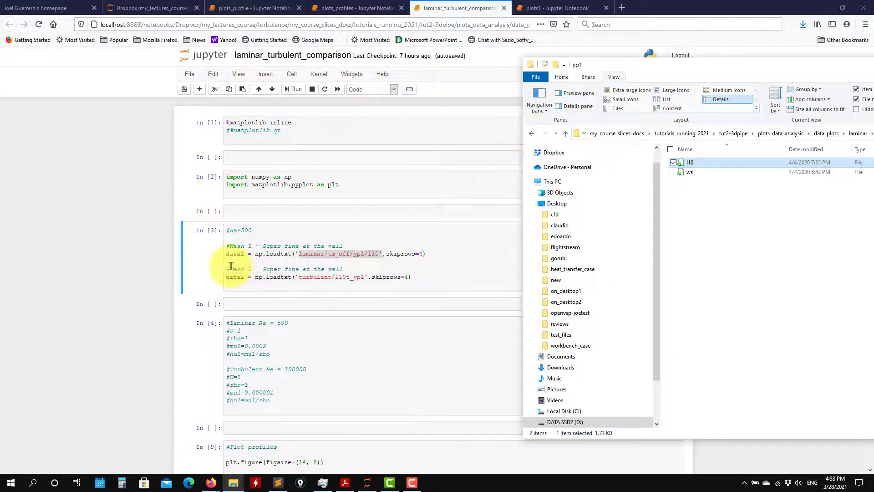
Step: Check the contents of the turbulent folder in data_plots, then return to the plots_data_analysis folder
click(566, 133)
click(566, 134)
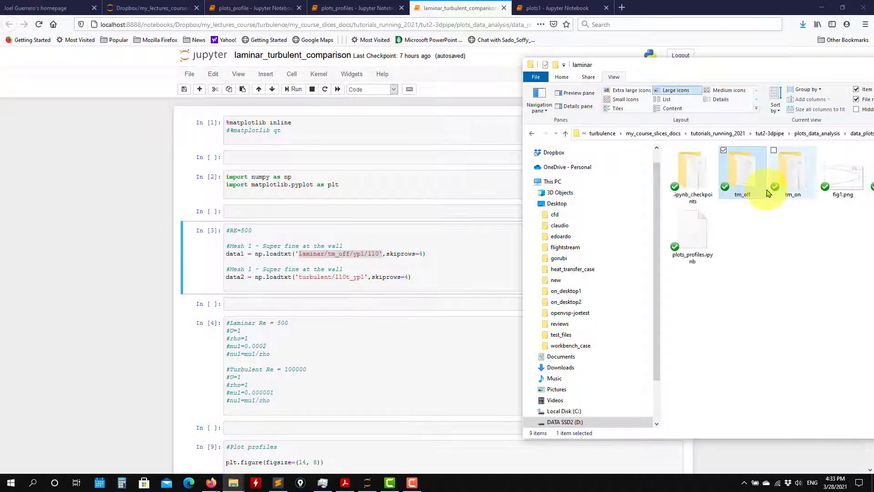
click(565, 133)
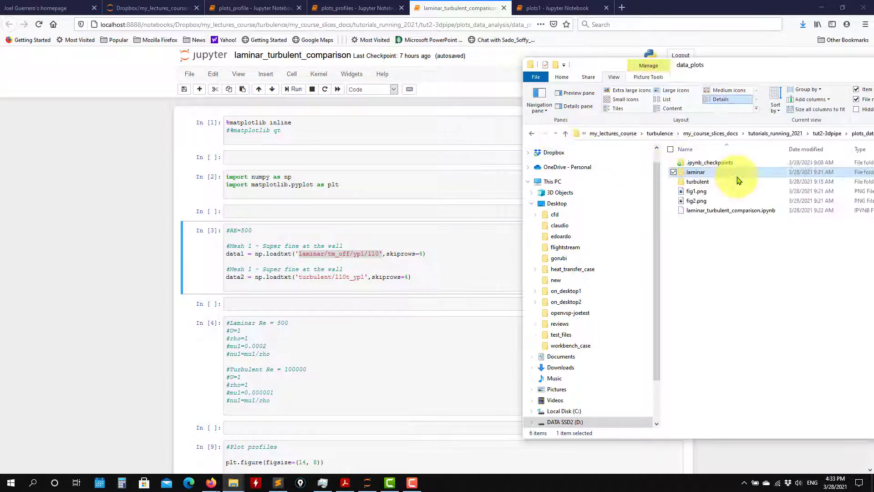
double_click(703, 181)
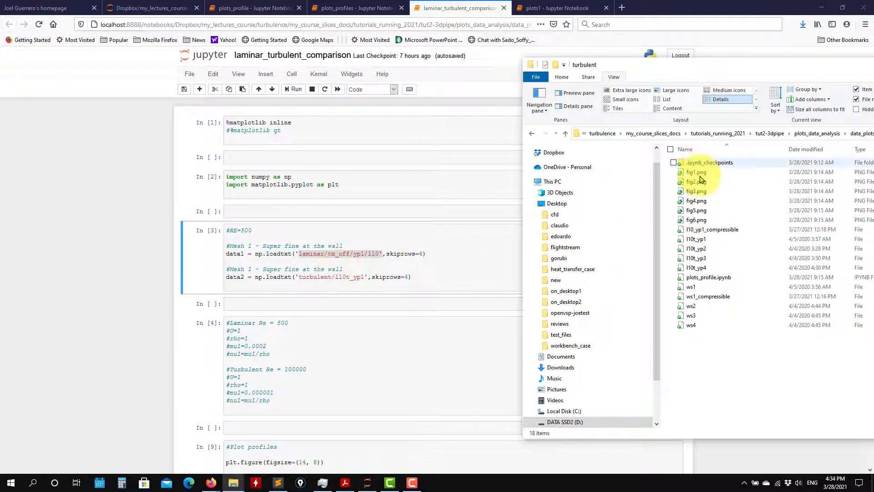
click(566, 134)
click(566, 134)
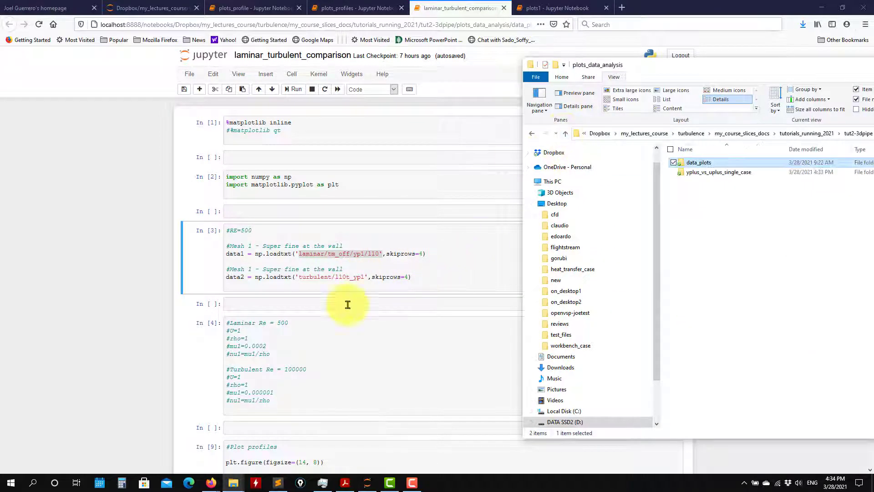
Step: Review the first Plot profiles cell in the notebook and highlight the *(1-x**2/0.05**2) factor in the Hagen-Poiseuille laminar correlation
scroll(281, 262, down, 3)
scroll(281, 263, down, 3)
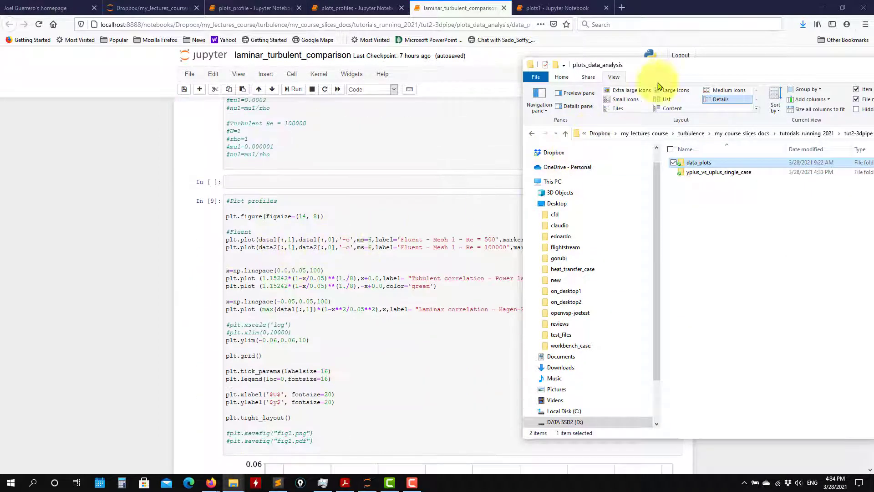
drag(715, 73, 852, 89)
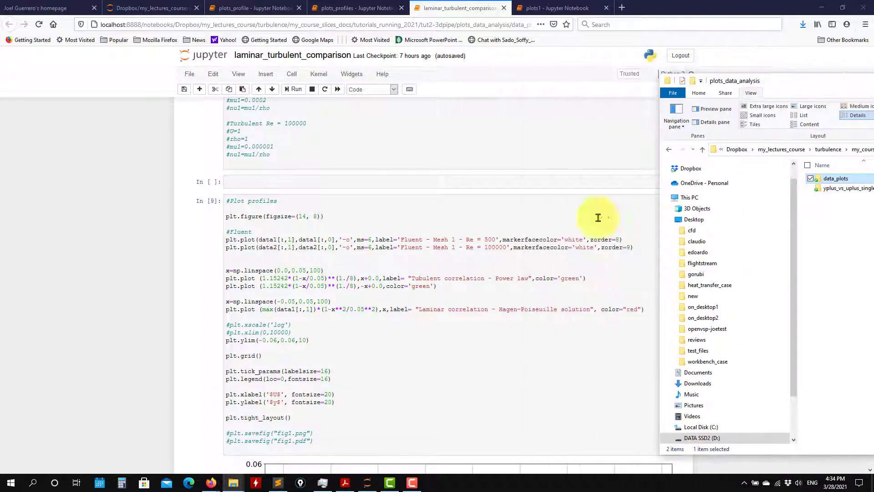
scroll(346, 227, down, 1)
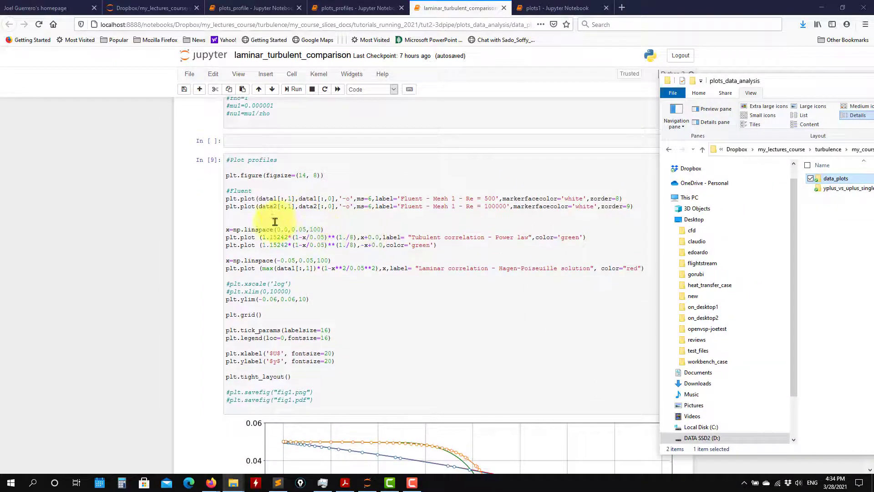
scroll(291, 246, down, 5)
scroll(350, 240, up, 3)
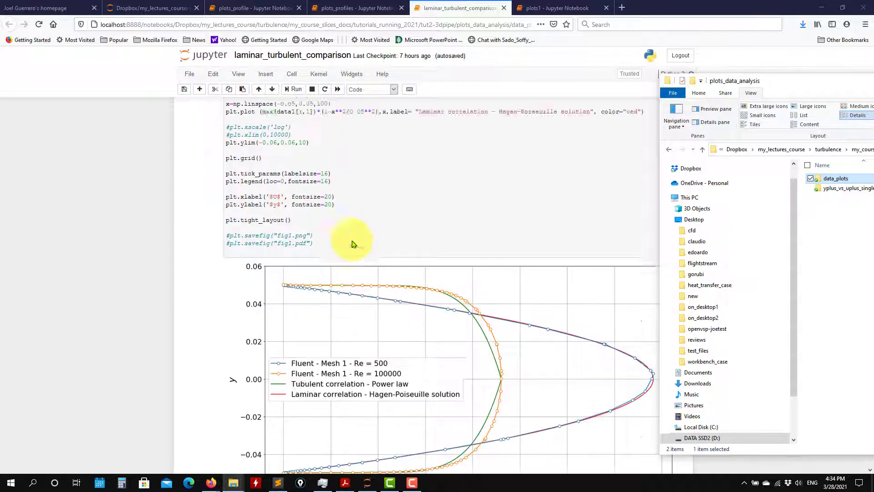
click(398, 238)
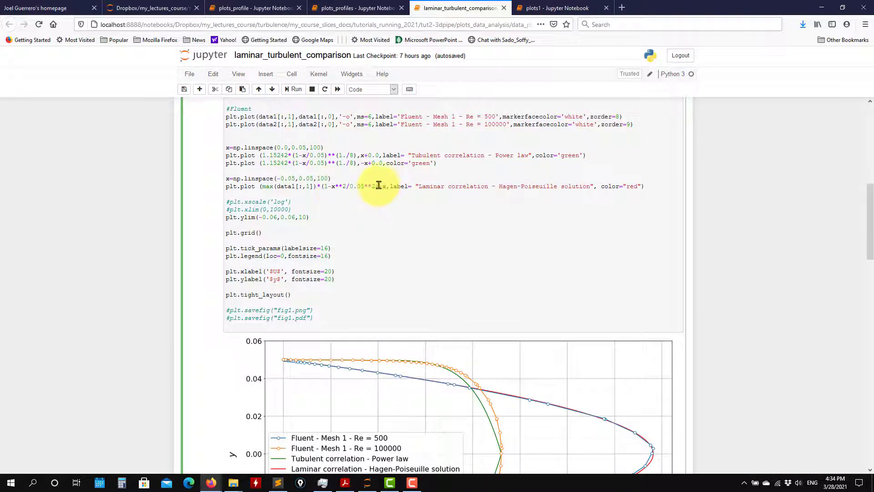
drag(379, 185, 314, 186)
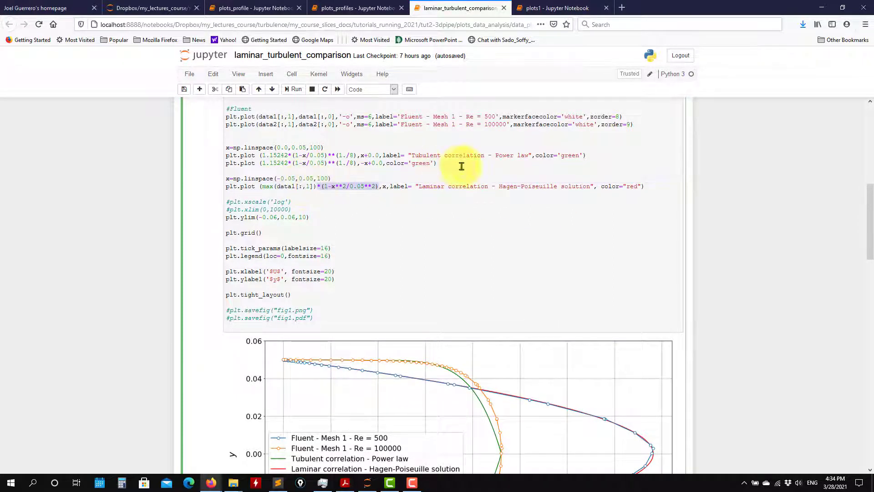
Step: Examine the plot comparing the Re = 500 and Re = 100000 profiles with their correlations, then continue to the notebook's end
scroll(410, 246, down, 3)
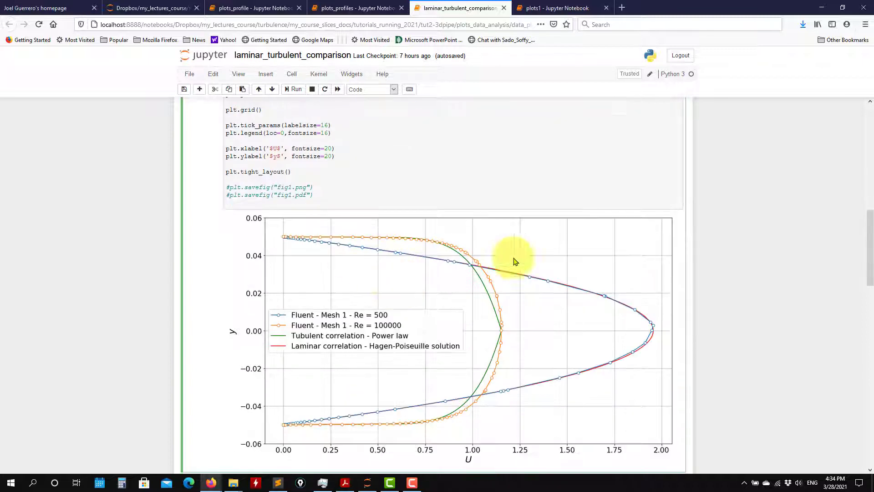
scroll(611, 341, down, 1)
scroll(601, 348, down, 1)
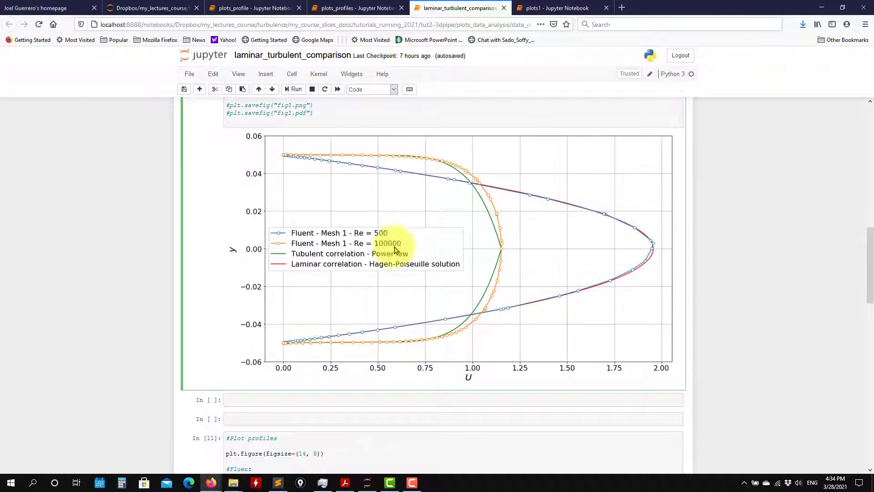
scroll(395, 250, down, 15)
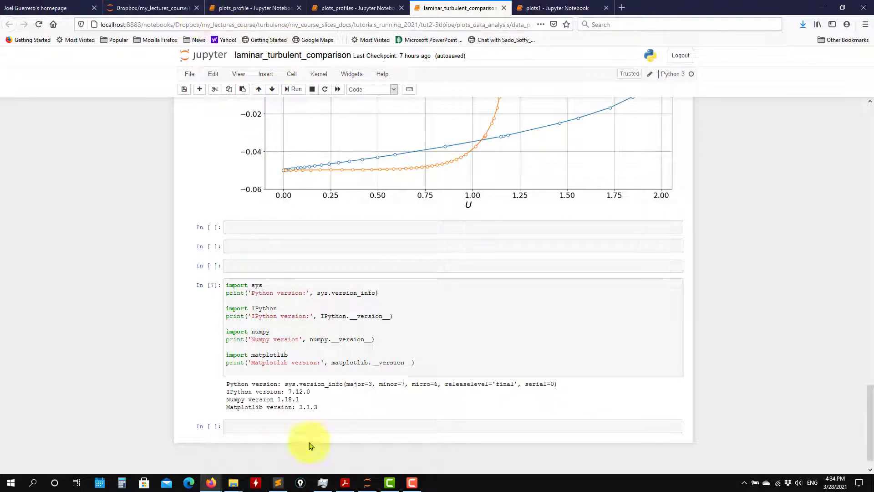
Step: Open the laminar folder inside data_plots in File Explorer, then switch to the plots_profiles notebook in Firefox
mouse_move(229, 489)
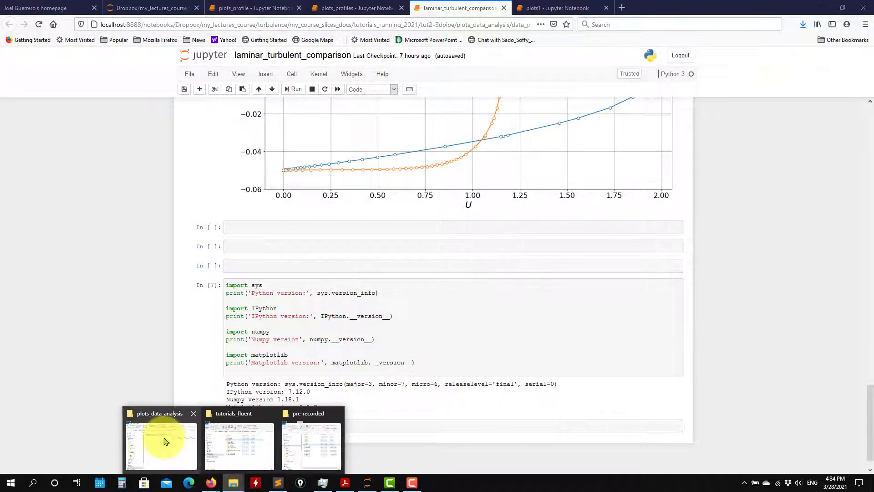
mouse_move(165, 441)
mouse_move(237, 444)
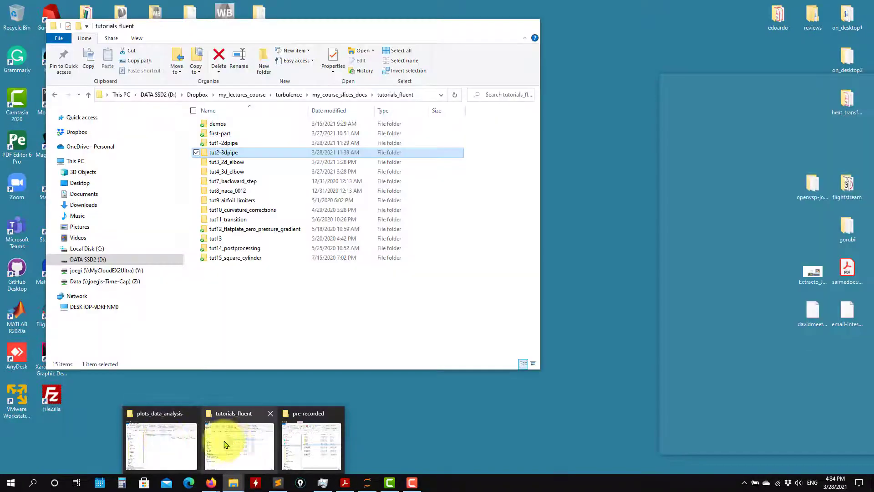
click(185, 439)
drag(800, 88, 303, 53)
double_click(345, 146)
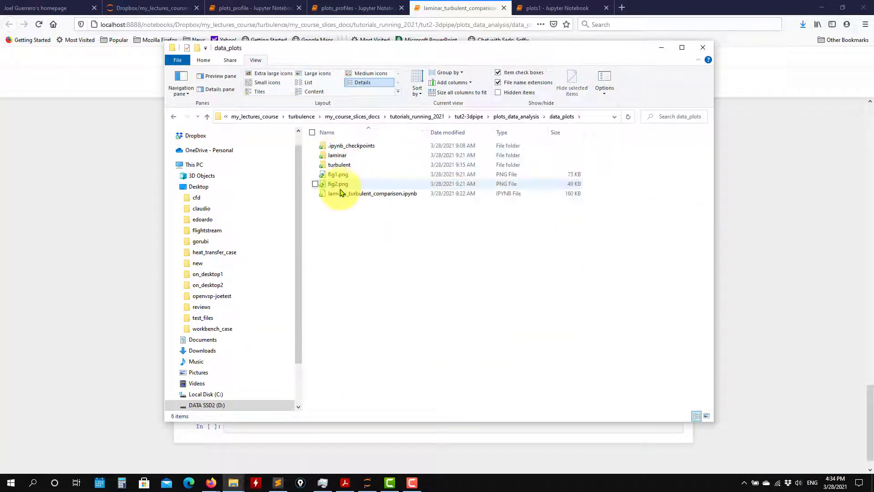
double_click(343, 156)
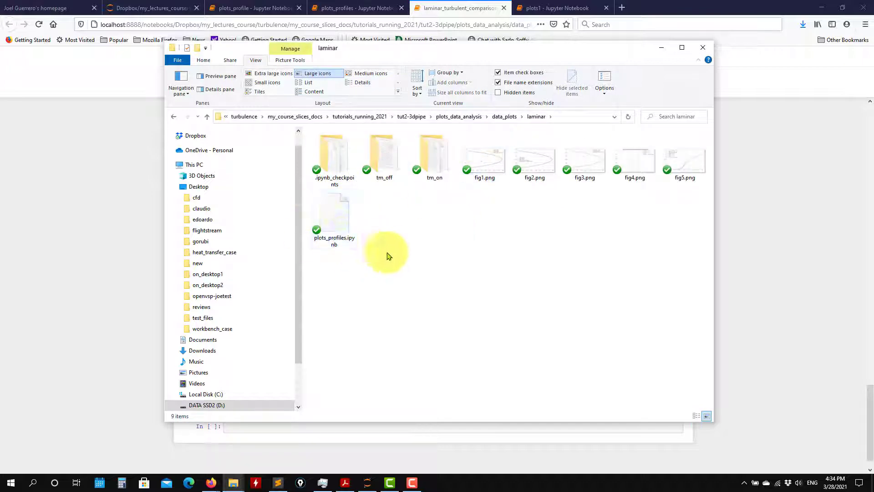
click(362, 8)
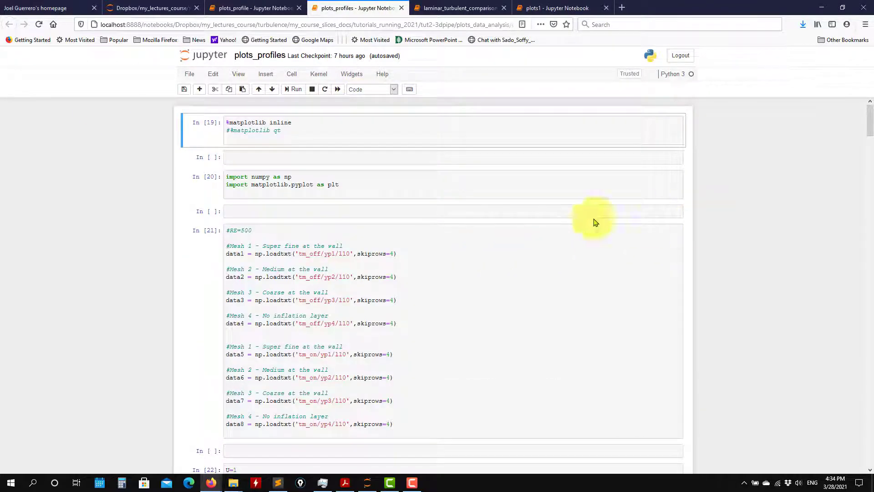
Step: Check the tm_off and tm_on folders in the laminar directory against the notebook's loadtxt paths, then return to the plots_profiles notebook
drag(870, 122, 822, 107)
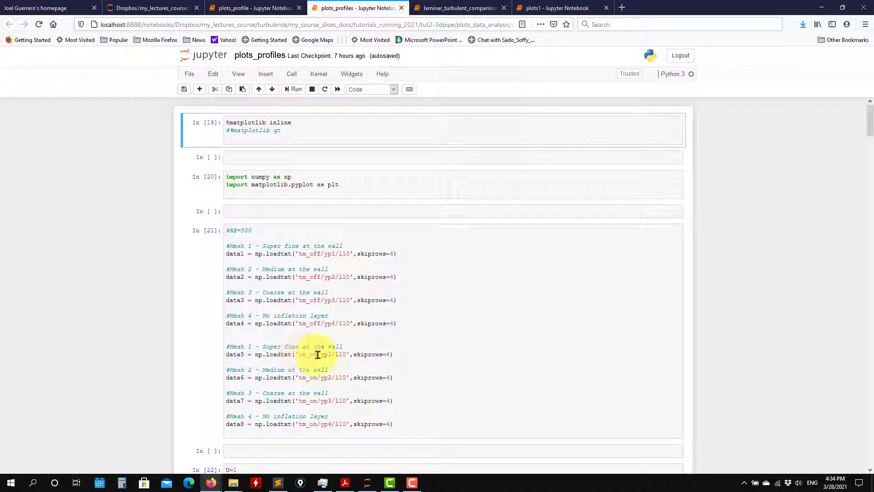
mouse_move(234, 481)
click(231, 439)
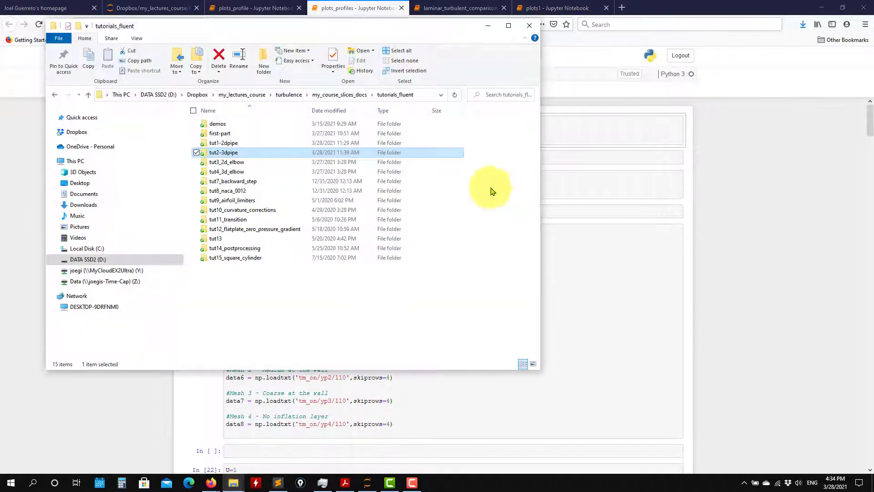
click(489, 29)
mouse_move(233, 484)
click(187, 444)
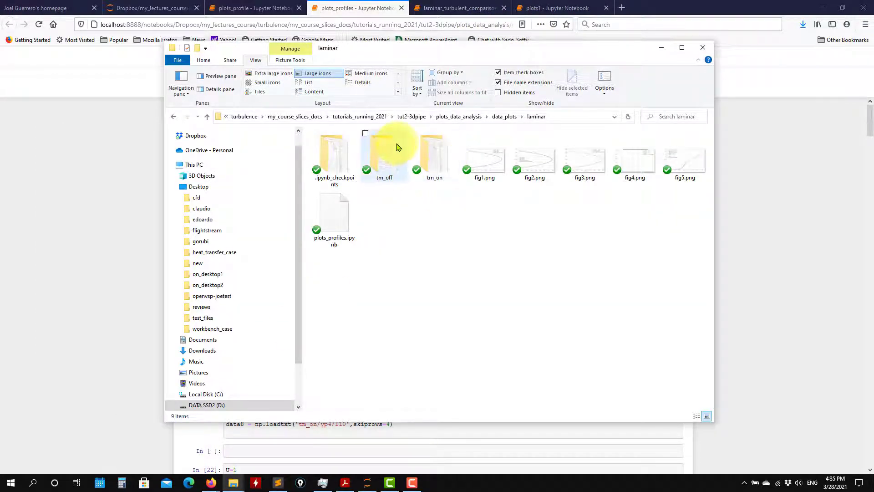
click(812, 253)
Step: Examine the laminar velocity-profile plots in plots_profiles, continuing to the plot of normal distance from the wall at the sampling location
drag(871, 119, 871, 134)
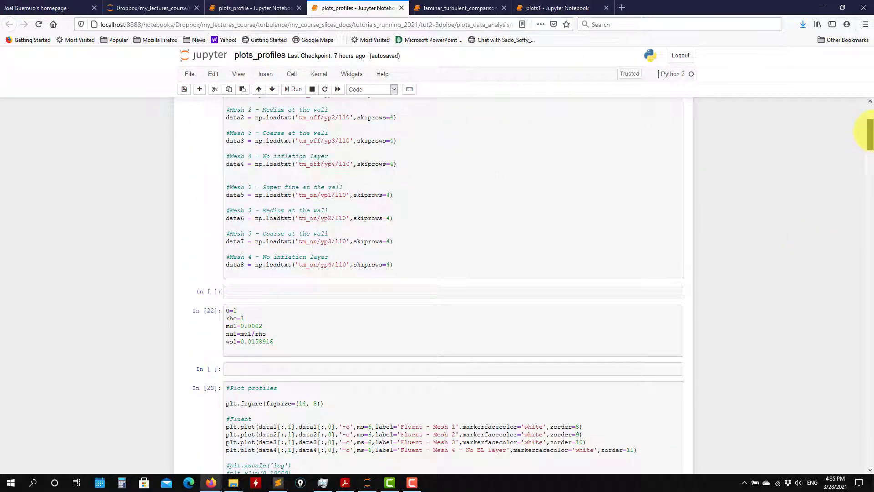
drag(867, 133, 853, 264)
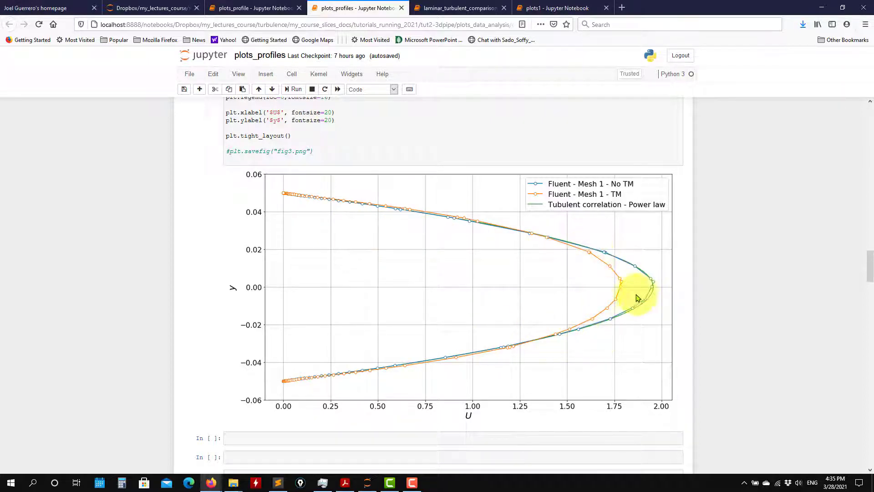
scroll(587, 314, down, 10)
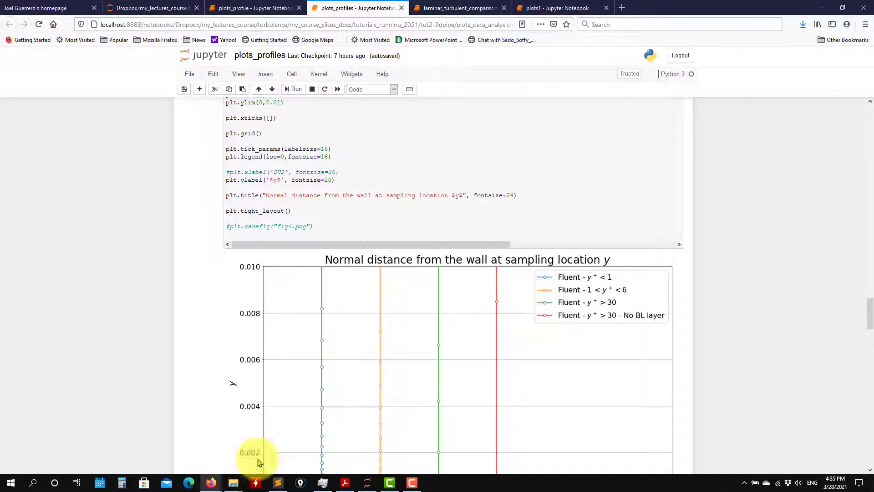
Step: Open the turbulent folder inside data_plots in File Explorer, inspect its files, then return to Firefox
mouse_move(235, 483)
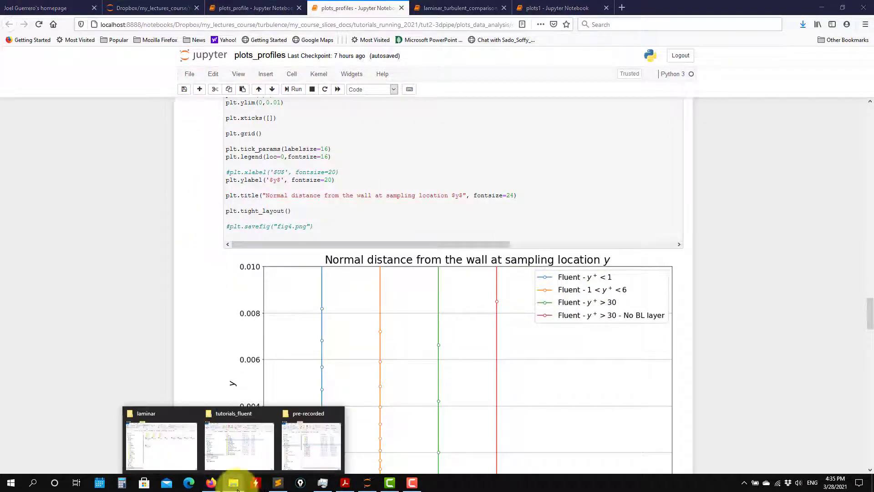
click(182, 449)
click(505, 116)
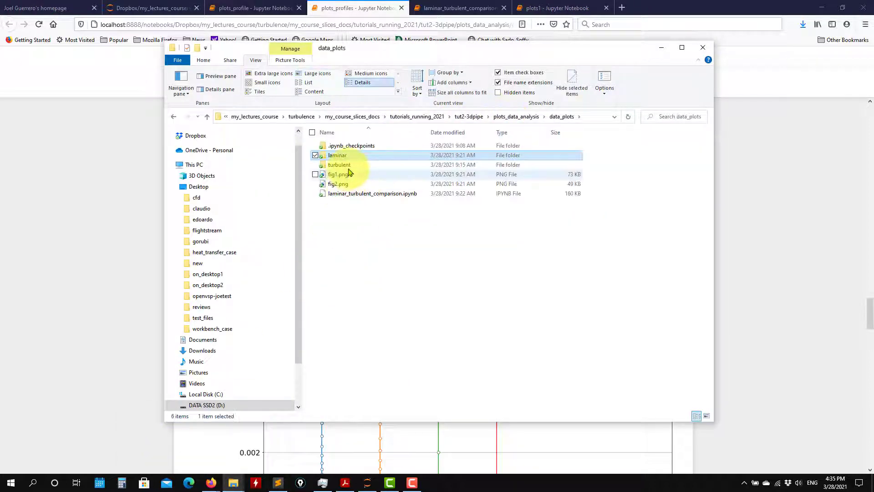
double_click(344, 173)
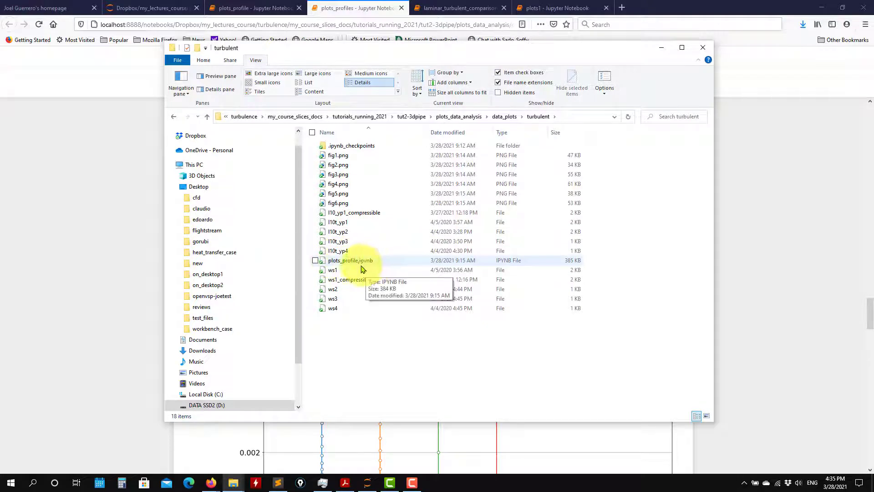
click(117, 260)
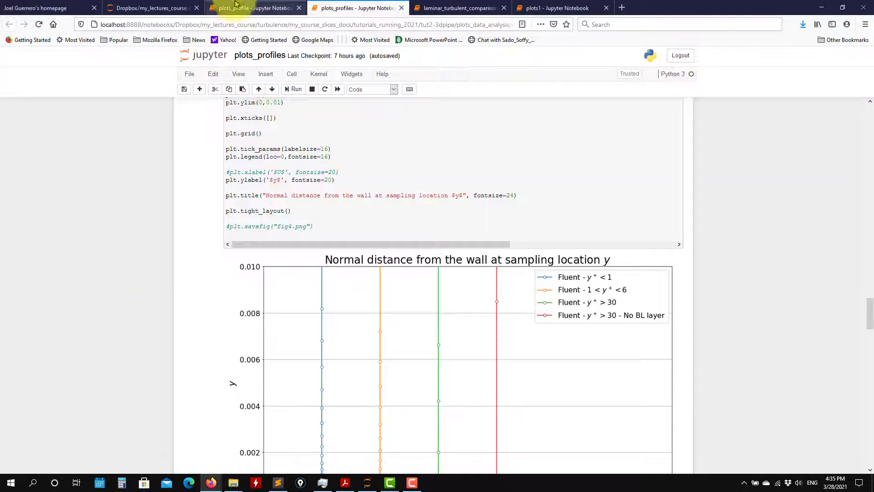
Step: Switch to the plots_profile notebook and highlight the data1 line that loads the l10t_yp1 file
click(235, 6)
scroll(861, 119, down, 5)
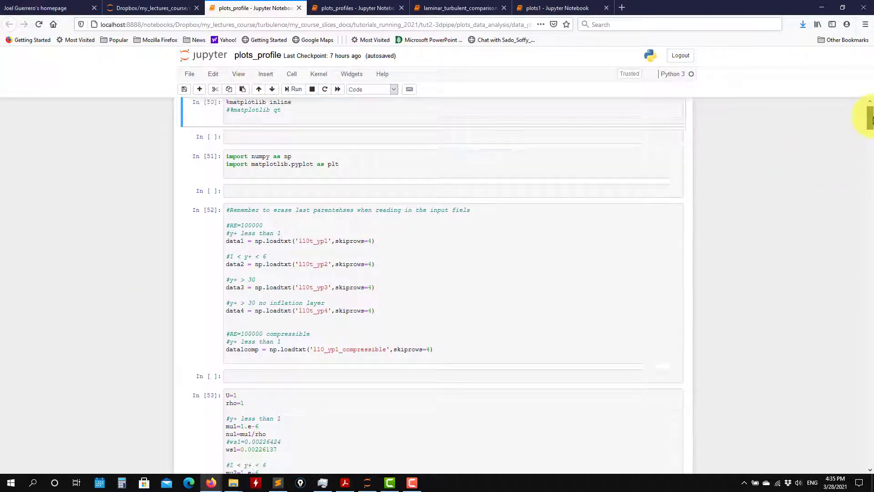
scroll(860, 119, up, 5)
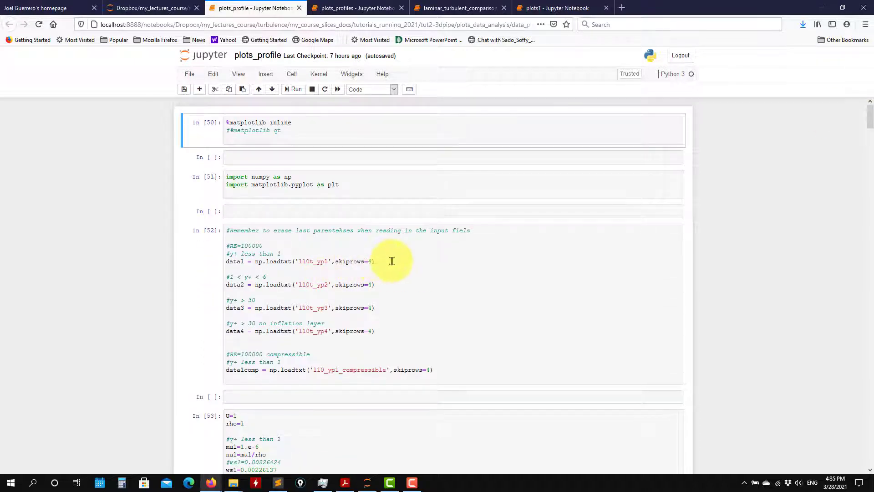
drag(392, 261, 228, 261)
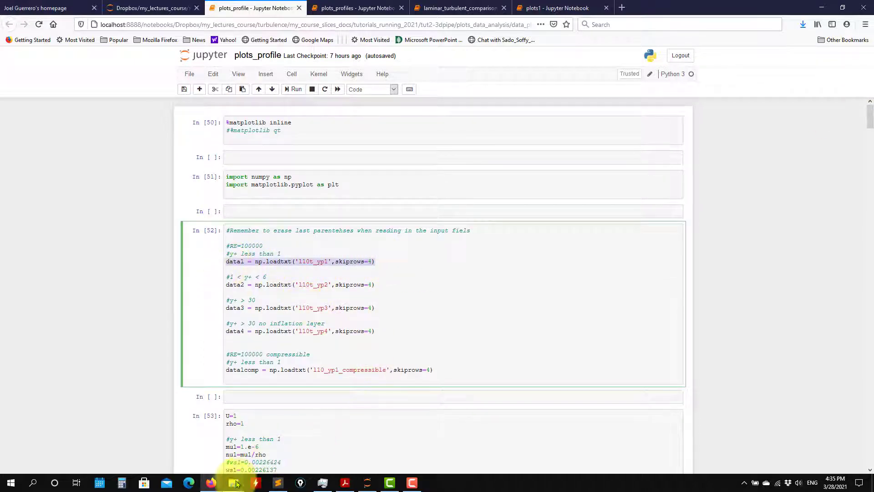
Step: Find the loaded l10t_yp data files in the turbulent folder inside data_plots, then return to the plots_profile notebook
mouse_move(237, 484)
click(159, 444)
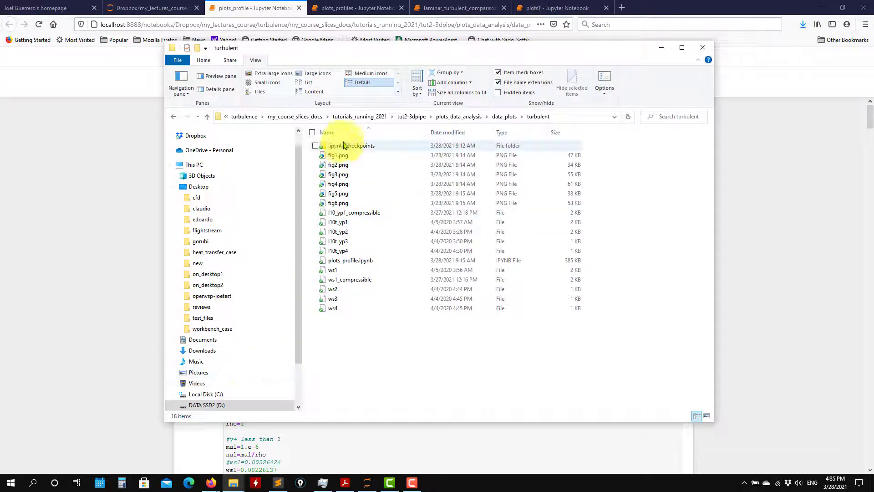
click(504, 116)
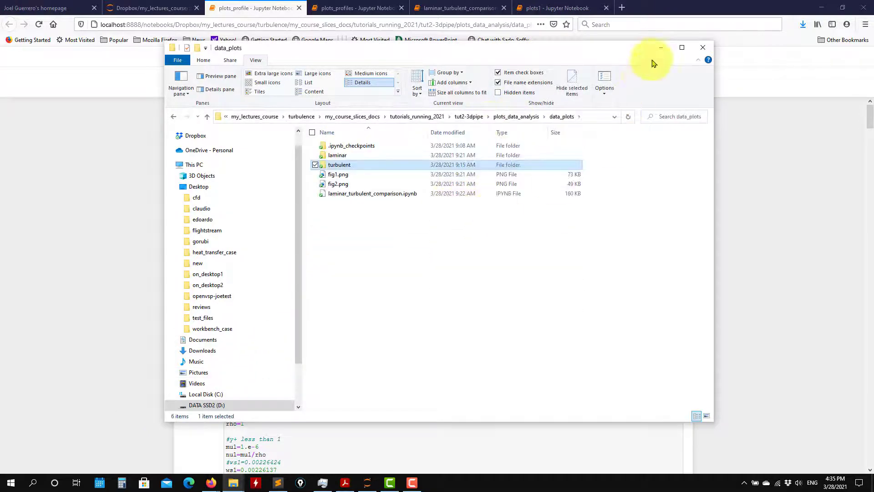
click(661, 48)
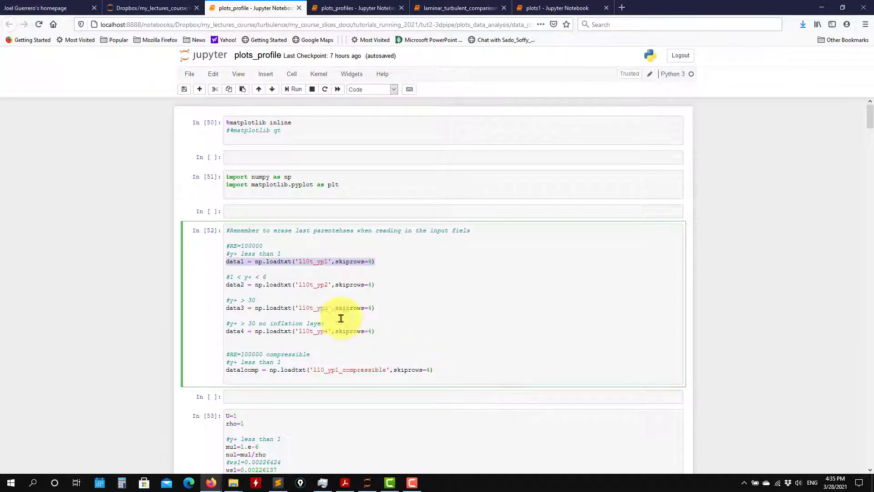
click(233, 483)
click(172, 452)
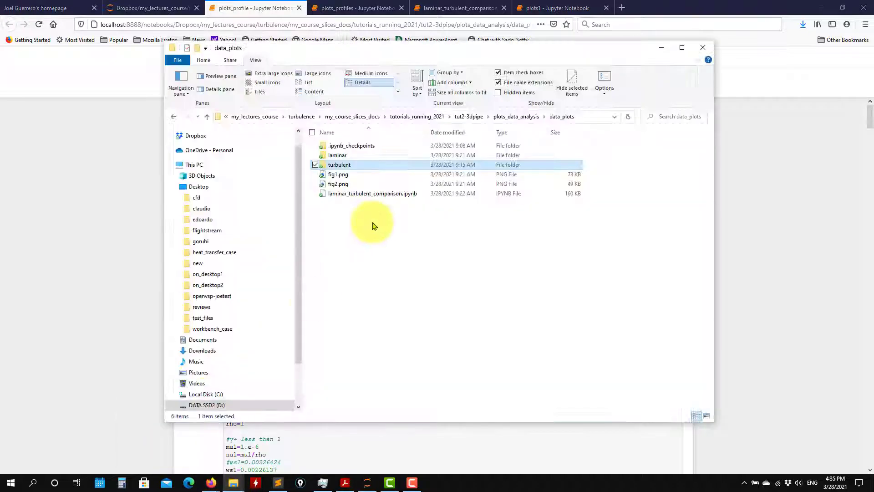
double_click(348, 166)
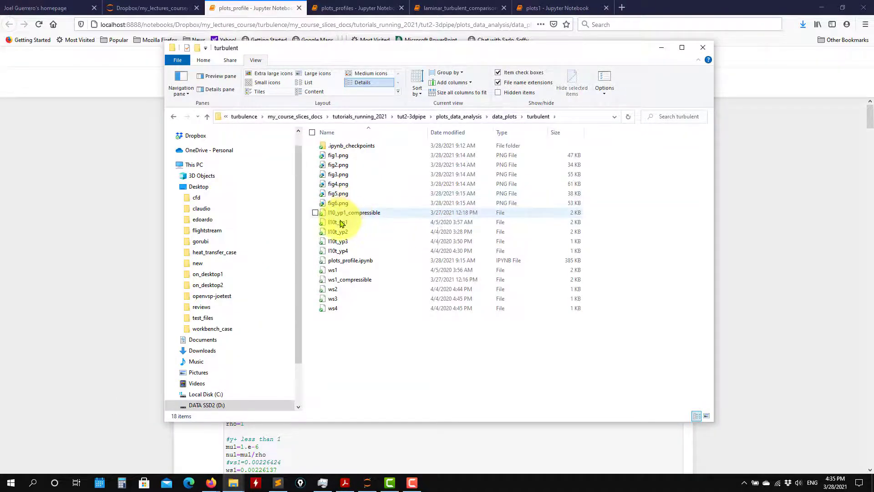
click(88, 303)
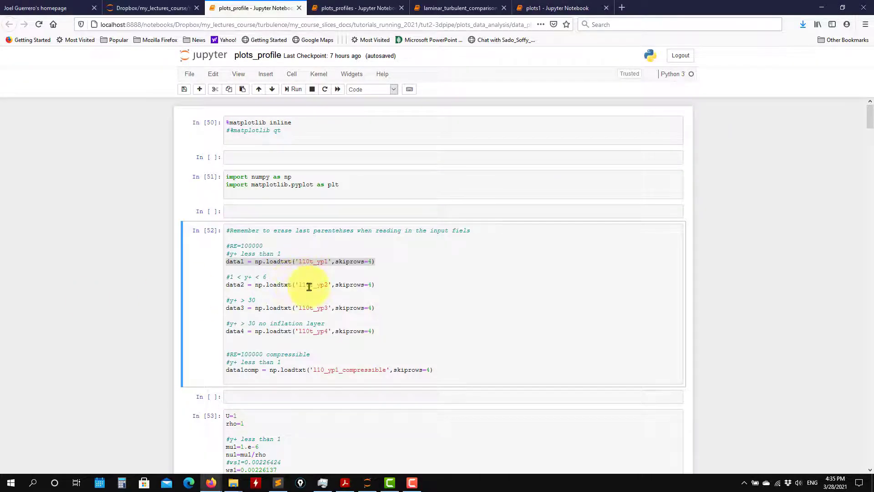
Step: Highlight the viscosity and wall shear stress lines, mu1 to ws1, for the y+ less than 1 case
scroll(310, 287, down, 8)
scroll(278, 151, up, 2)
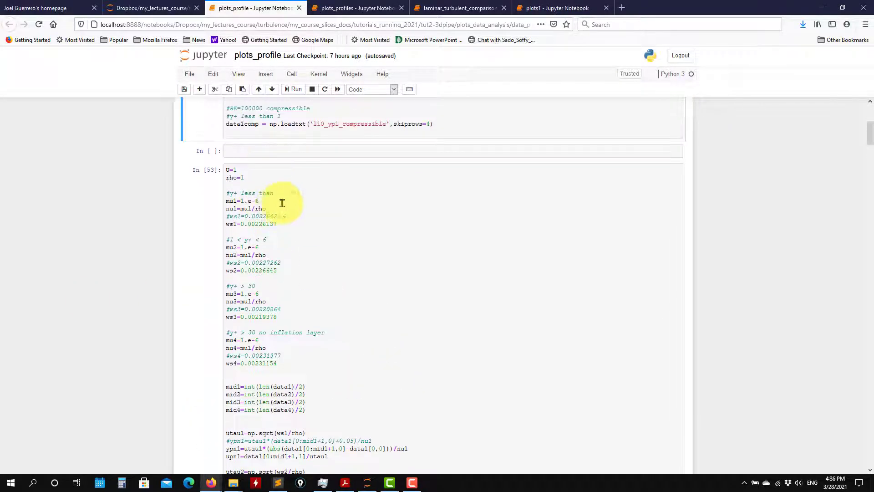
drag(290, 221, 248, 199)
Step: Review the utau, ypn and upn formulas, the compressible case cell and the theoretical laminar and log-law profiles
scroll(248, 195, down, 5)
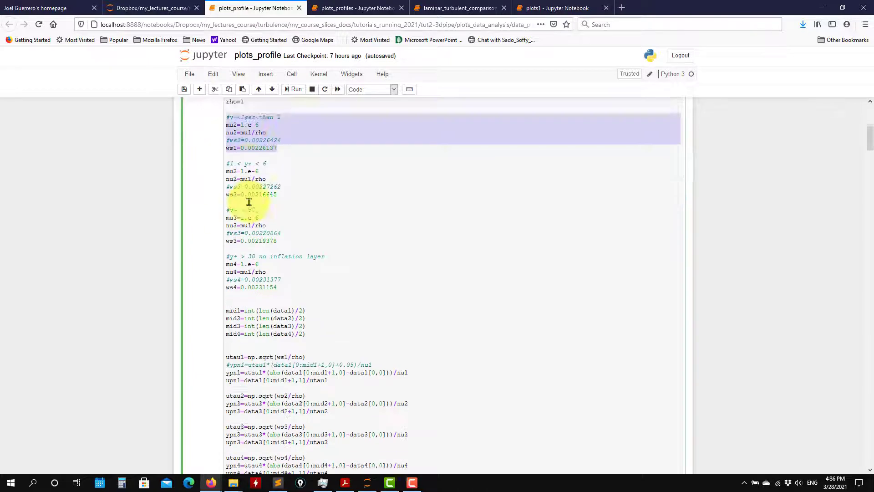
scroll(249, 201, down, 6)
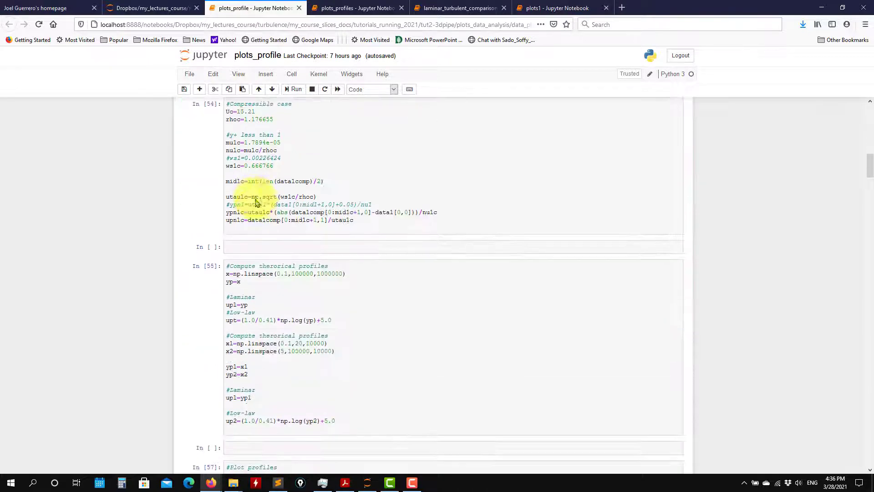
scroll(276, 180, up, 4)
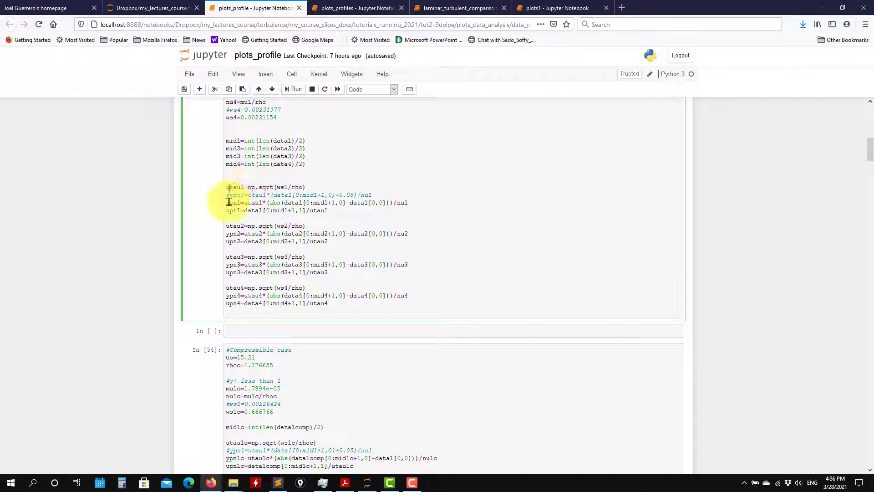
scroll(262, 222, down, 15)
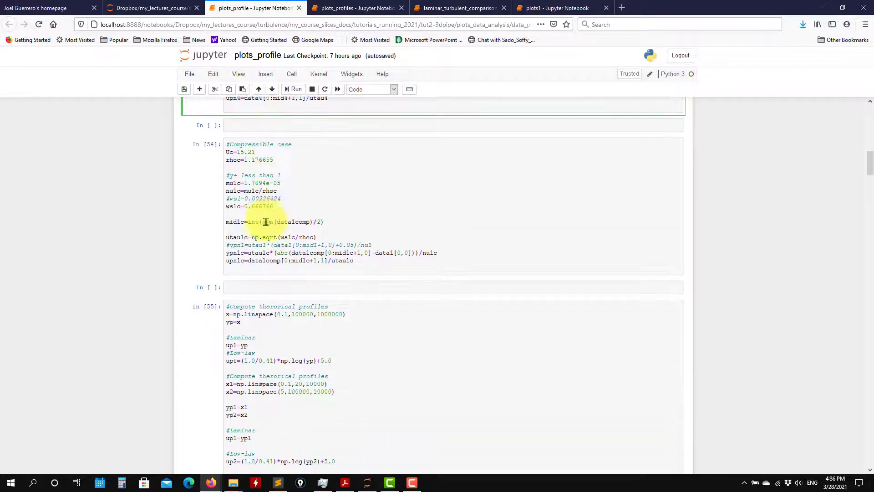
Step: Examine the near-wall velocity profiles, the Spalding law formula and the U+ versus y+ plot comparing Fluent data with the correlations
scroll(628, 212, up, 3)
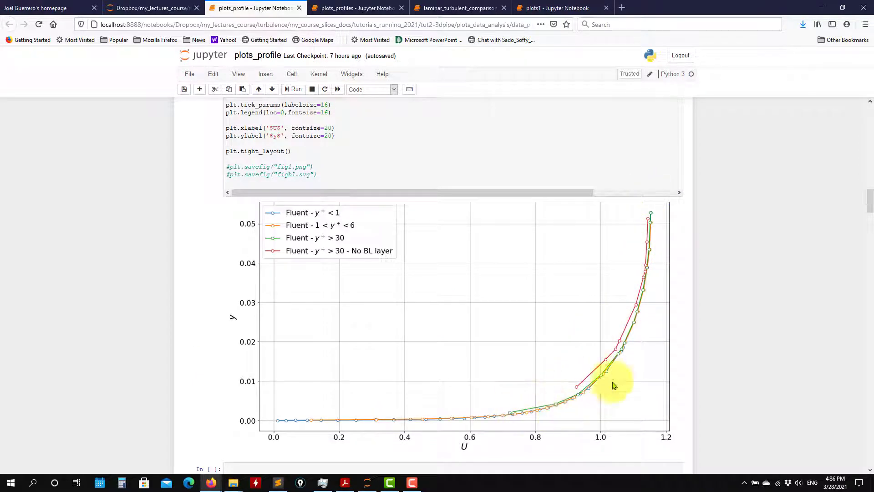
scroll(556, 376, down, 10)
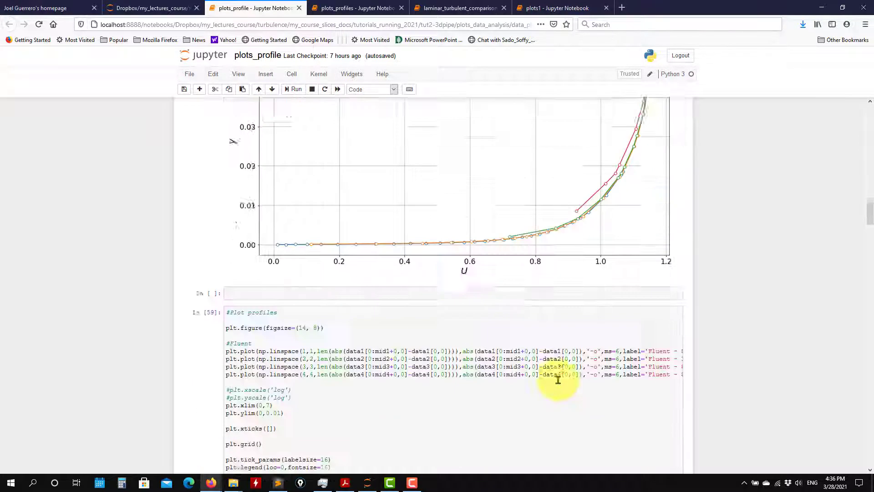
scroll(357, 220, down, 8)
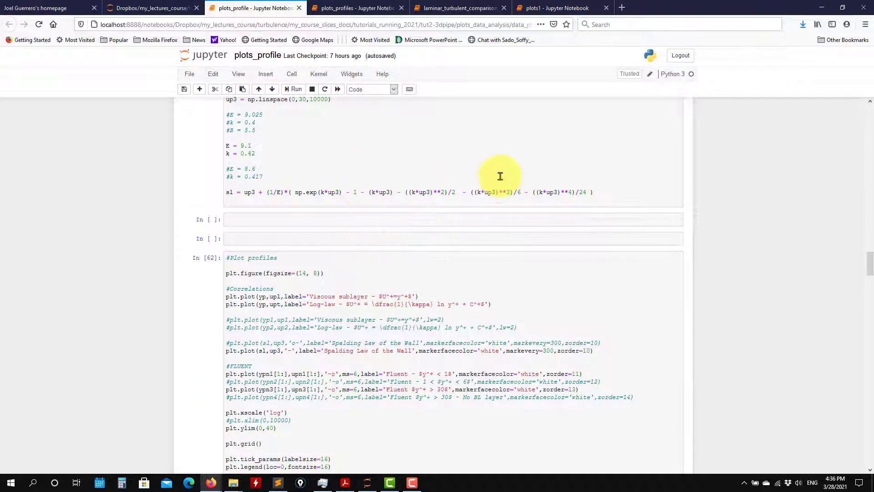
scroll(292, 215, up, 2)
scroll(299, 223, down, 3)
scroll(300, 221, down, 8)
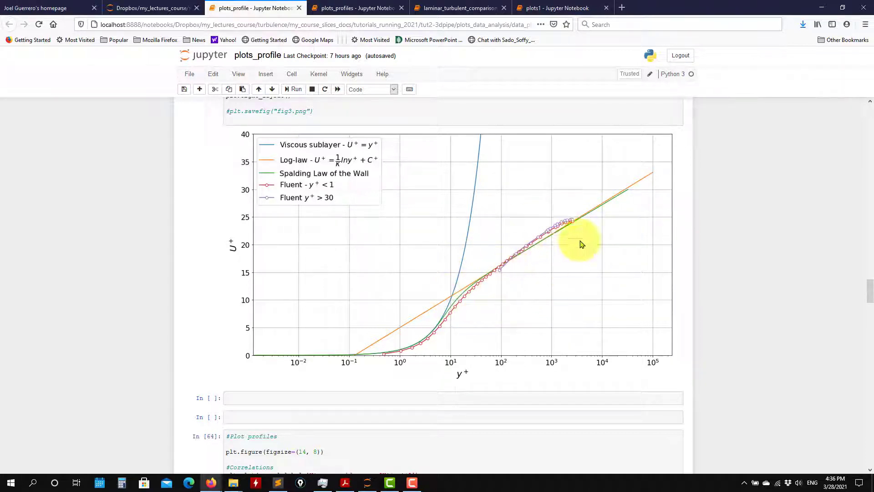
Step: Review the plotting cell and the U+ versus y+ plot comparing incompressible and compressible Fluent profiles for y+ < 1
scroll(494, 234, down, 10)
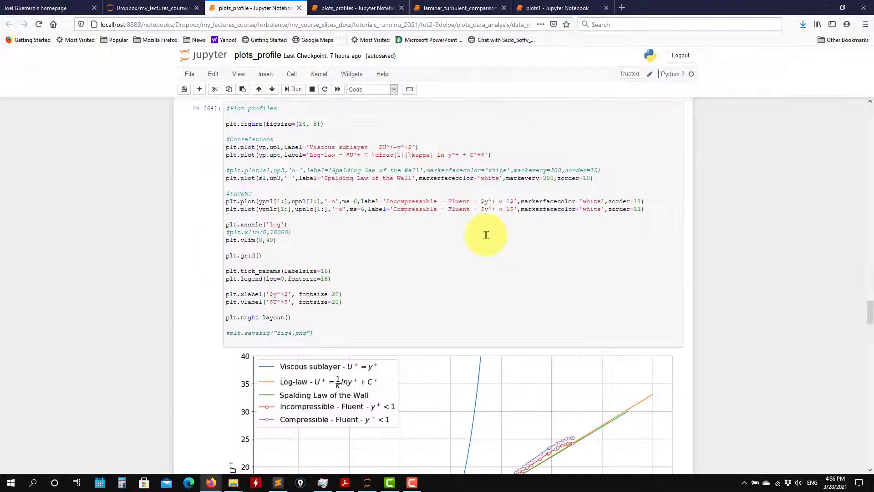
scroll(489, 236, up, 4)
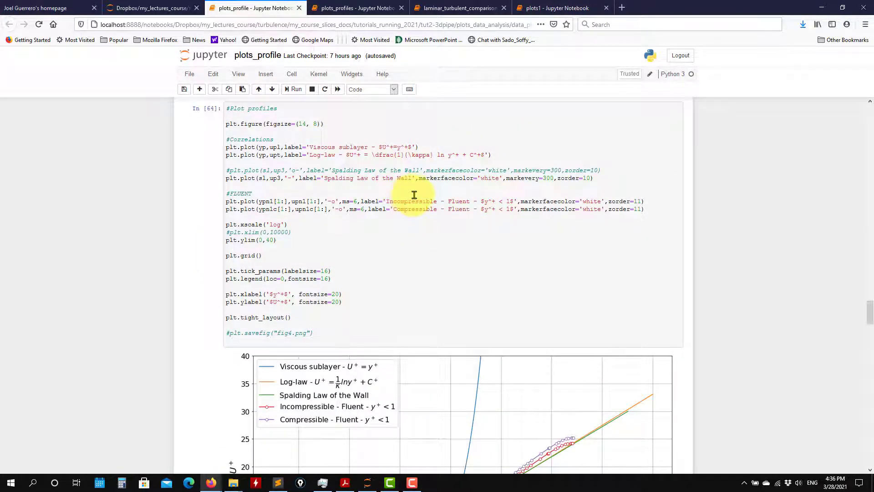
scroll(420, 351, down, 6)
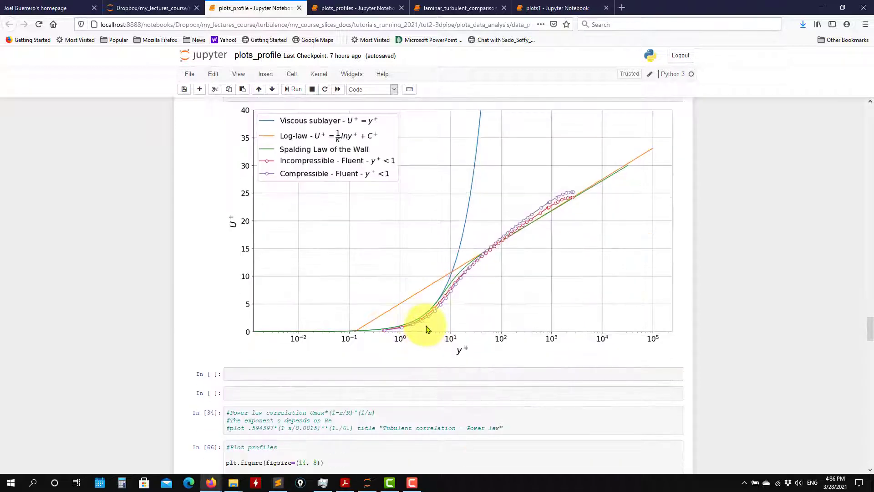
scroll(427, 329, up, 3)
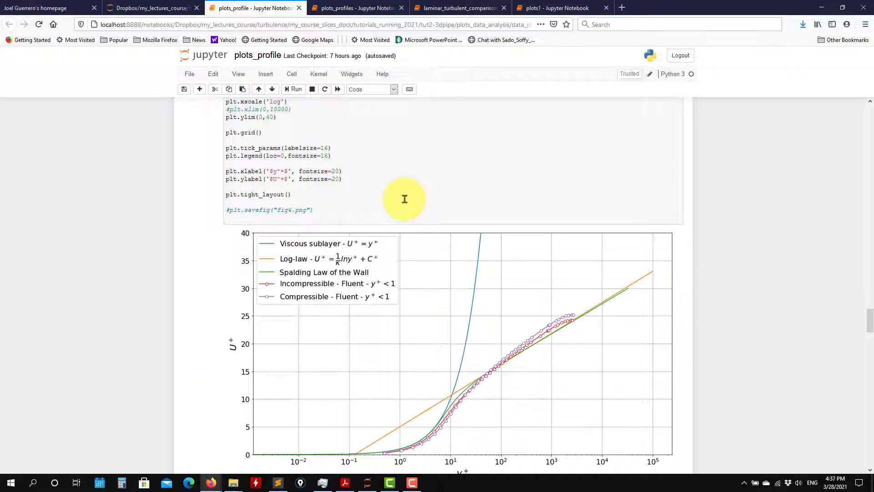
scroll(428, 206, up, 3)
scroll(455, 282, down, 4)
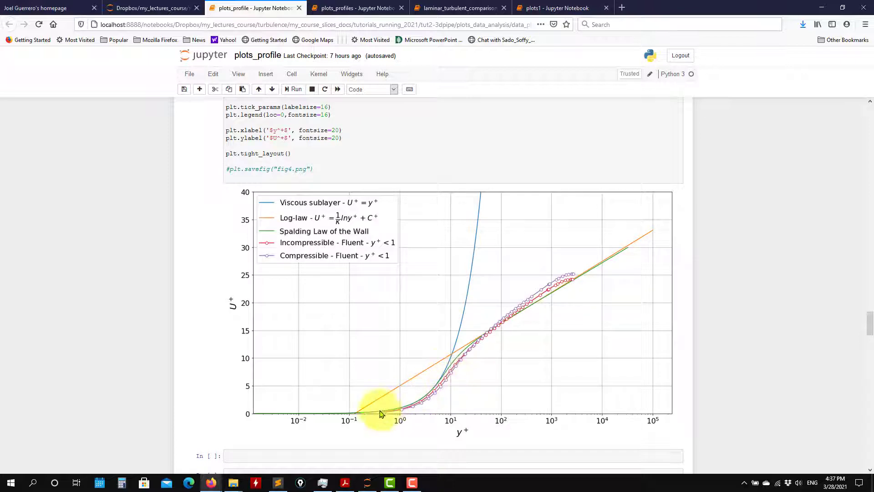
Step: Review the power-law correlation cells and the plot comparing incompressible and compressible velocity profiles with the turbulent correlation
scroll(559, 298, down, 1)
scroll(503, 263, down, 15)
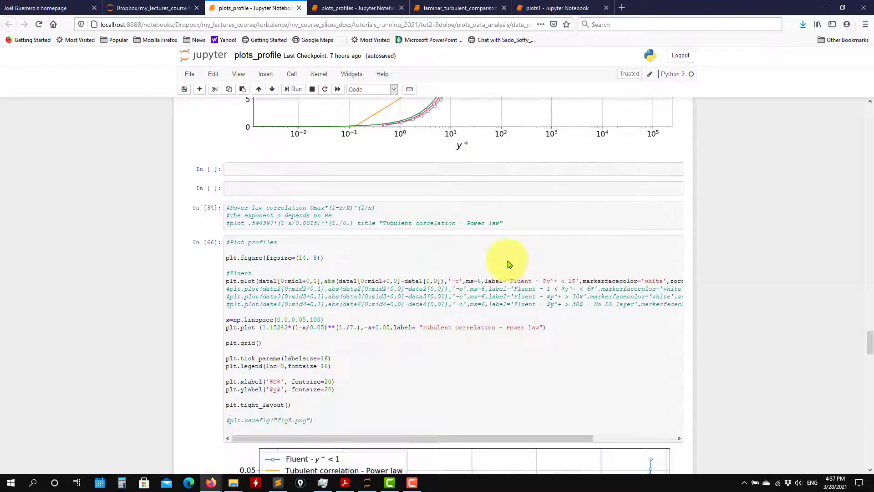
scroll(519, 257, down, 15)
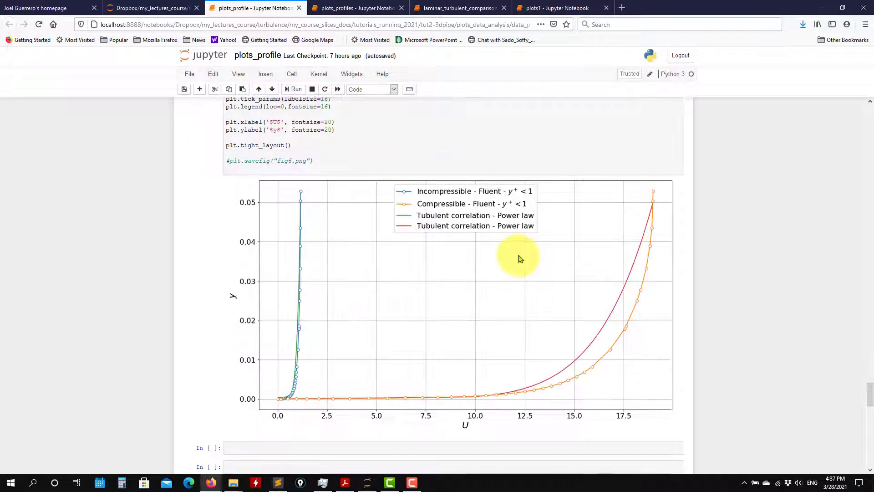
Step: Compare the power-law velocity plots and their plotting cells with the U+ versus y+ plot of incompressible and compressible Fluent profiles
scroll(513, 259, up, 15)
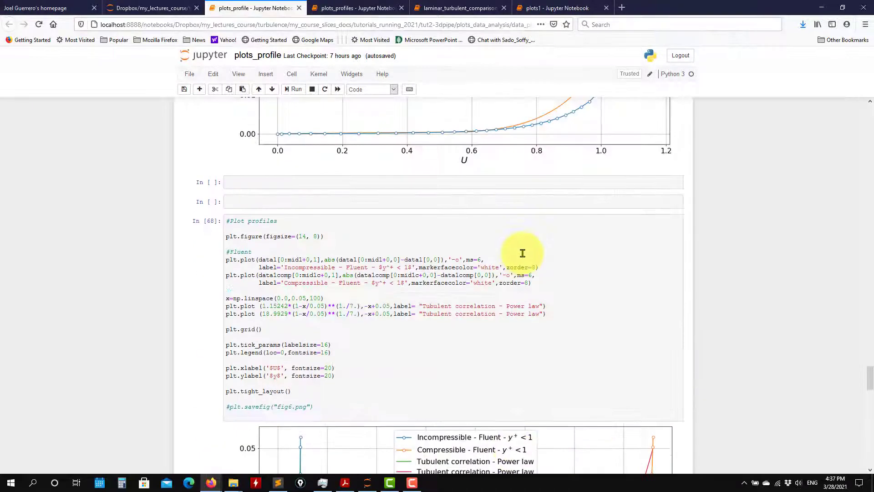
scroll(524, 252, down, 8)
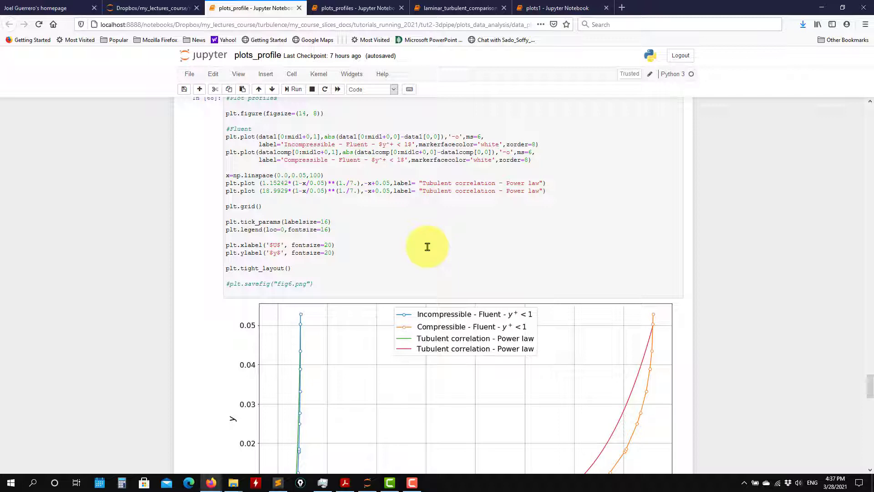
scroll(469, 243, up, 10)
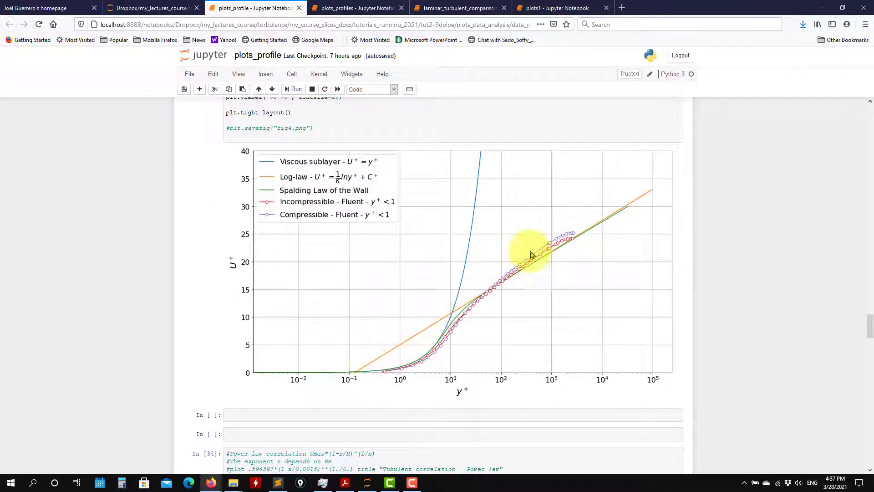
scroll(409, 337, down, 3)
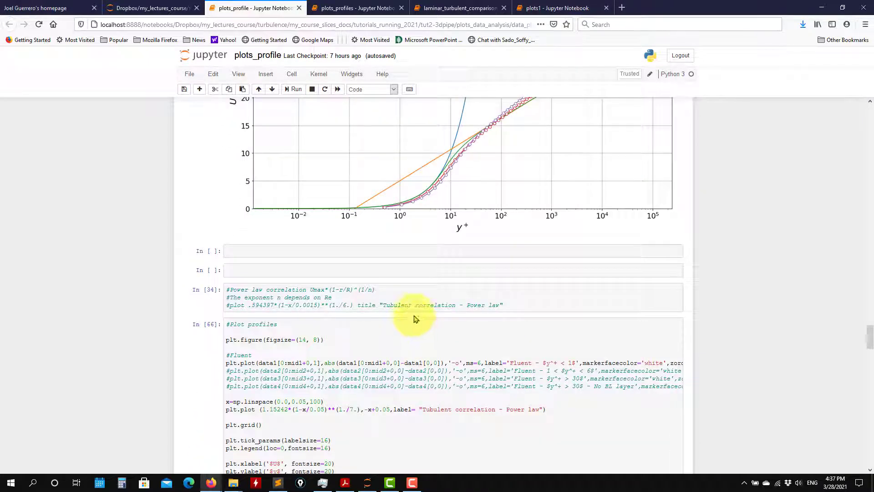
scroll(426, 270, down, 20)
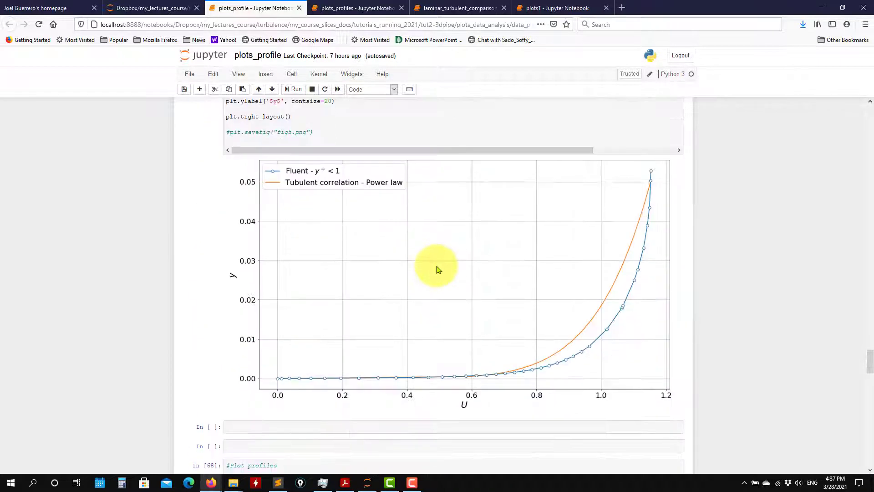
click(825, 8)
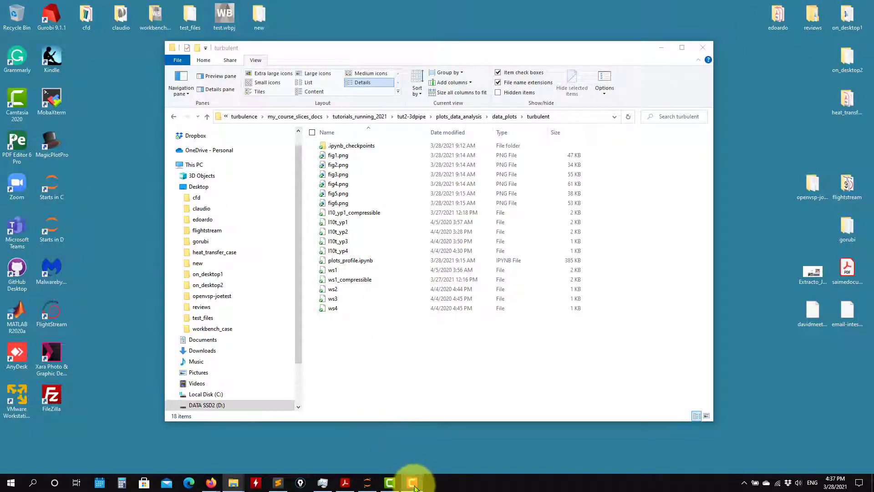
mouse_move(211, 483)
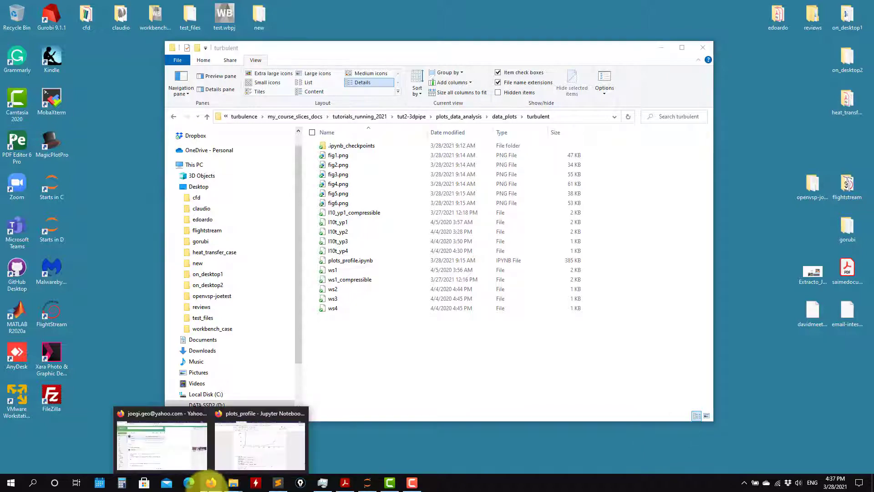
click(244, 444)
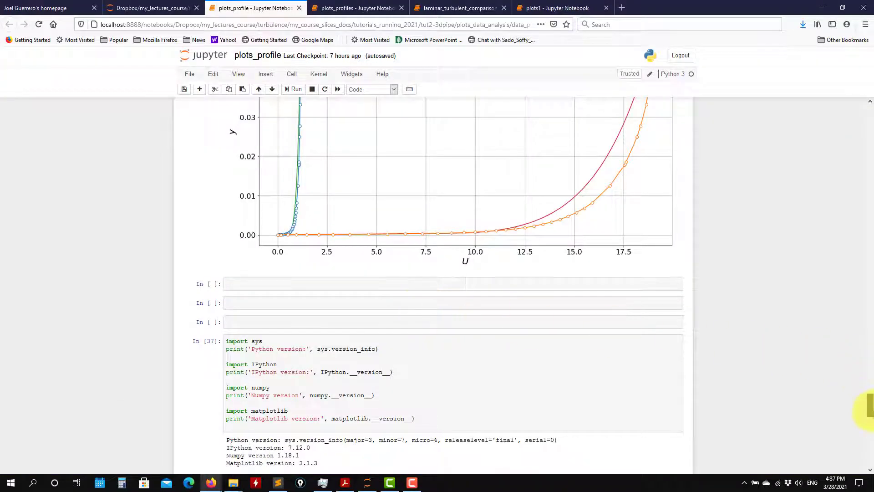
Step: Re-examine the final incompressible and compressible velocity plot and the U+ versus y+ plot with the Spalding law
mouse_move(869, 405)
mouse_down()
mouse_move(869, 430)
mouse_move(869, 394)
mouse_up()
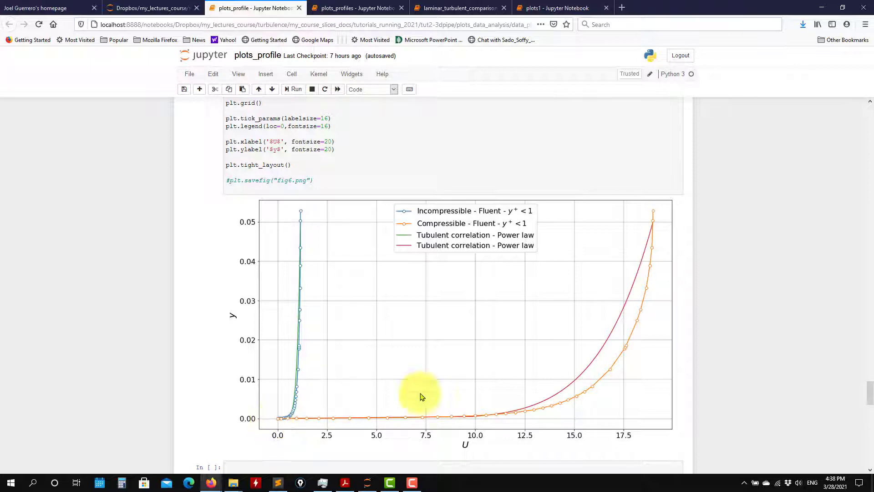
drag(869, 409, 871, 333)
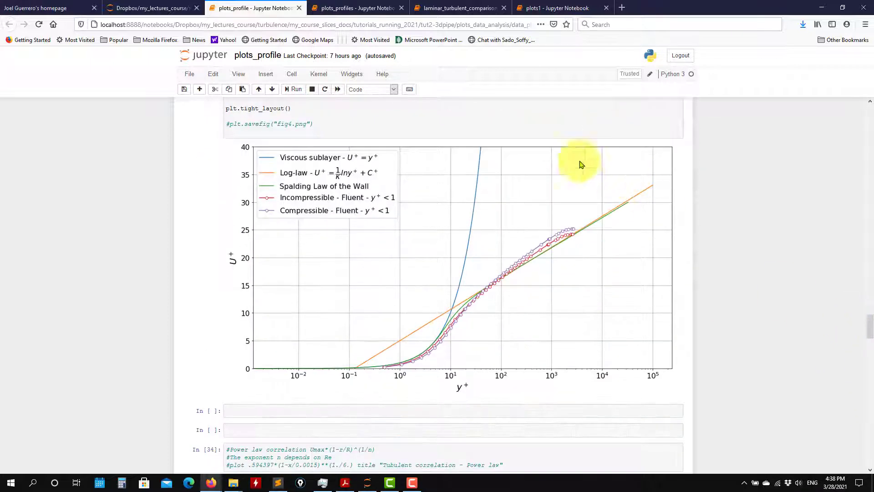